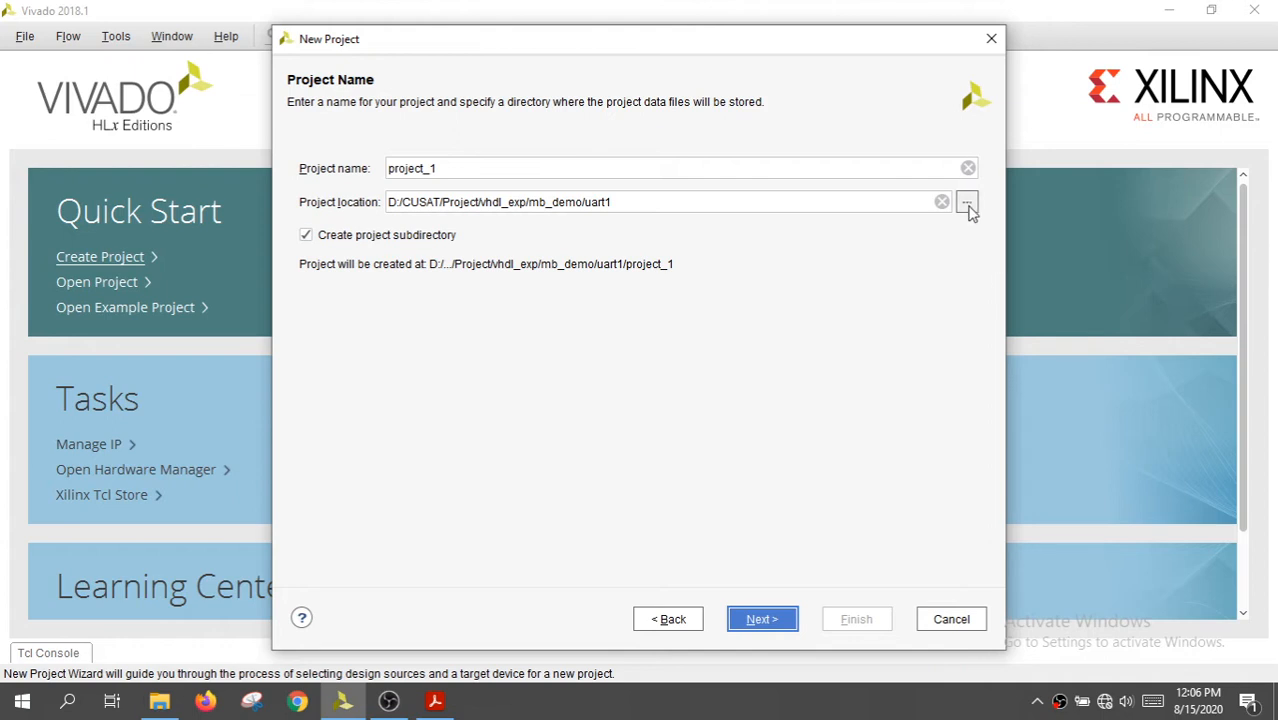
# Create a folder named uart2 inside mb_demo and use it as the location for project_1
pyautogui.click(967, 202)
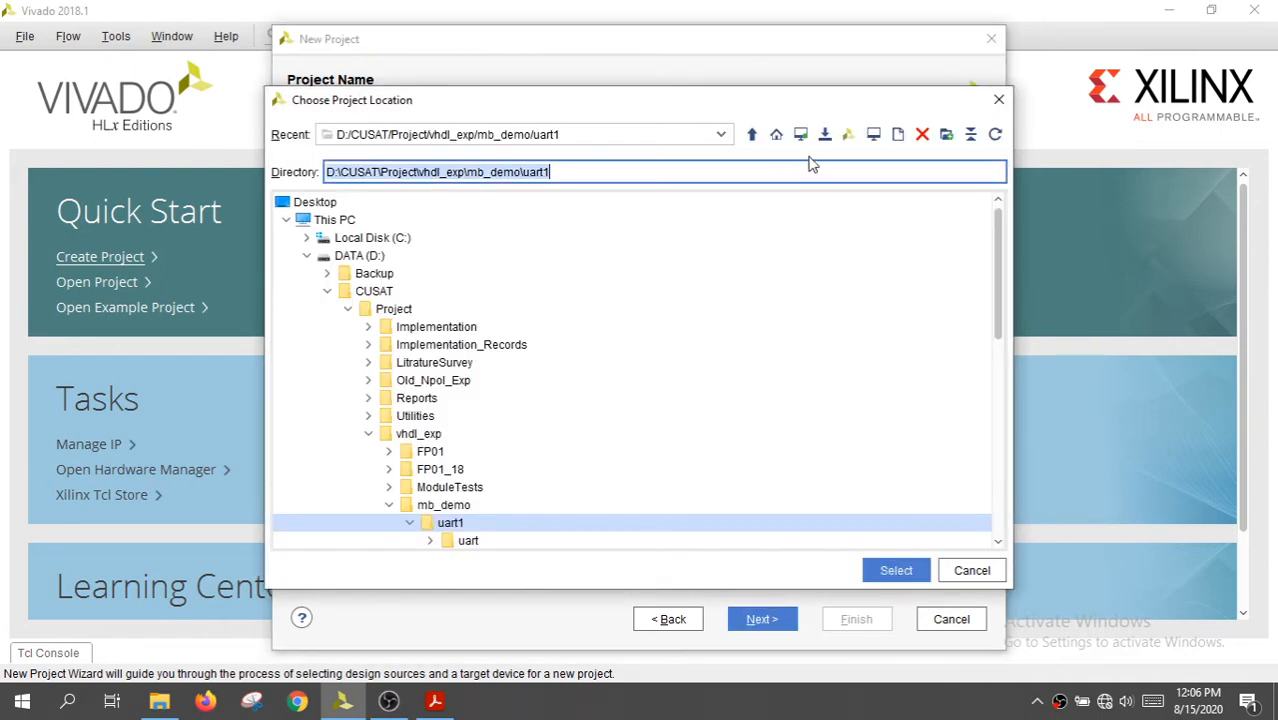
pyautogui.click(409, 522)
pyautogui.click(440, 508)
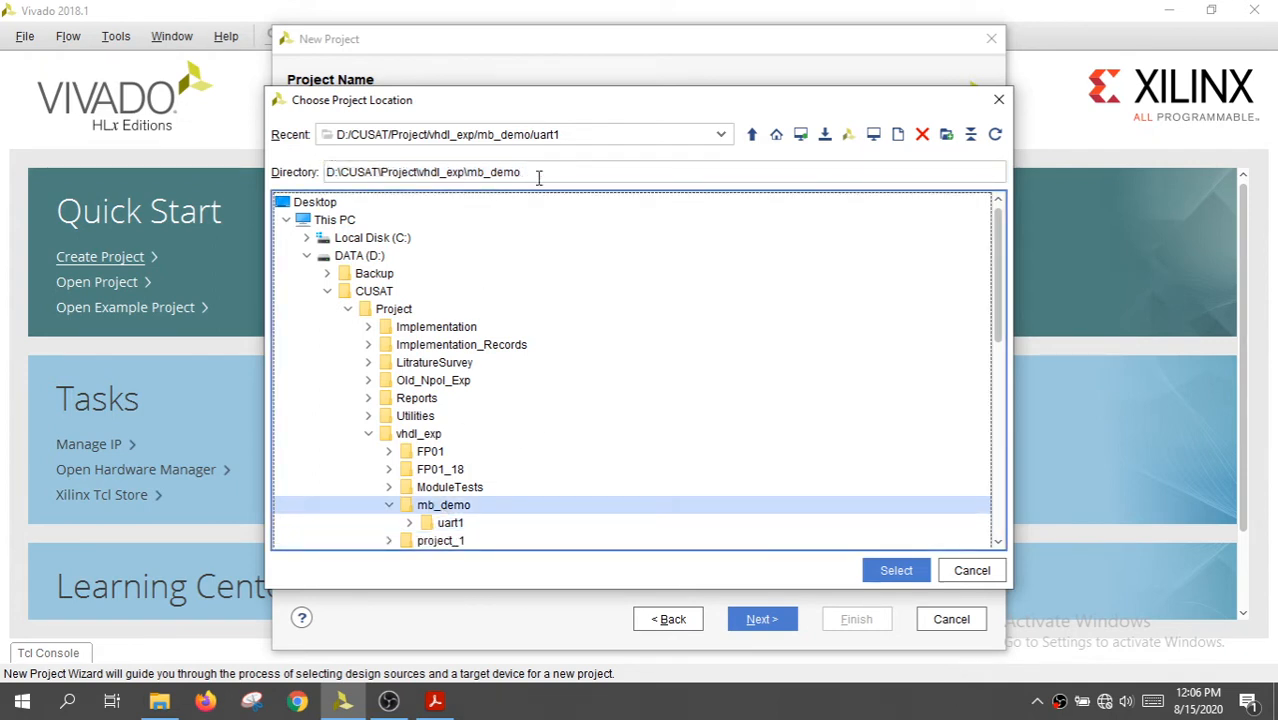
pyautogui.click(948, 140)
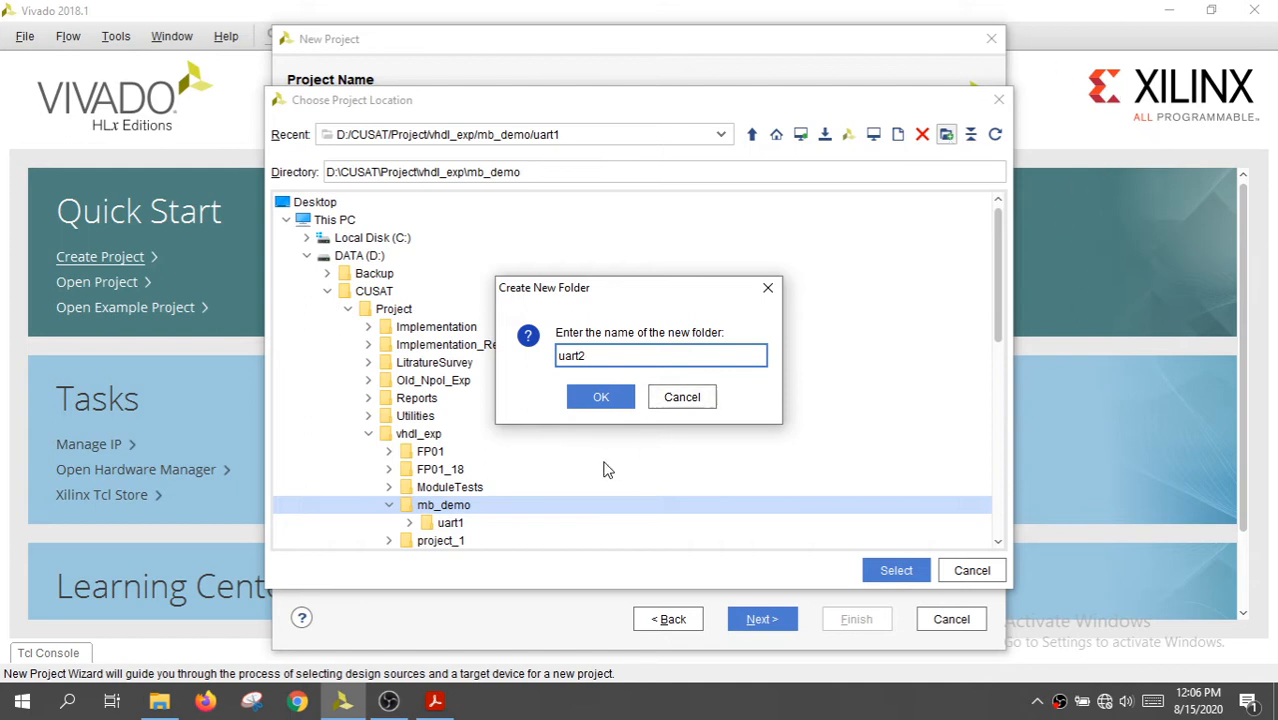
pyautogui.click(603, 404)
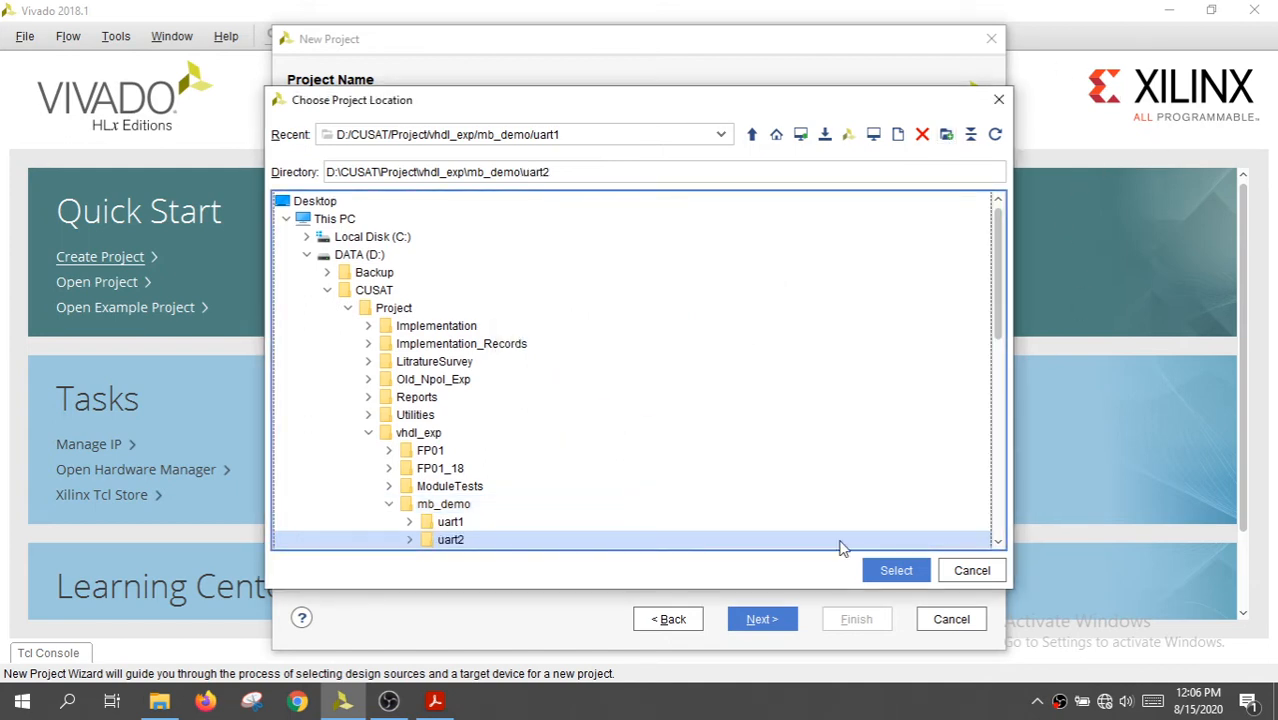
pyautogui.click(896, 571)
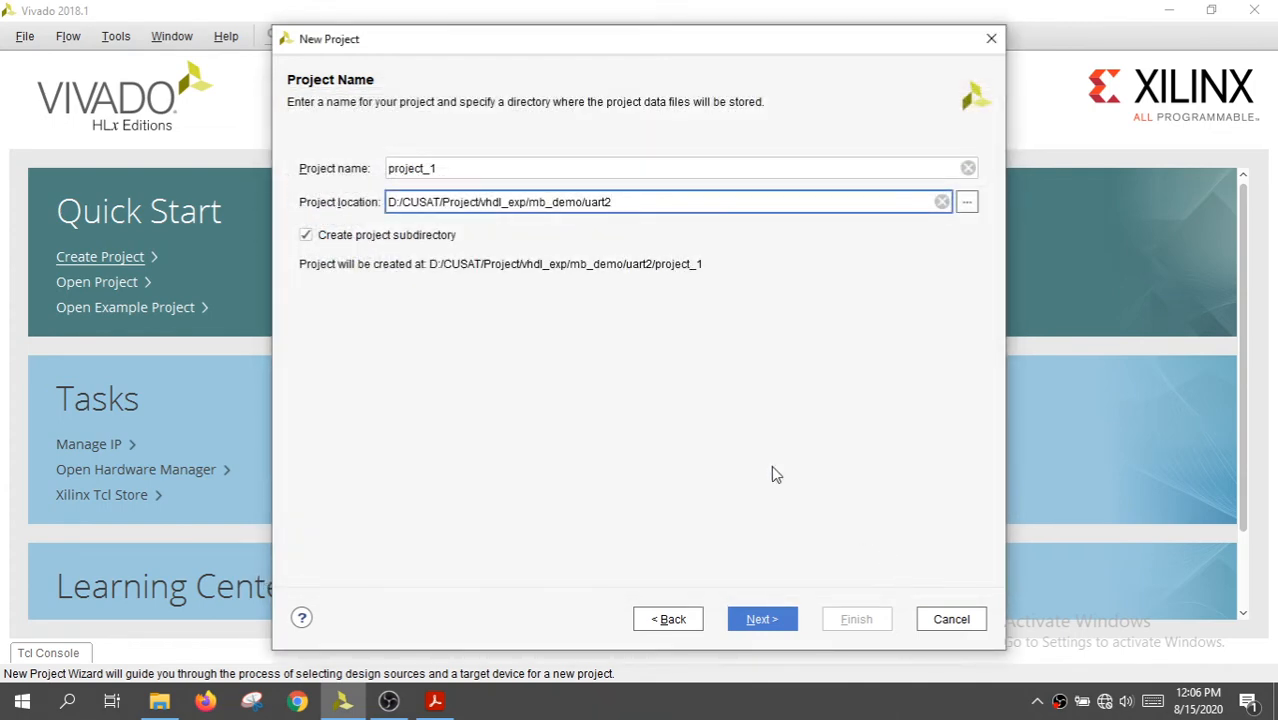
pyautogui.click(752, 621)
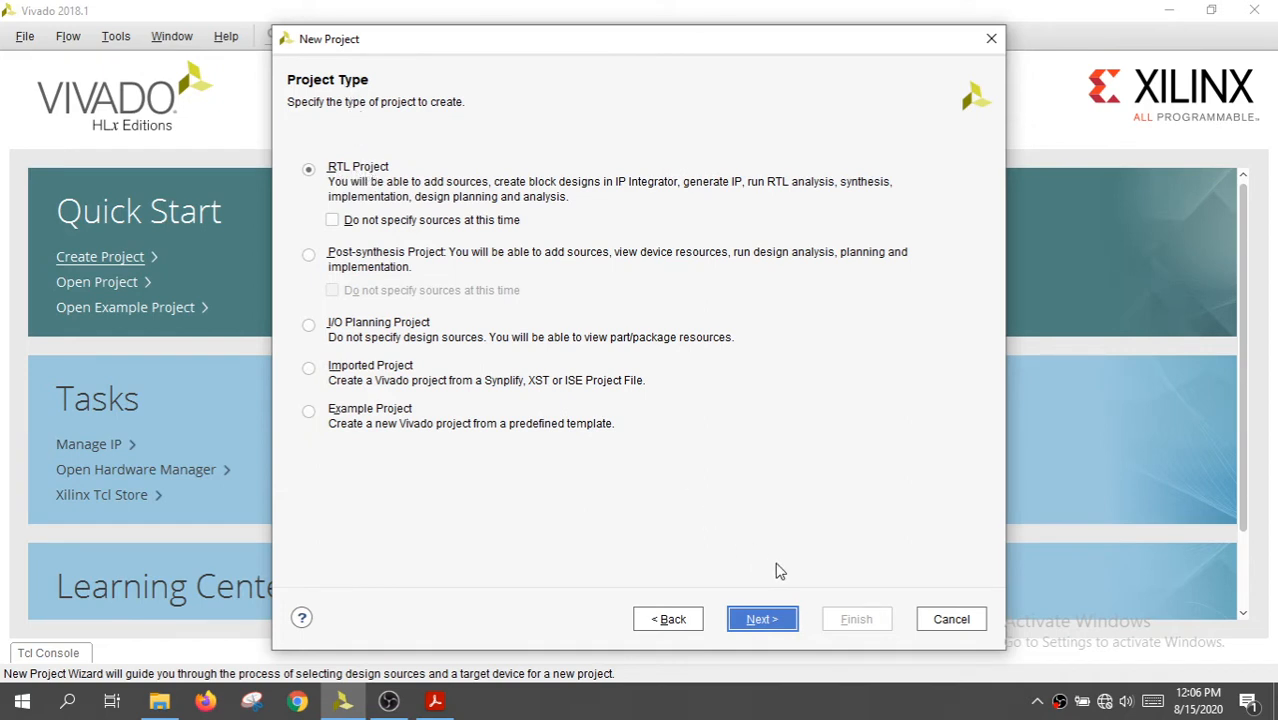
# Keep the RTL project type with VHDL as target language, adding no source or constraint files
pyautogui.click(762, 621)
pyautogui.click(762, 621)
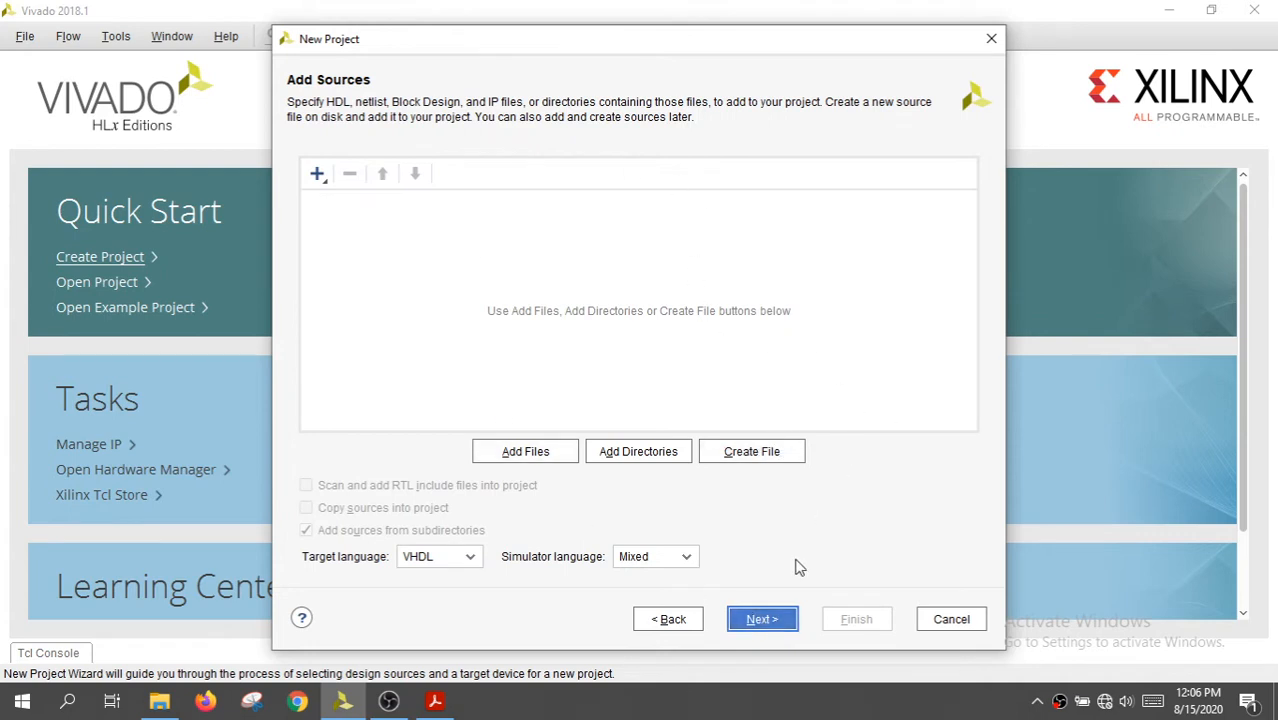
pyautogui.click(762, 621)
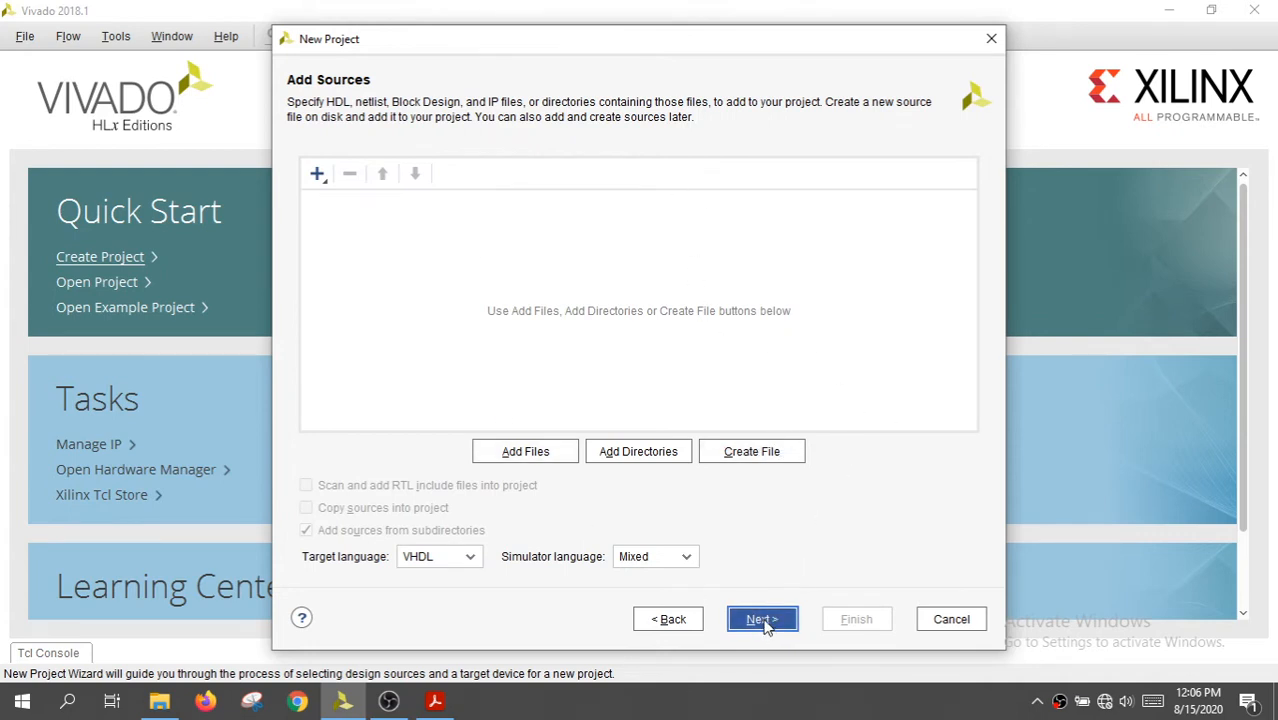
pyautogui.click(762, 621)
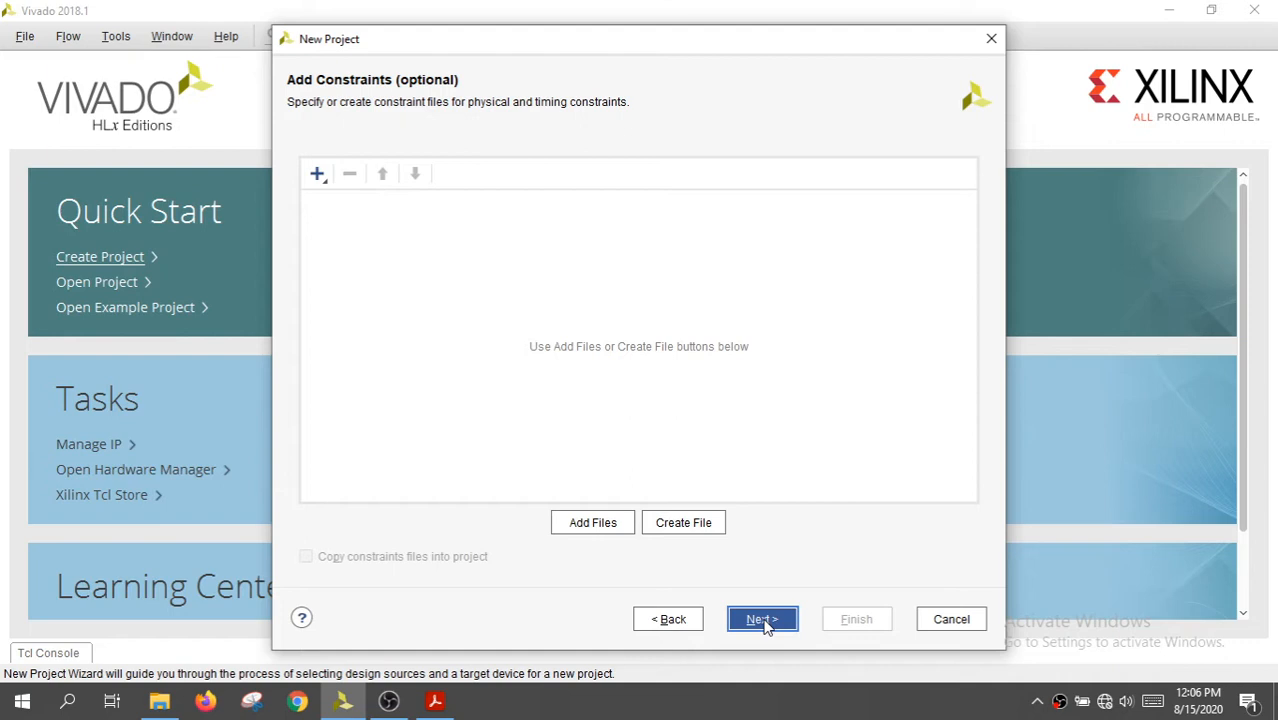
pyautogui.click(762, 621)
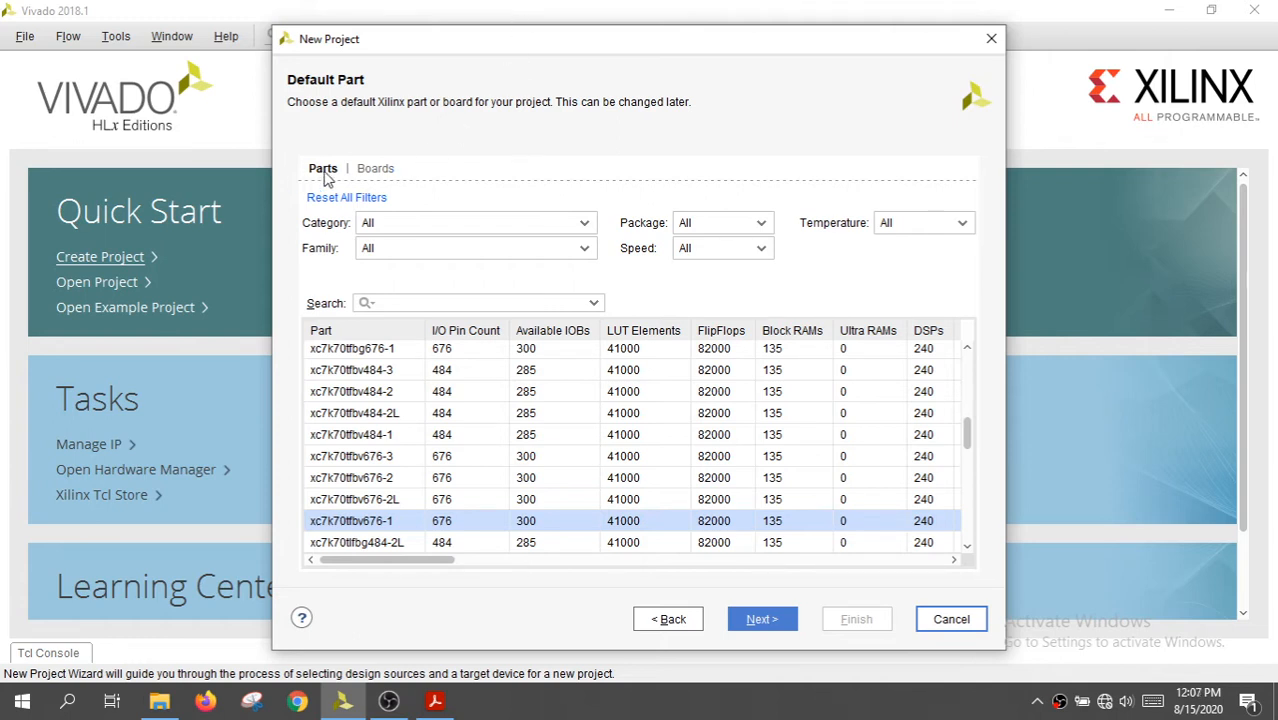
# Find the Artix-7 AC701 Evaluation Platform board, choose it as the default part and create the project
pyautogui.click(386, 172)
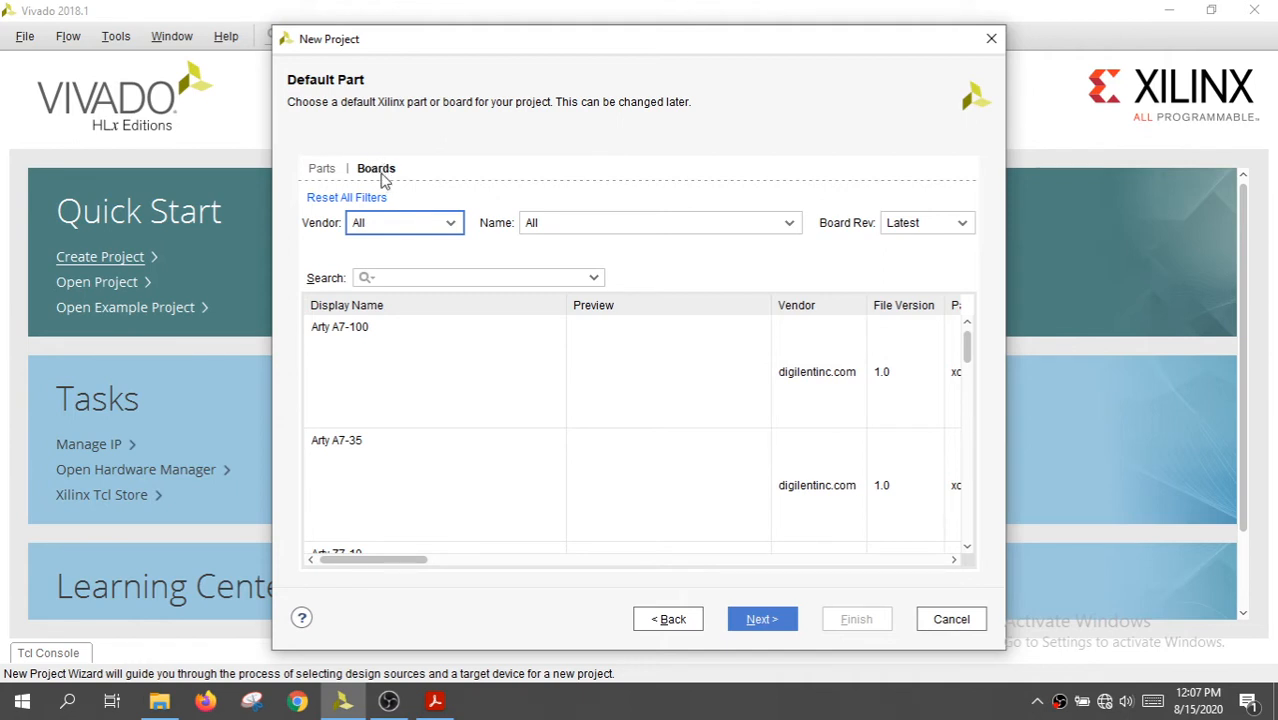
pyautogui.click(401, 282)
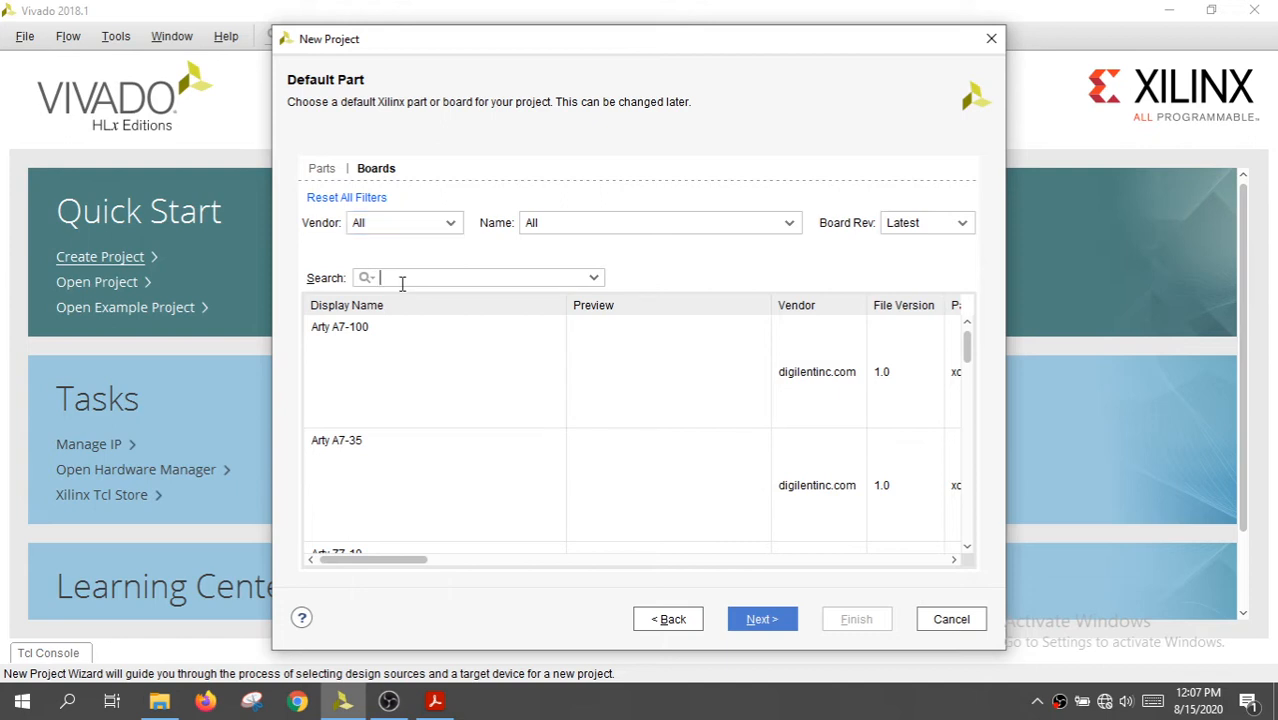
pyautogui.write('ac')
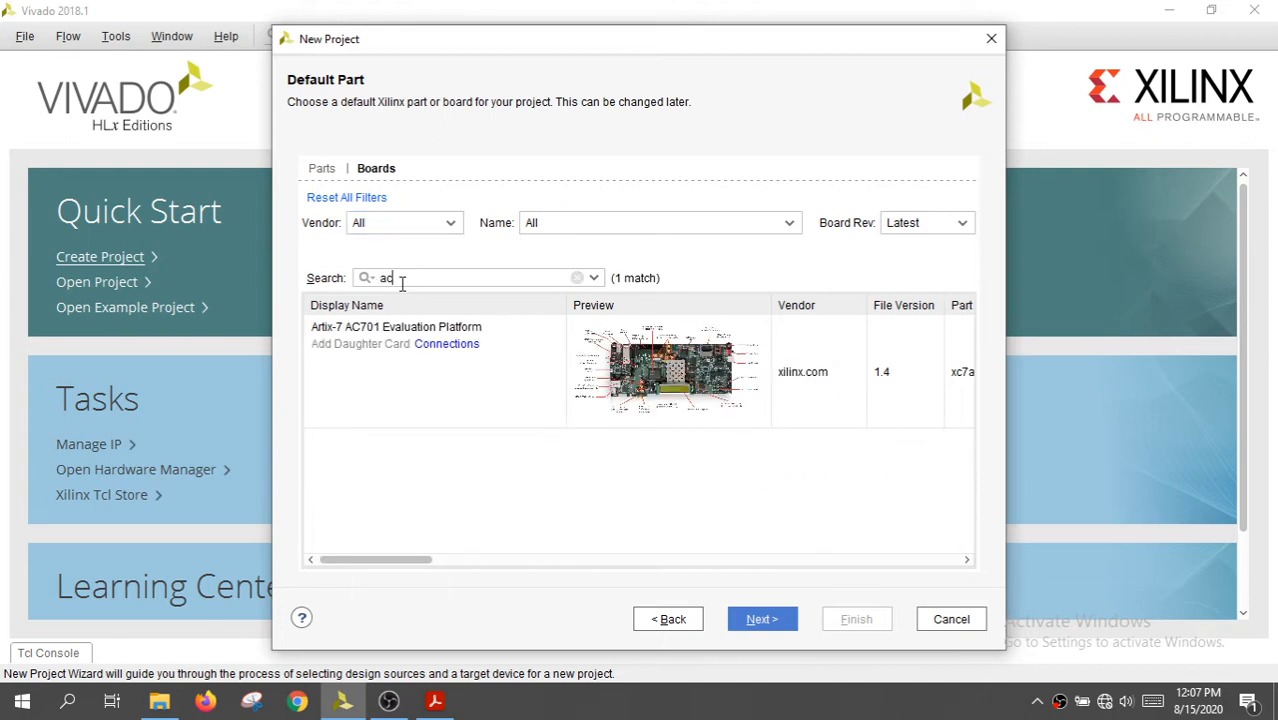
pyautogui.click(366, 338)
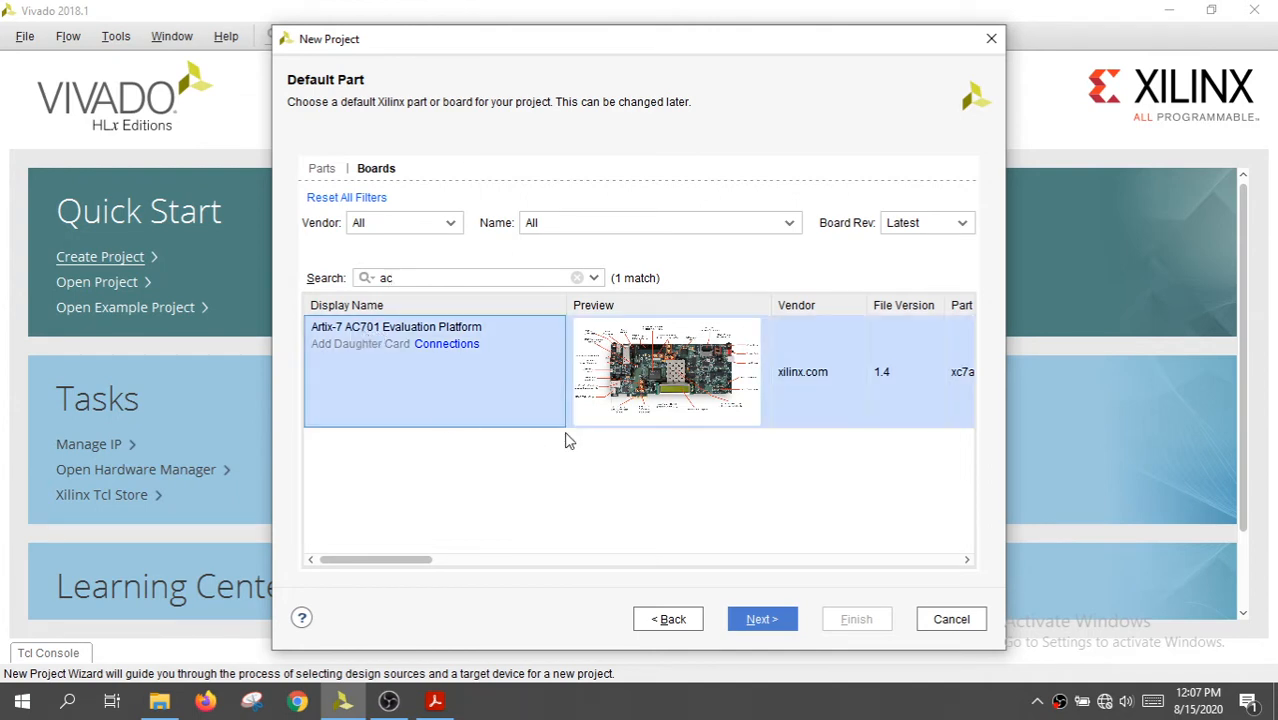
pyautogui.click(757, 620)
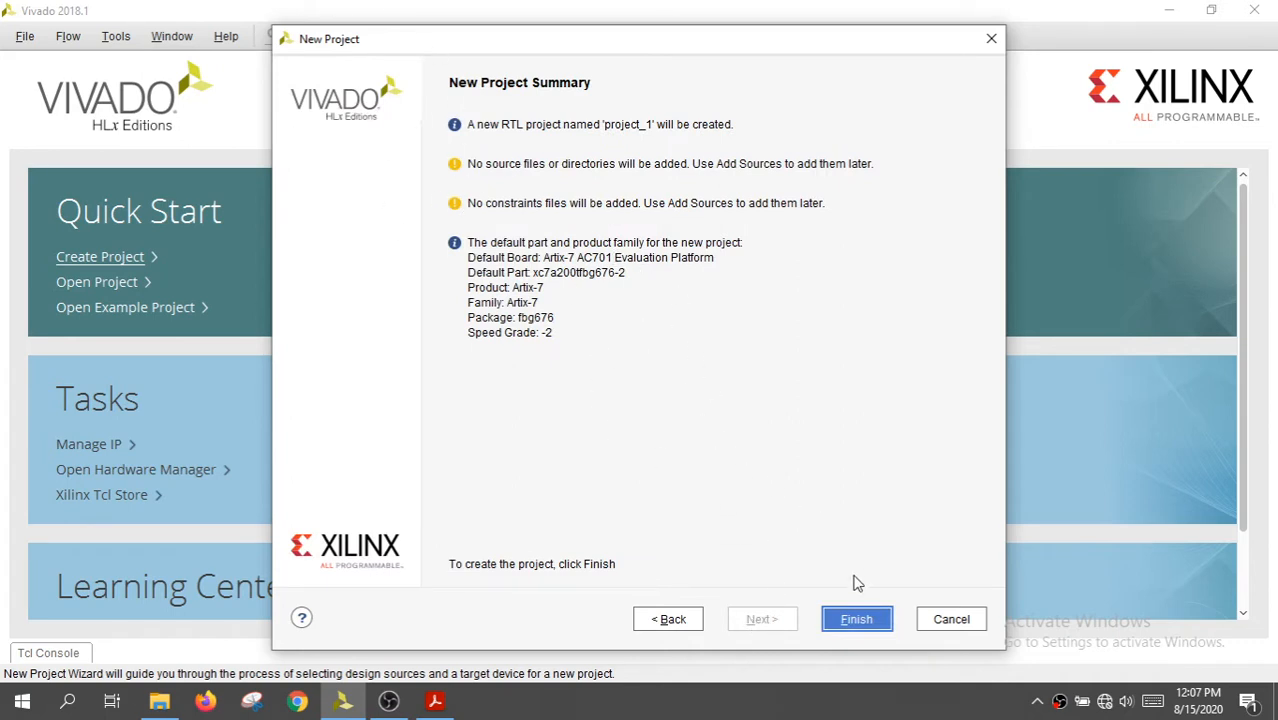
pyautogui.click(855, 622)
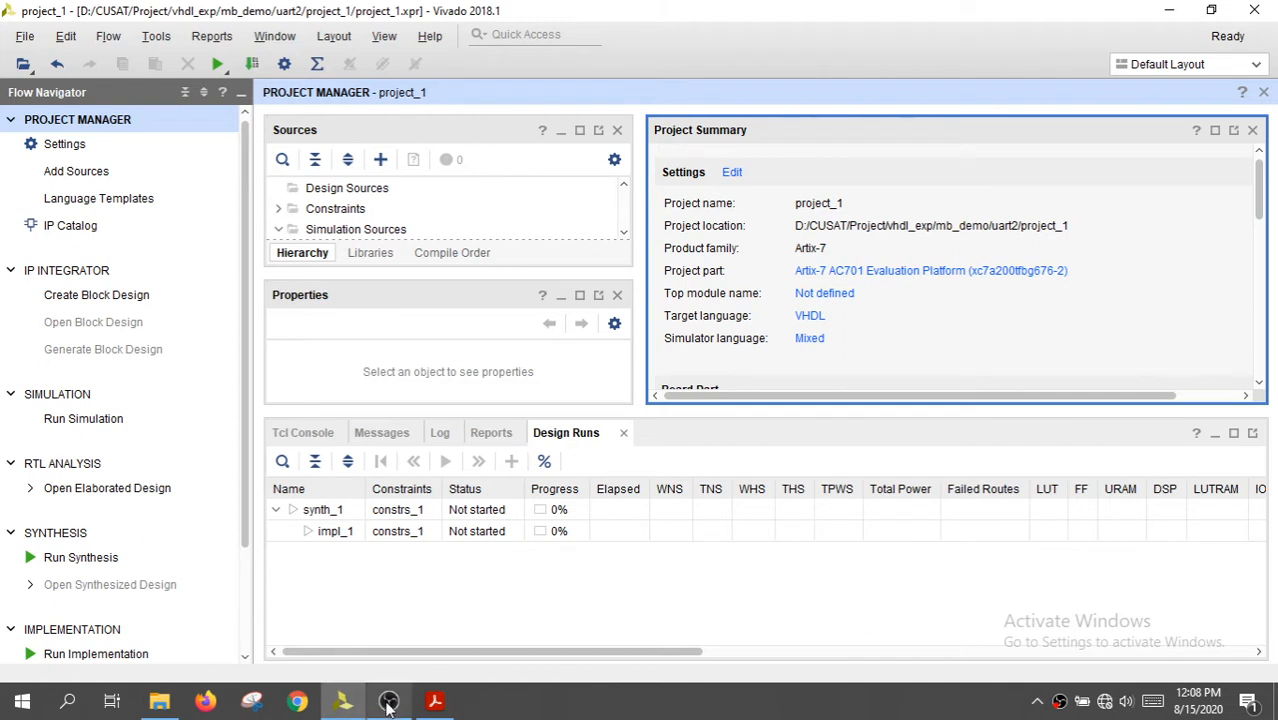
pyautogui.moveTo(389, 703)
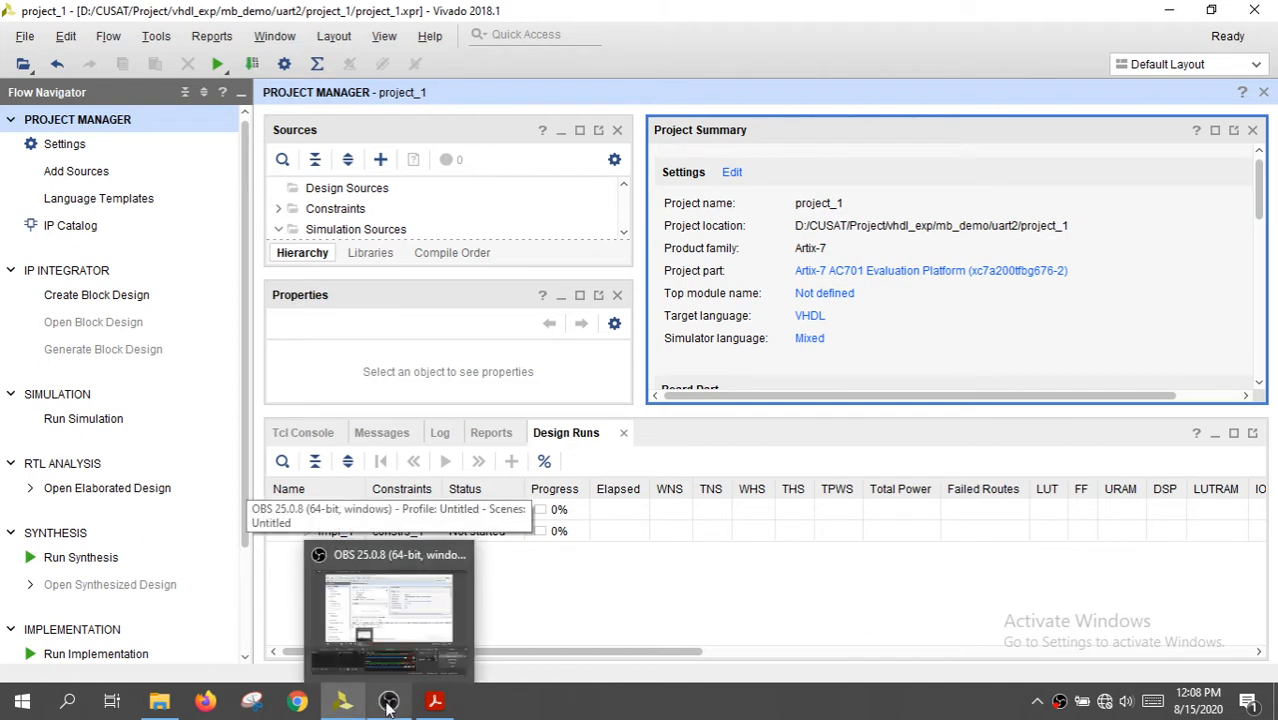
pyautogui.click(389, 703)
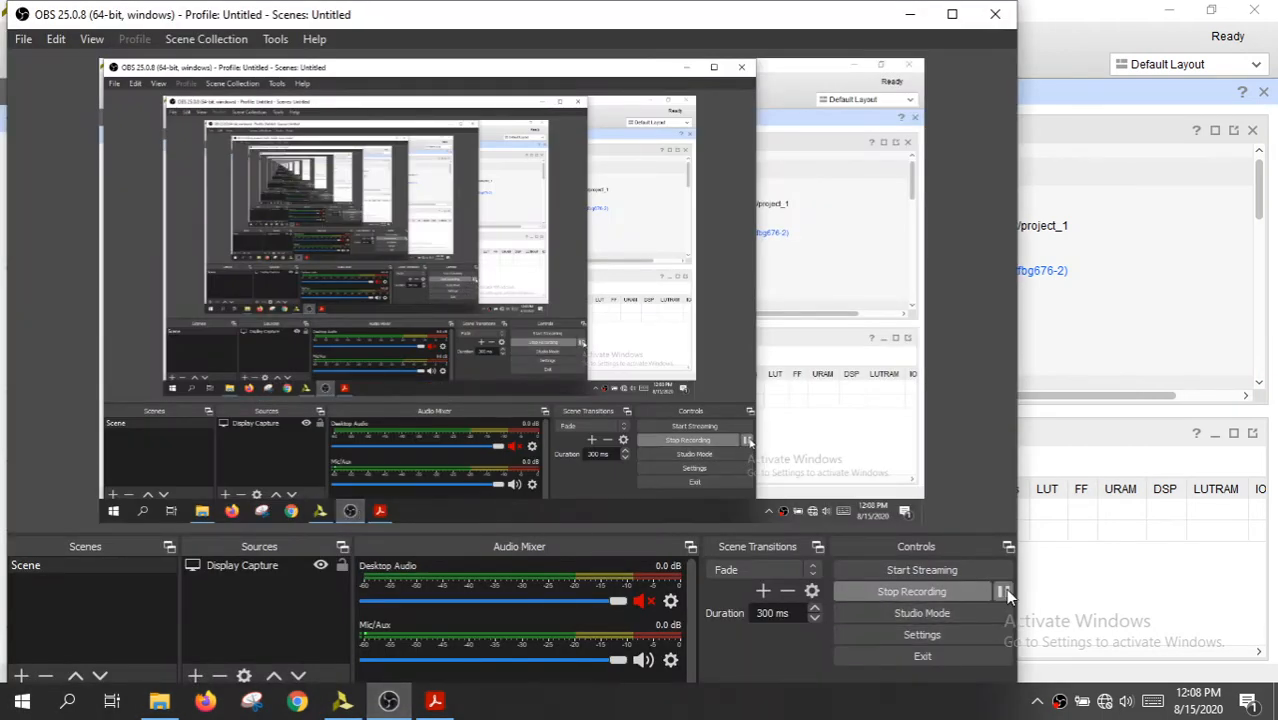
pyautogui.click(1003, 592)
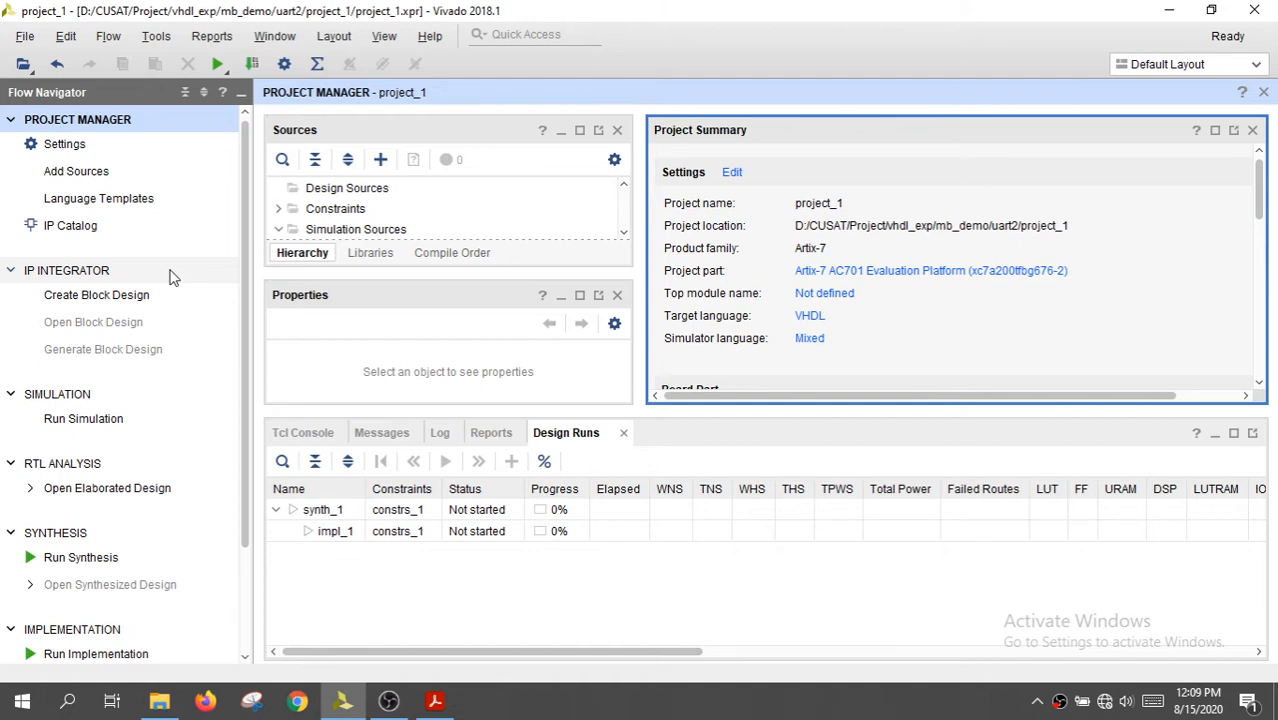
# Create a block design named design_1 local to the project and add the MicroBlaze IP to it
pyautogui.click(110, 300)
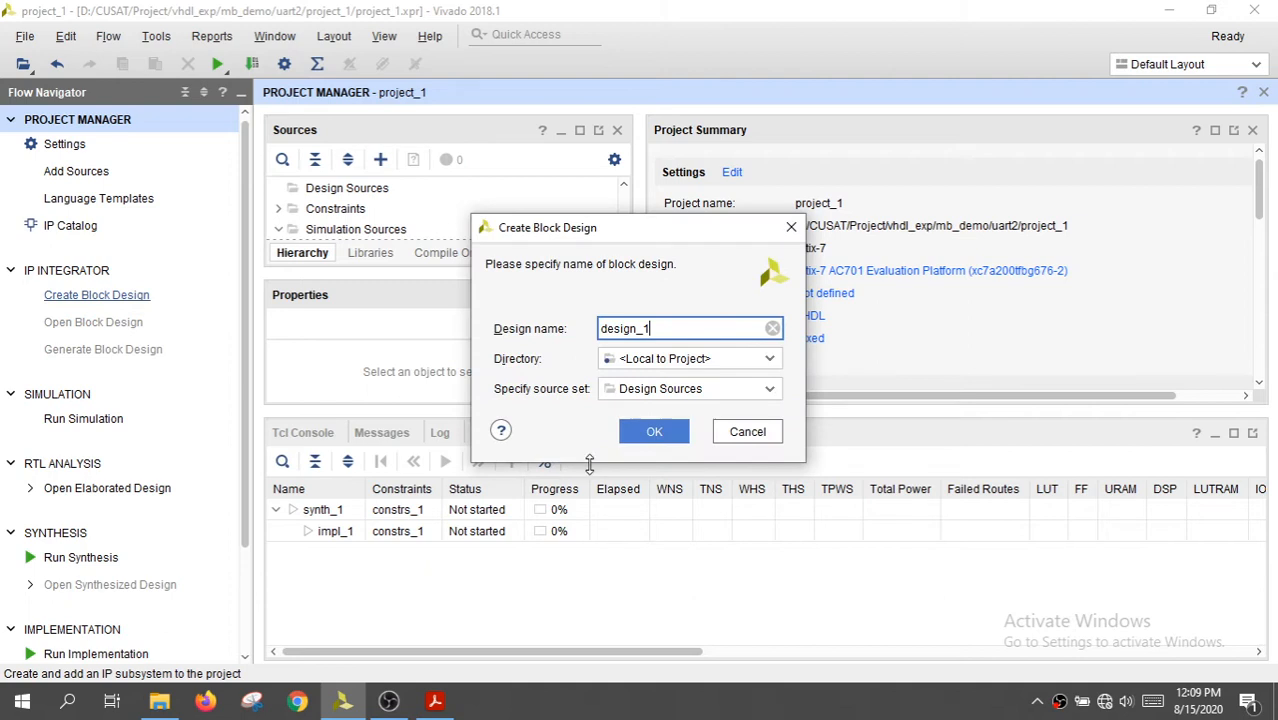
pyautogui.click(653, 433)
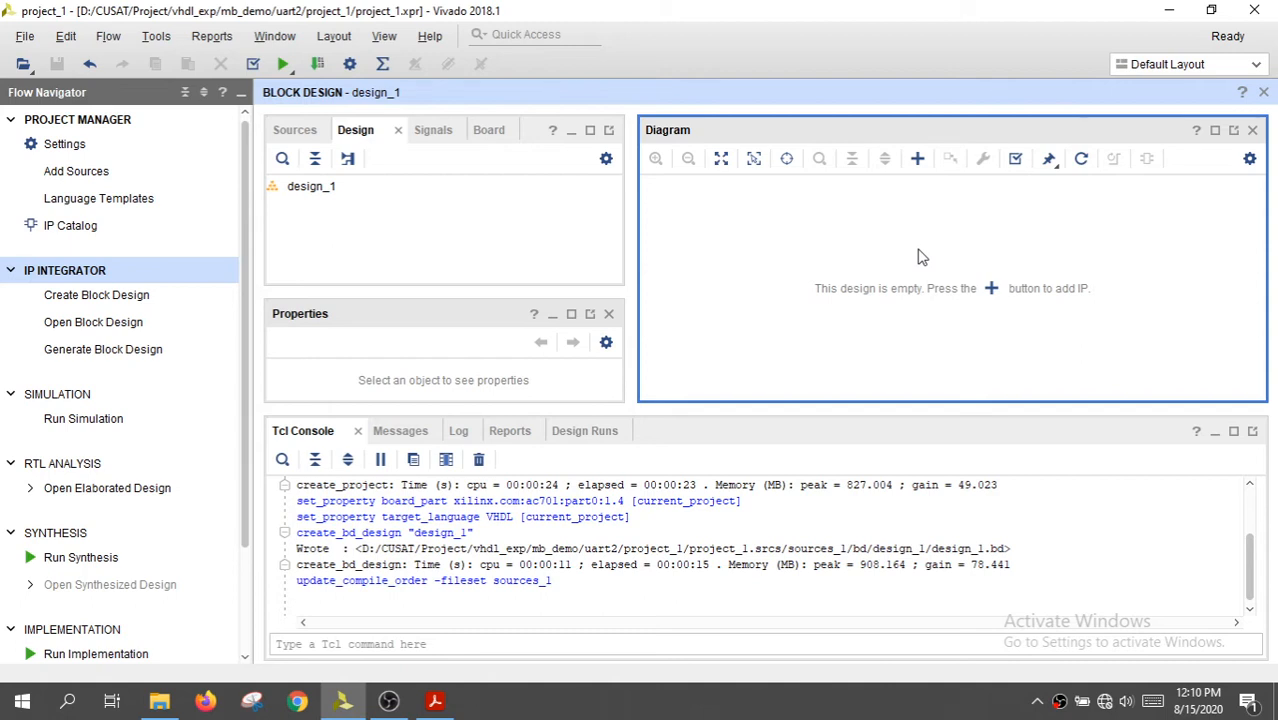
pyautogui.click(991, 290)
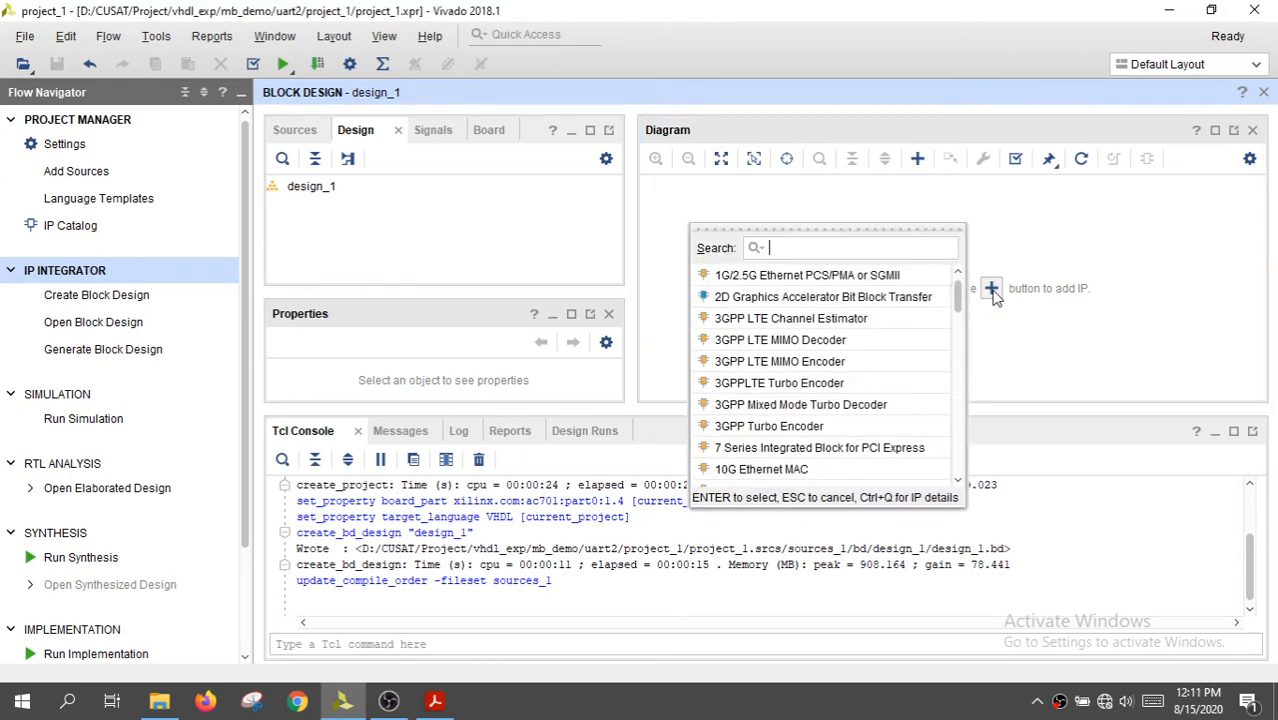
pyautogui.write('micr')
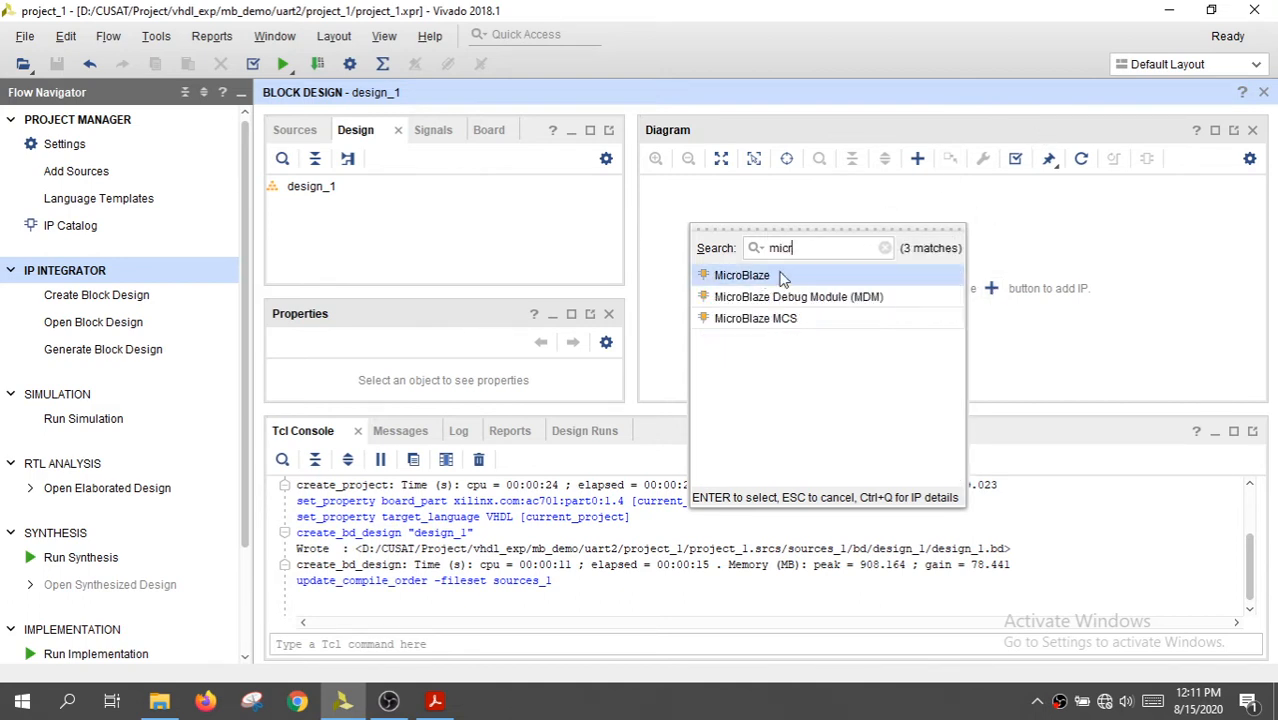
pyautogui.doubleClick(773, 277)
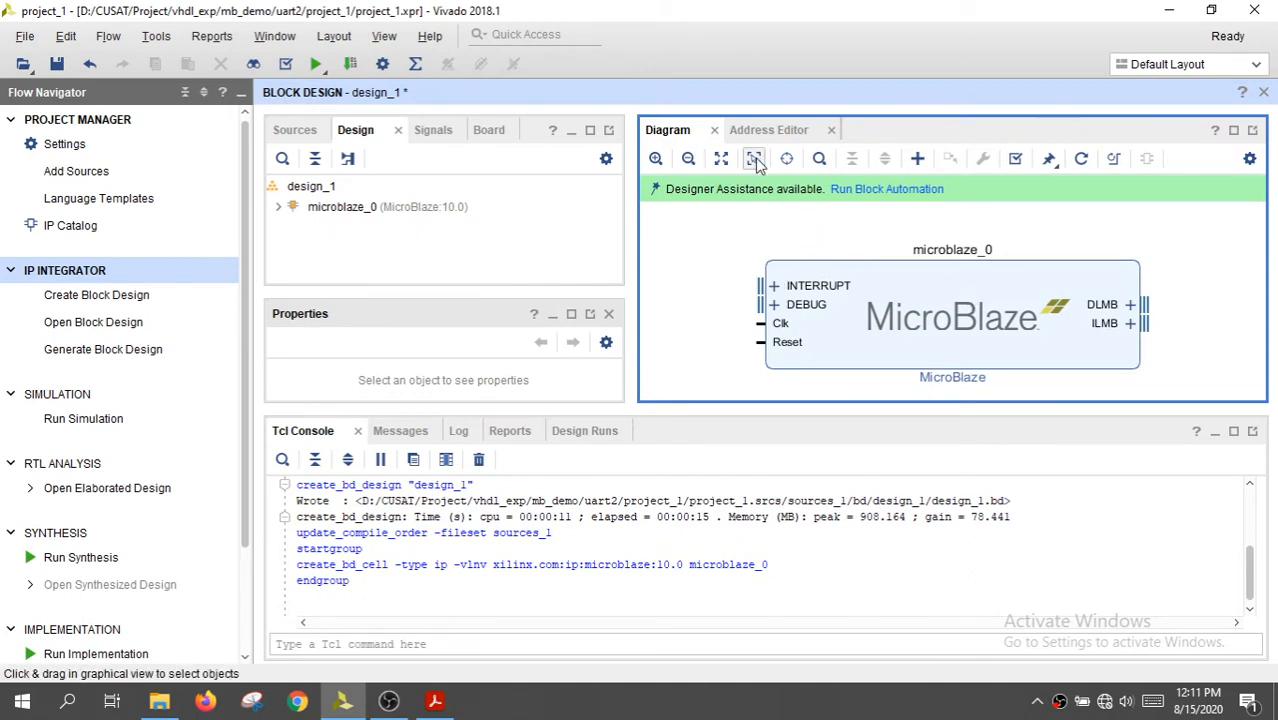
# Maximize the diagram, start block automation for microblaze_0 and set its local memory to 64KB
pyautogui.click(1235, 137)
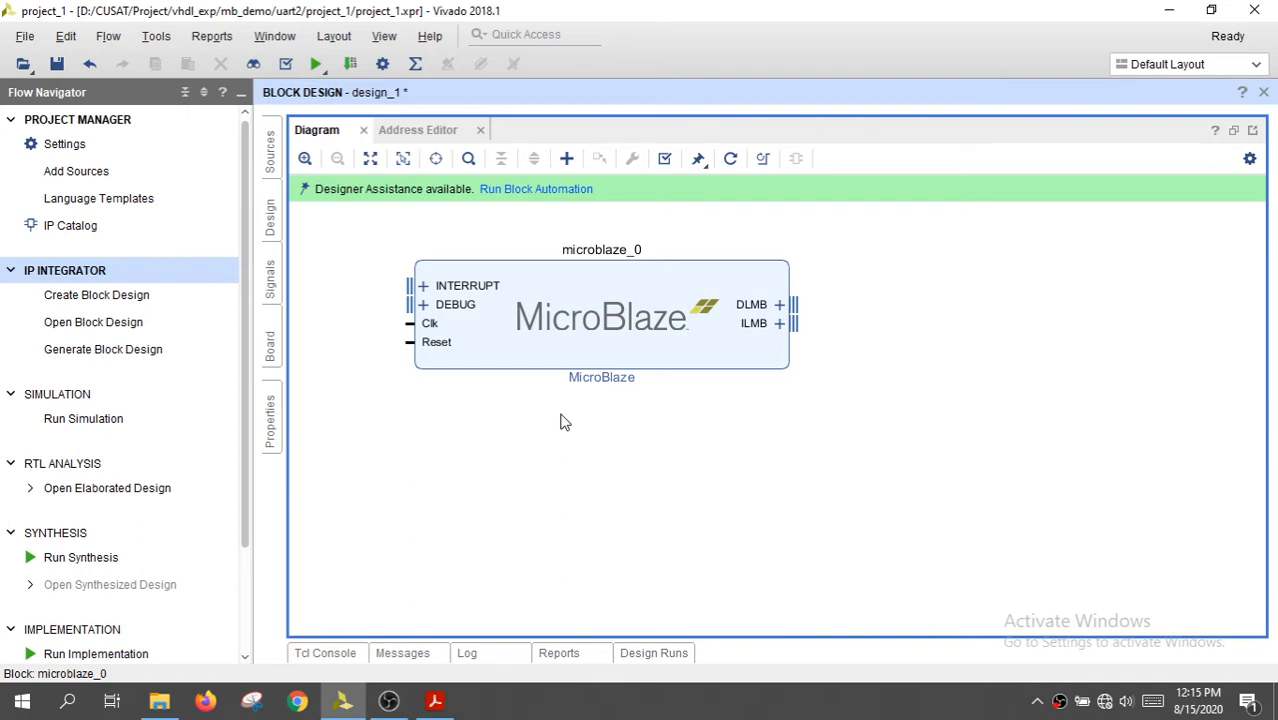
pyautogui.click(531, 192)
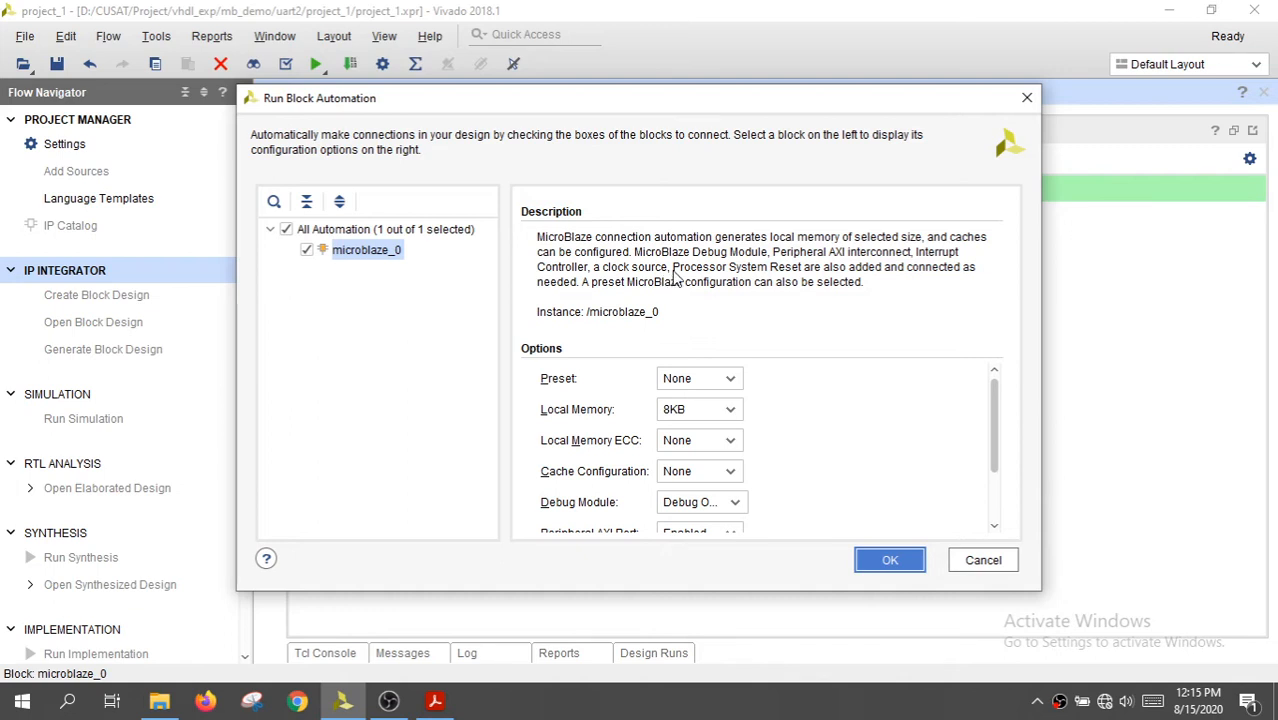
pyautogui.moveTo(652, 102); pyautogui.dragTo(907, 108)
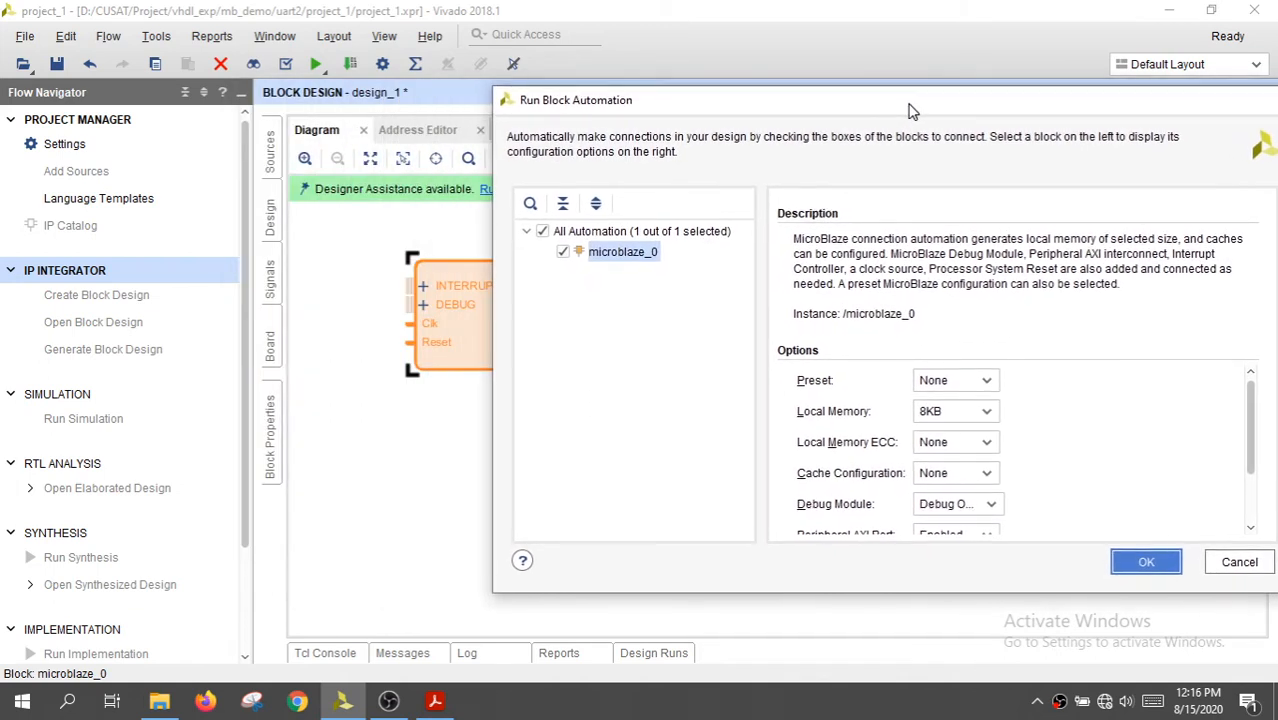
pyautogui.moveTo(717, 106); pyautogui.dragTo(897, 121)
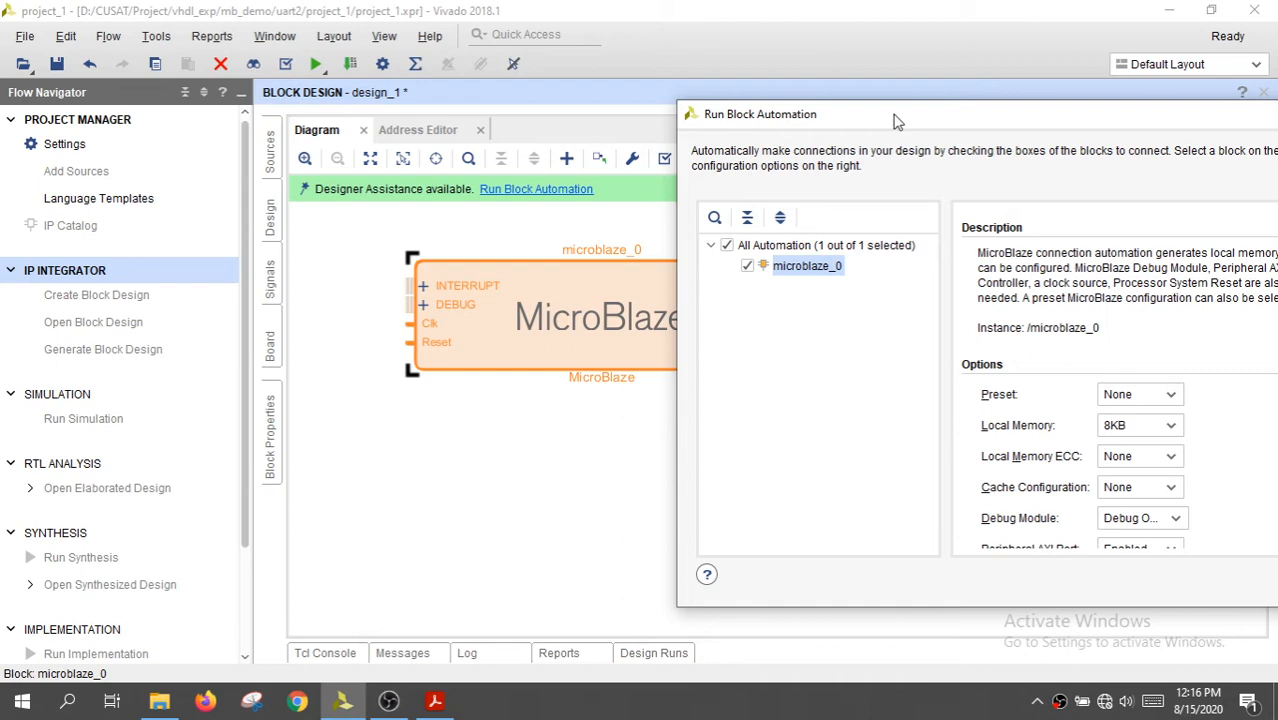
pyautogui.moveTo(897, 121); pyautogui.dragTo(378, 96)
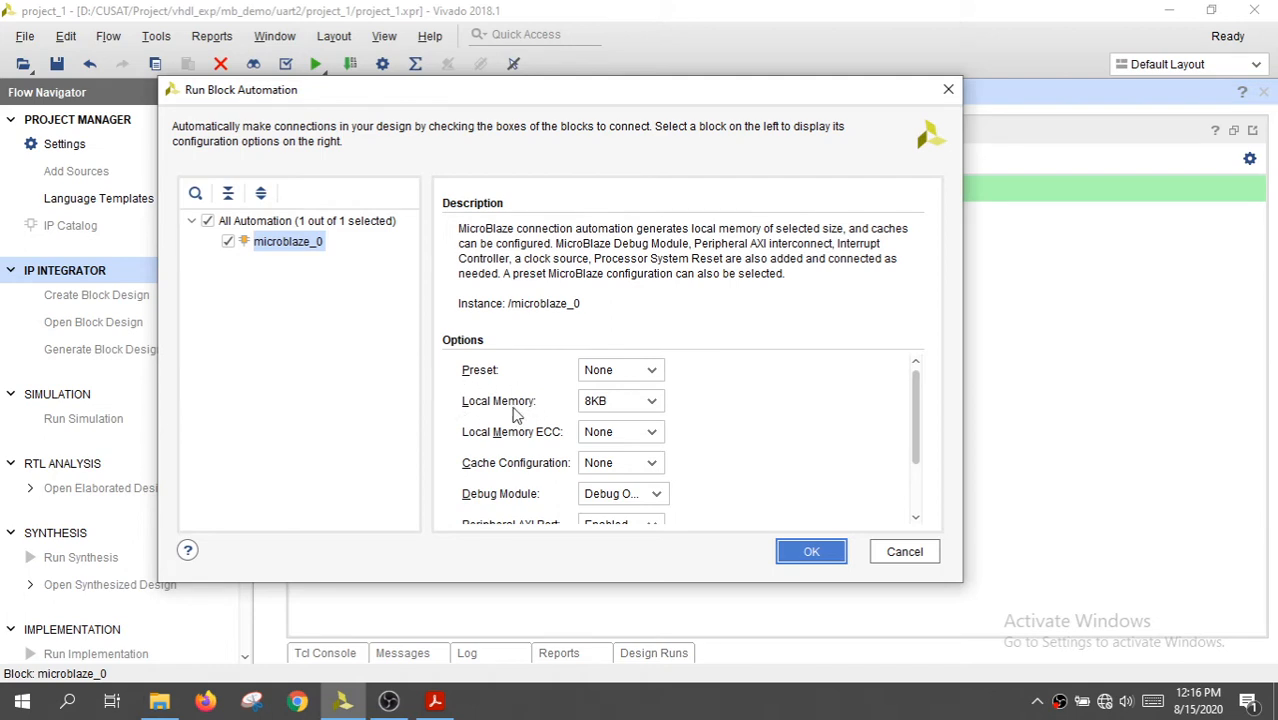
pyautogui.click(652, 404)
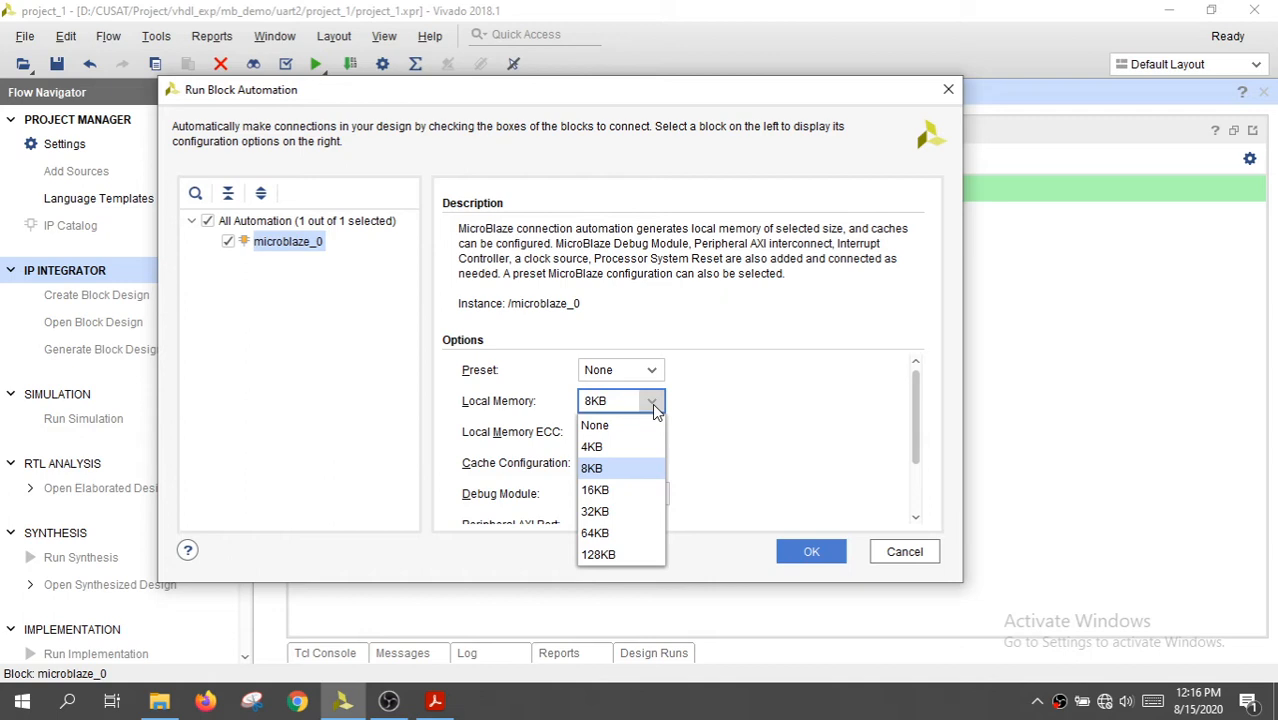
pyautogui.click(619, 536)
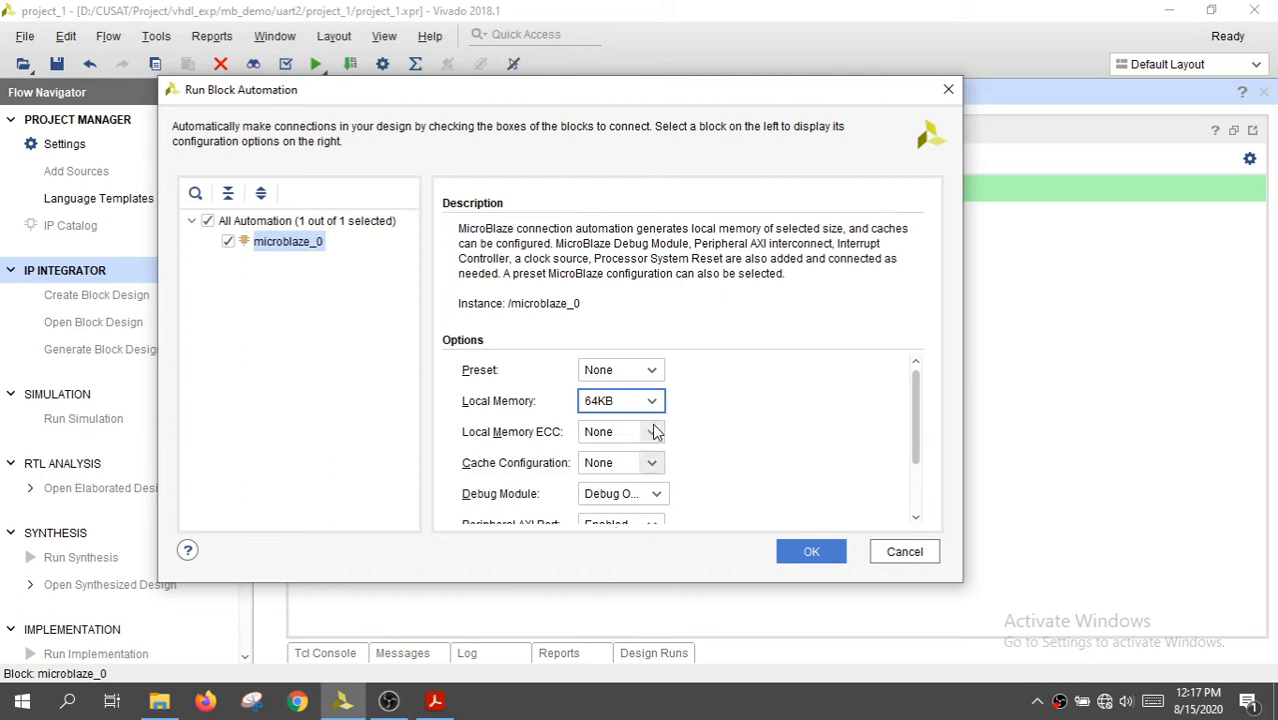
pyautogui.click(652, 401)
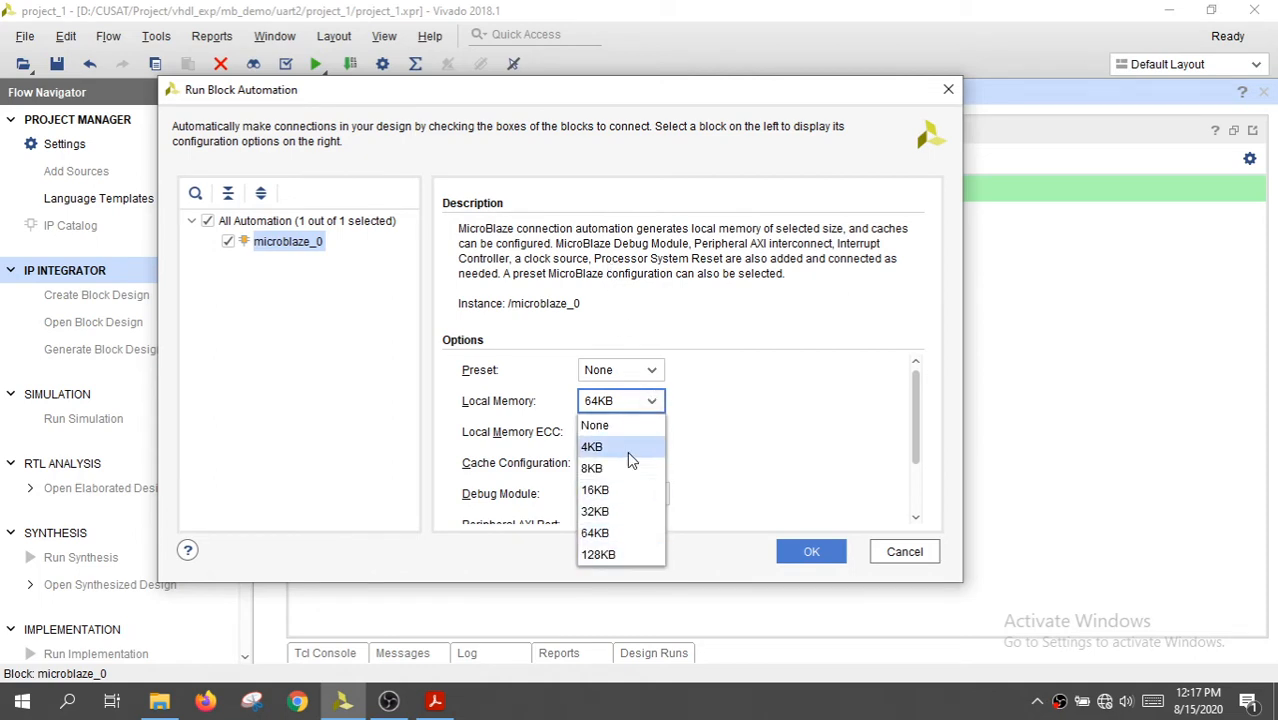
pyautogui.click(626, 533)
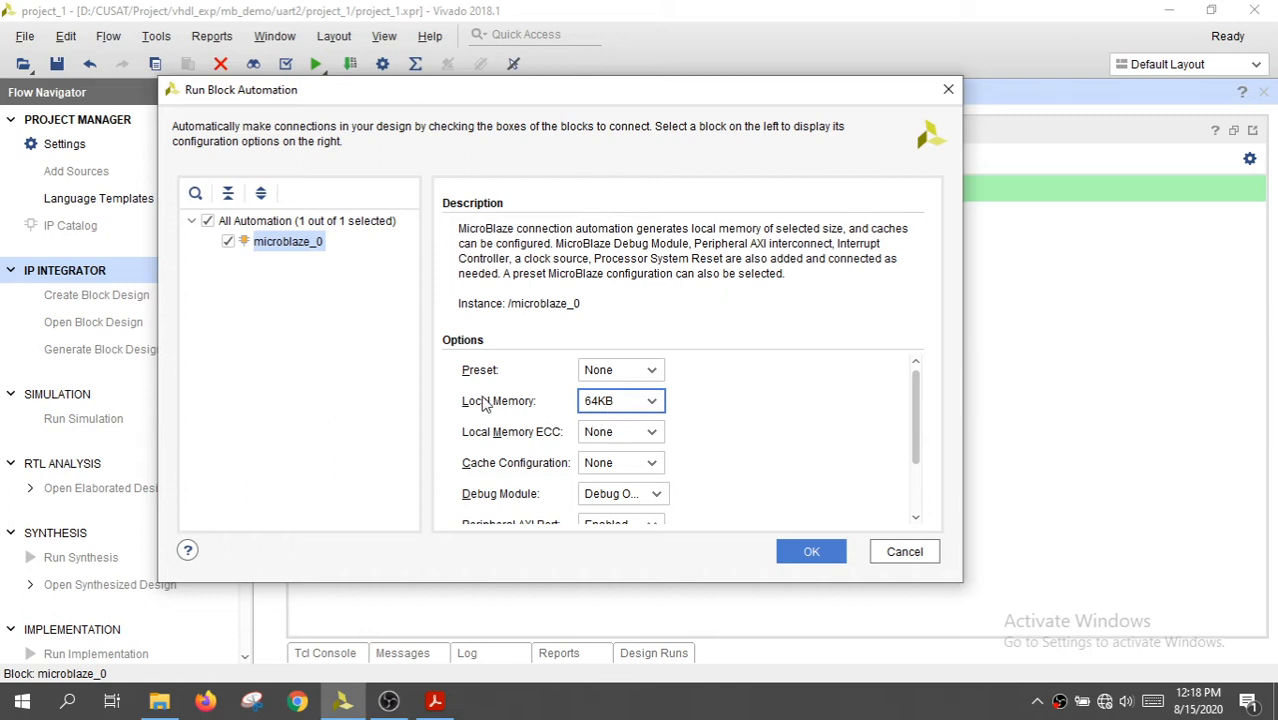
# Enable the interrupt controller for microblaze_0 and run the block automation
pyautogui.scroll(-3, 545, 400)
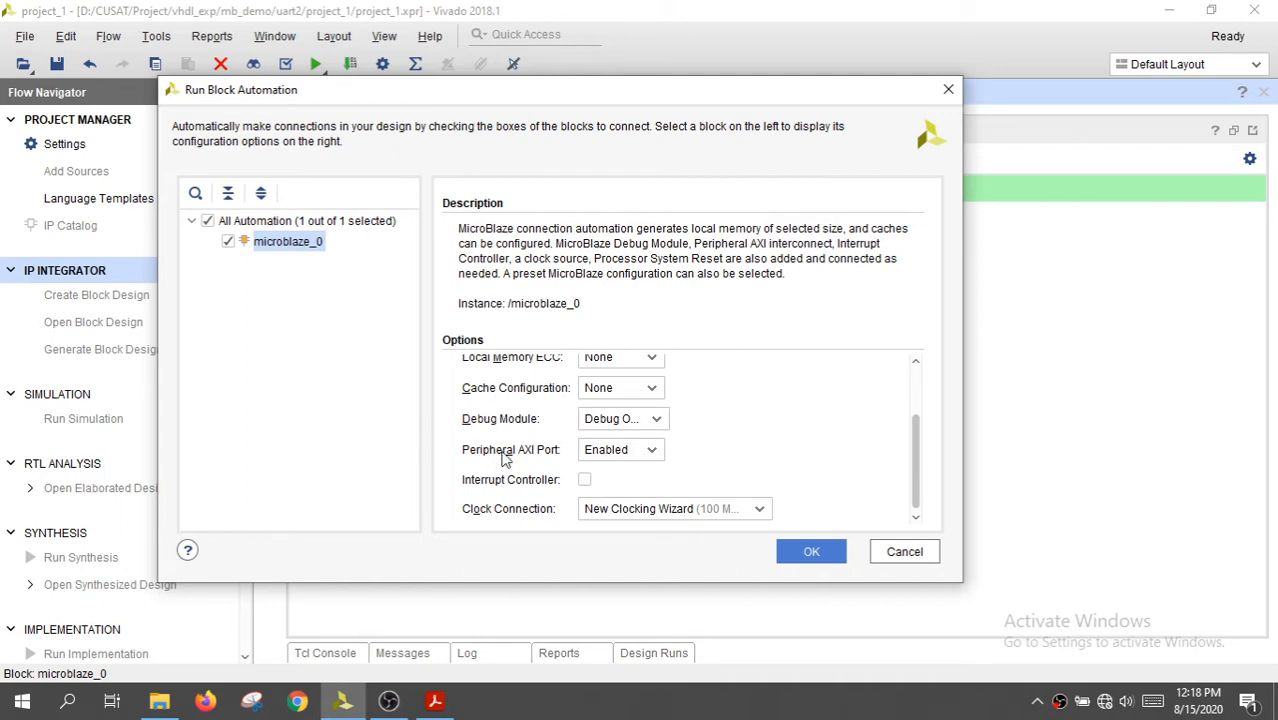
pyautogui.click(585, 482)
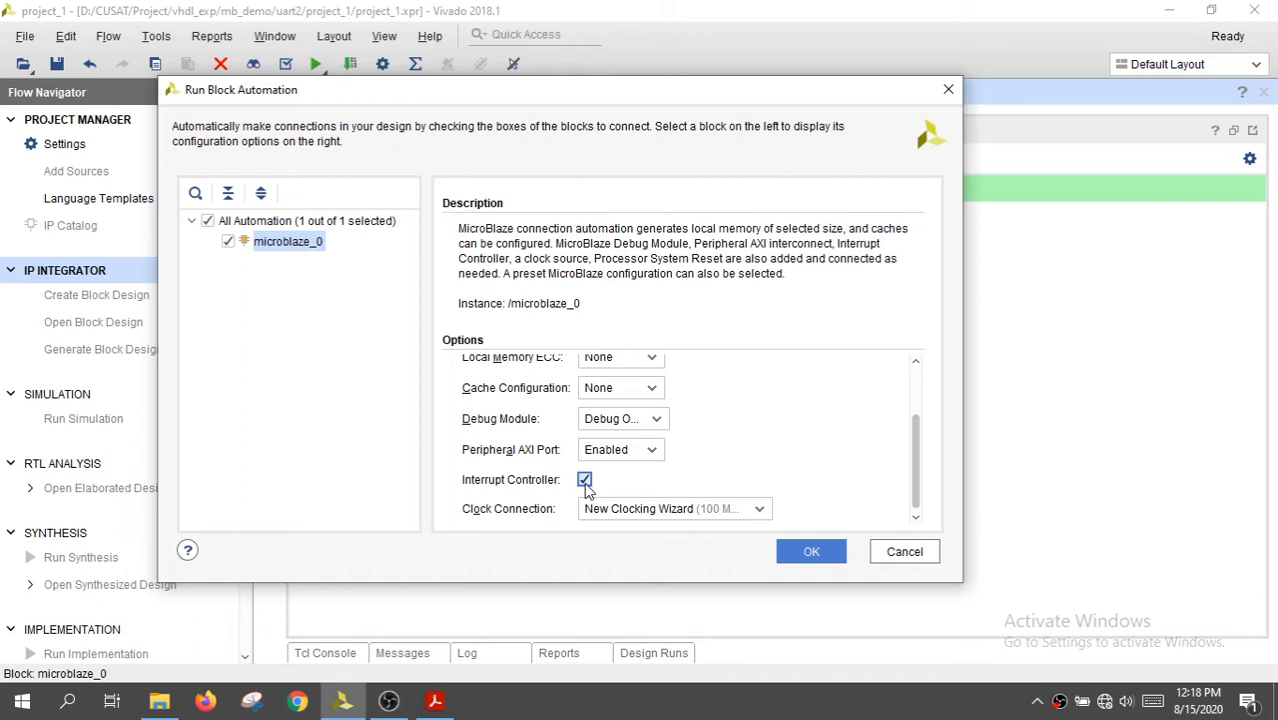
pyautogui.click(805, 558)
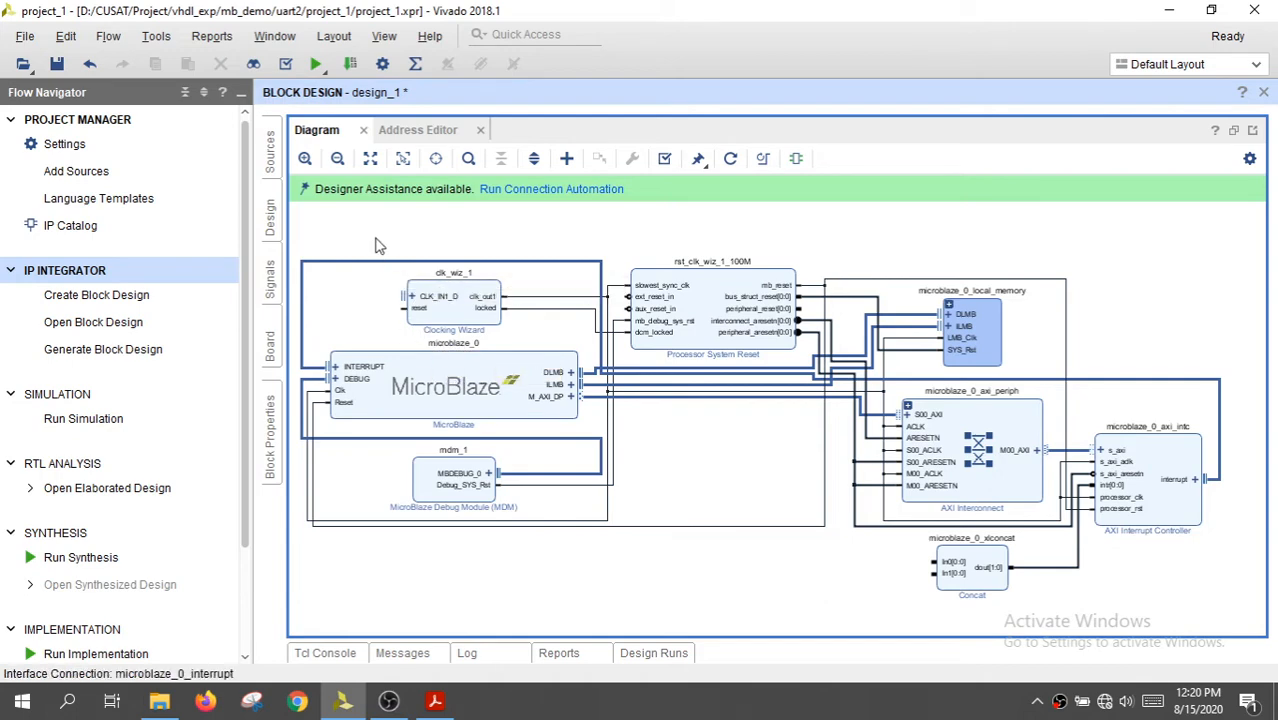
# Examine the Clocking Wizard and Processor System Reset blocks and their pins in the diagram
pyautogui.moveTo(378, 244); pyautogui.dragTo(546, 362)
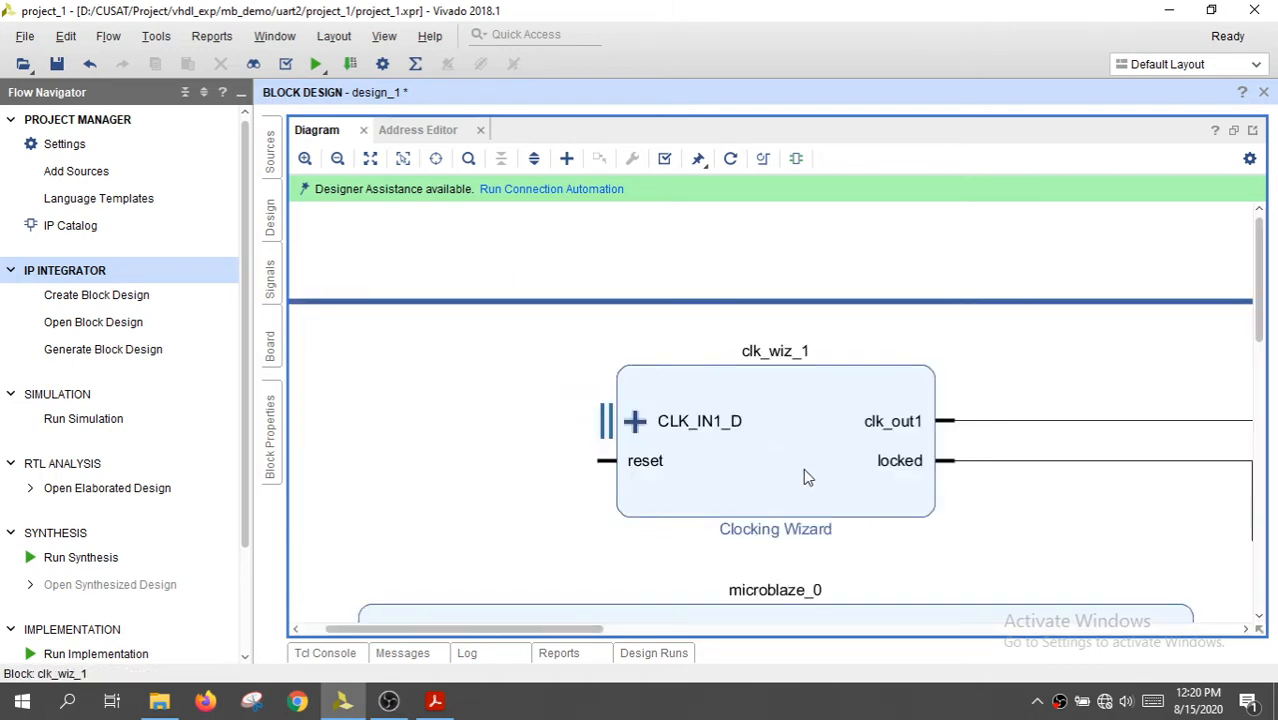
pyautogui.click(371, 158)
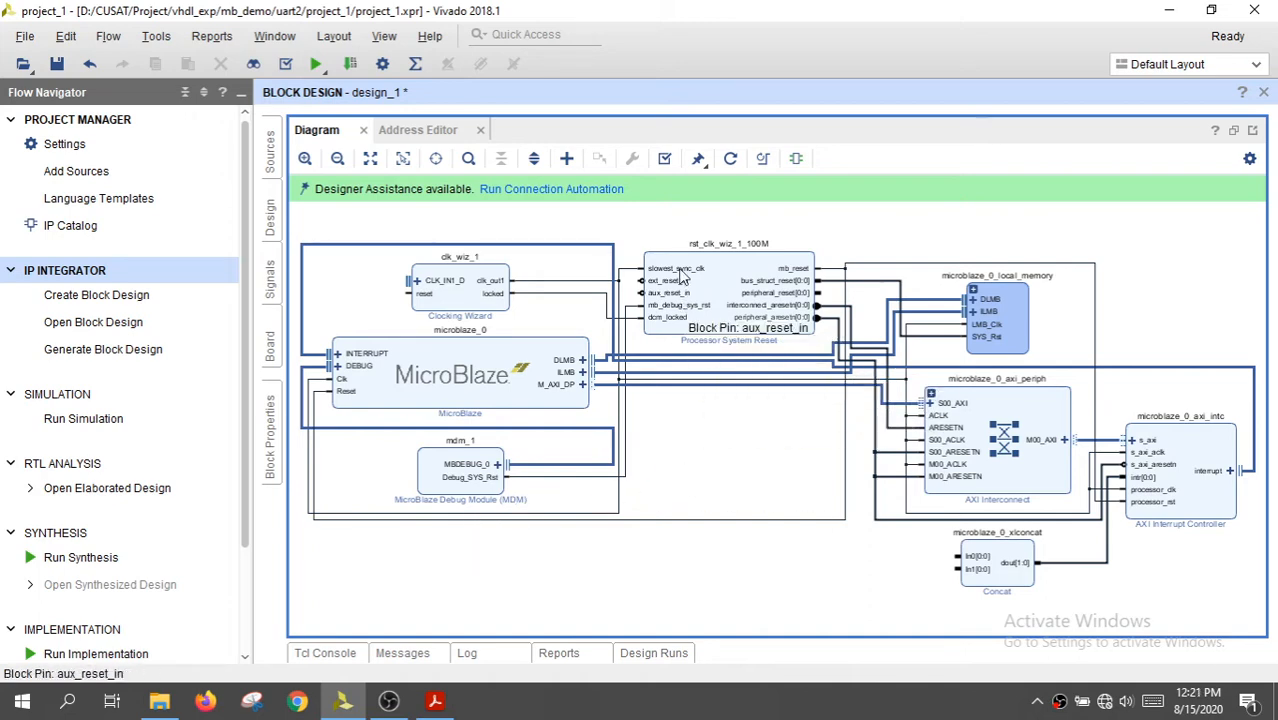
pyautogui.moveTo(614, 213); pyautogui.dragTo(855, 405)
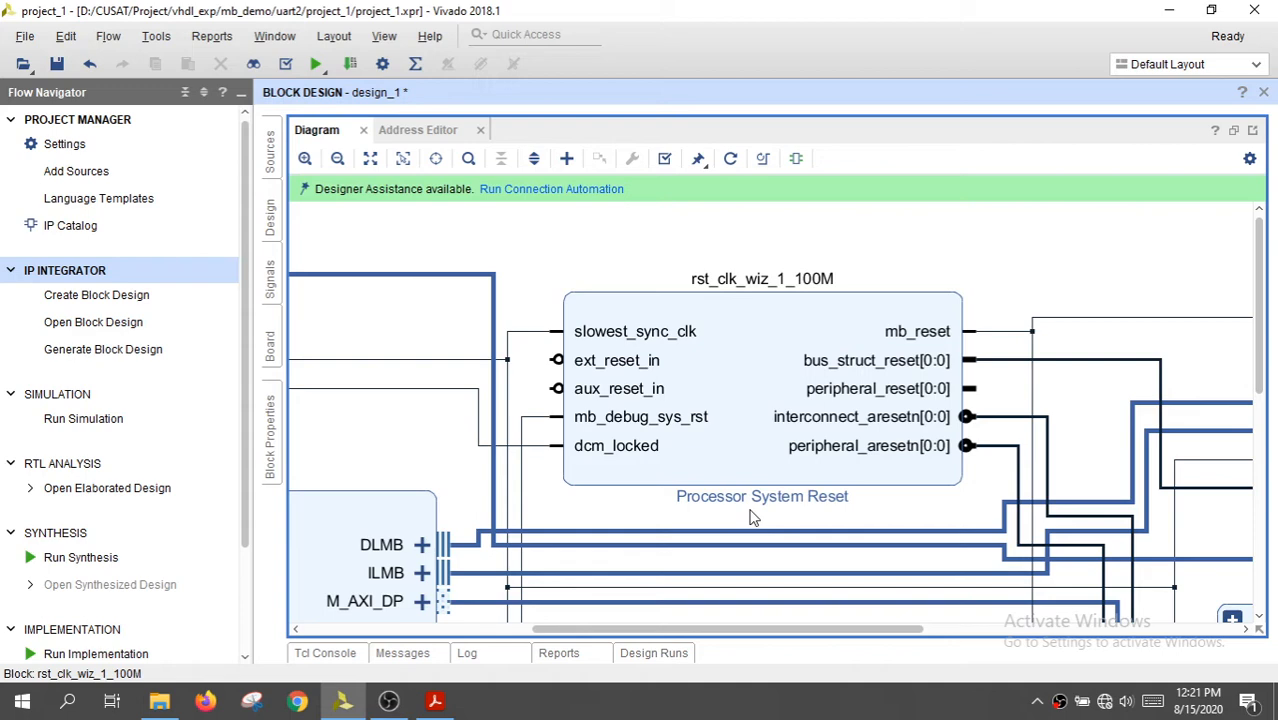
pyautogui.click(369, 158)
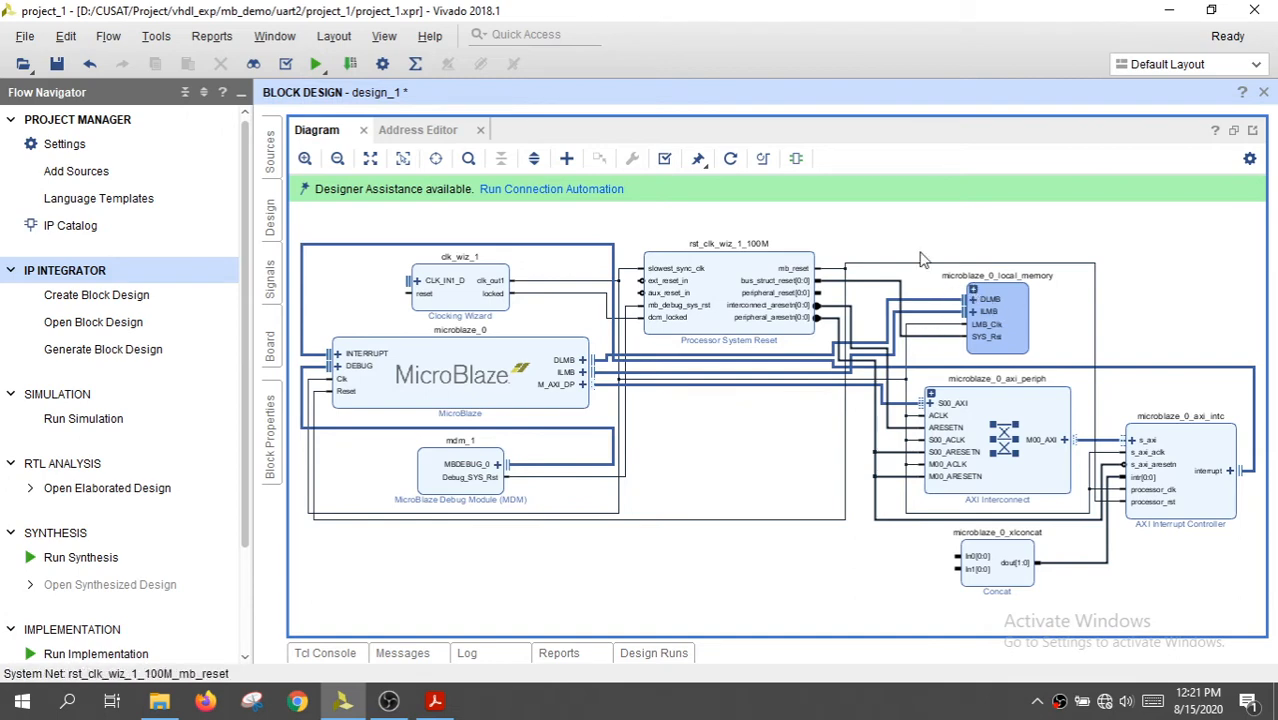
# Expand the microblaze_0_local_memory block, examine its memory bus, BRAM controller and block memory, and collapse it again
pyautogui.moveTo(914, 243); pyautogui.dragTo(1095, 384)
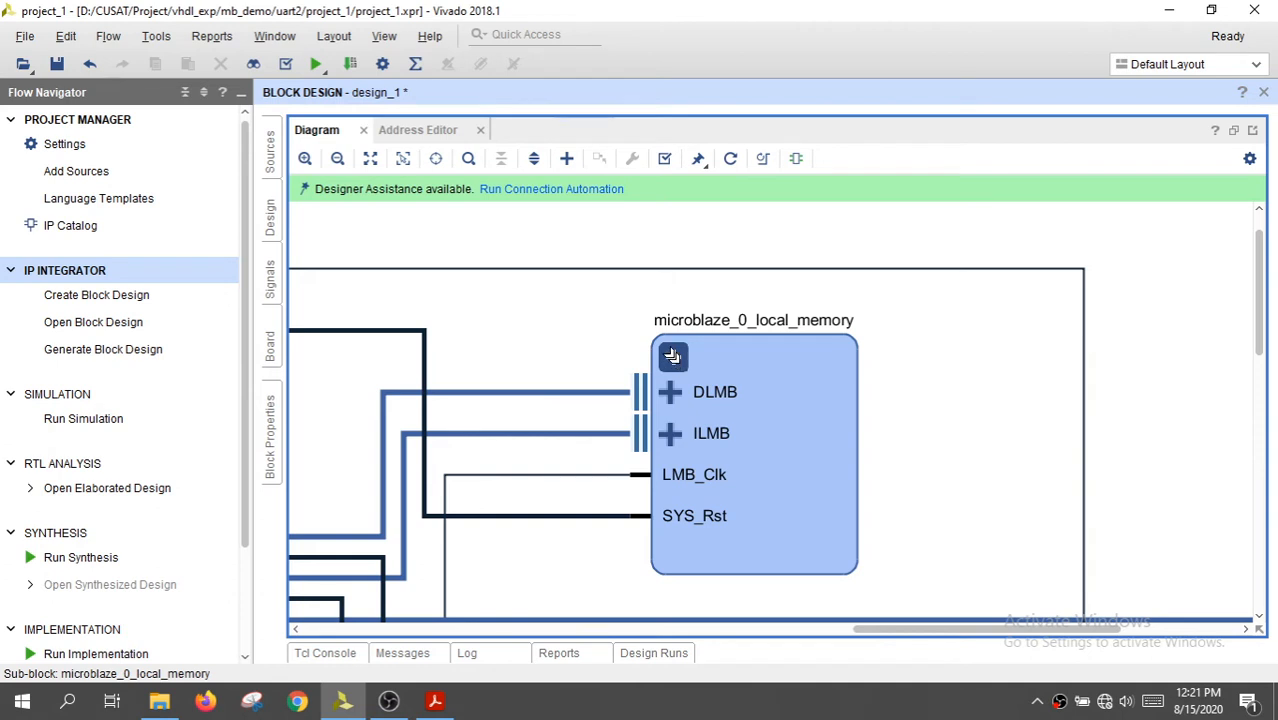
pyautogui.click(674, 358)
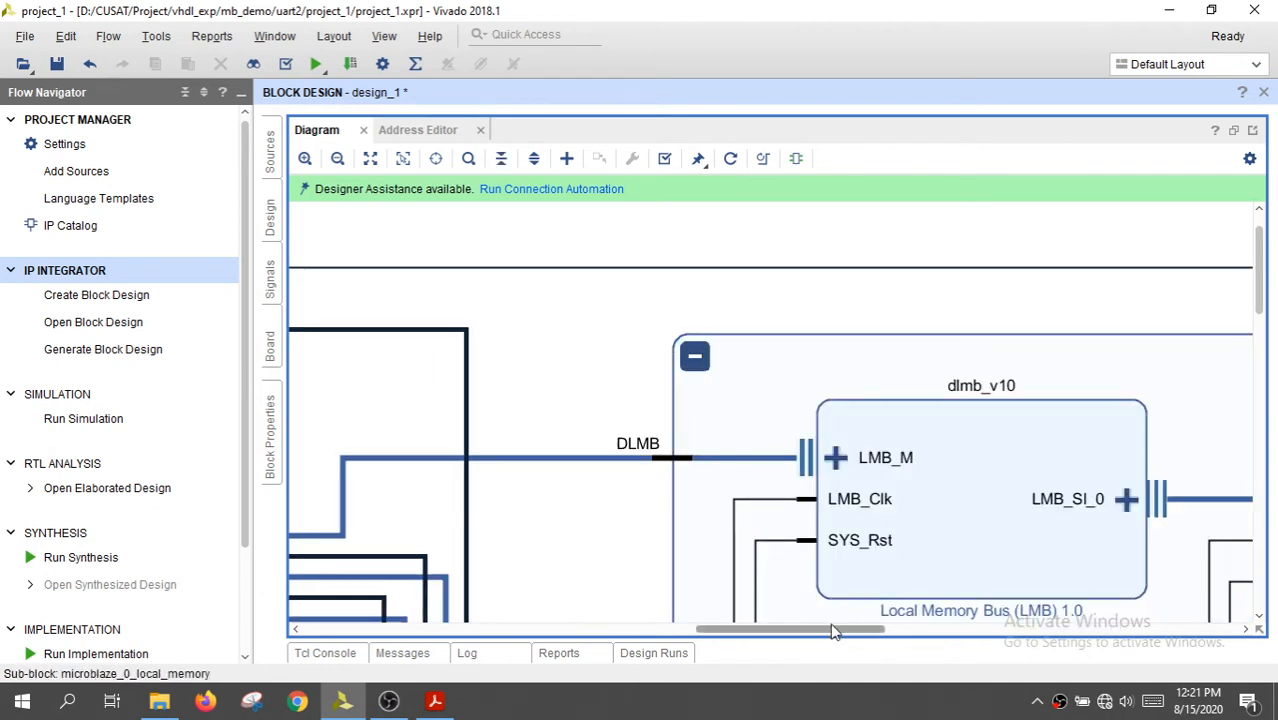
pyautogui.moveTo(833, 628); pyautogui.dragTo(1053, 629)
pyautogui.scroll(-1, 1018, 566)
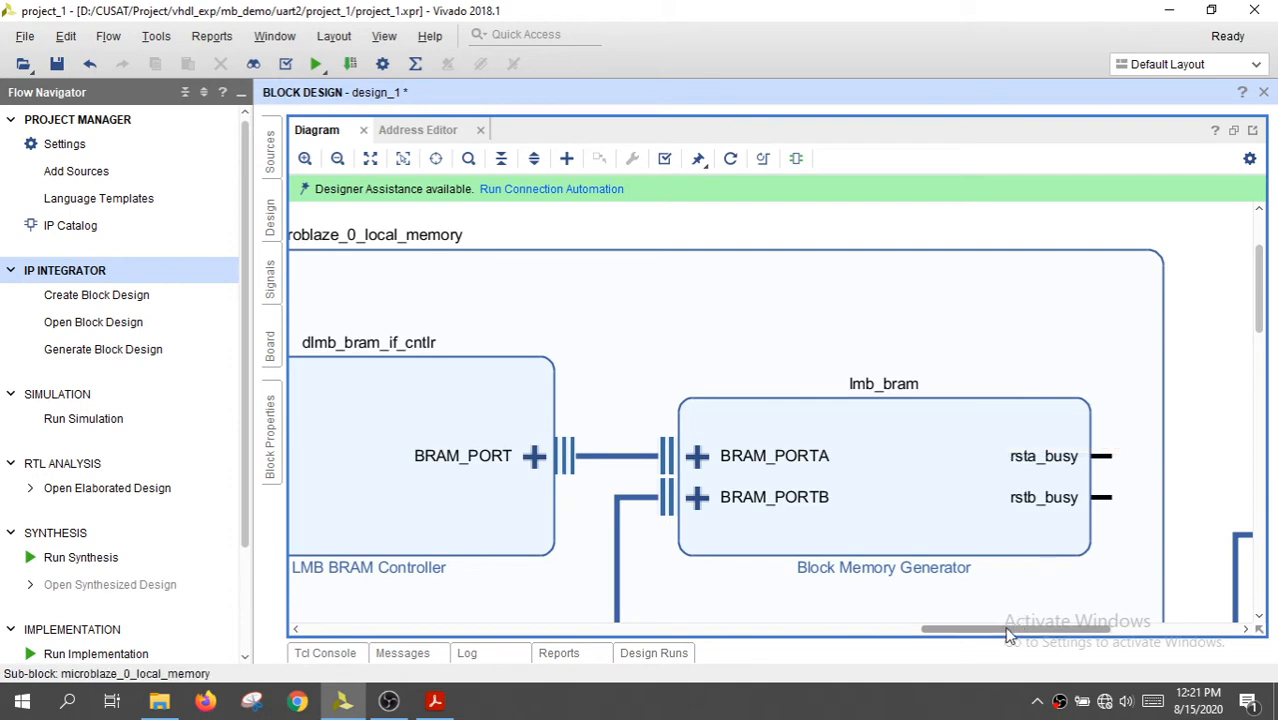
pyautogui.moveTo(1008, 630); pyautogui.dragTo(851, 632)
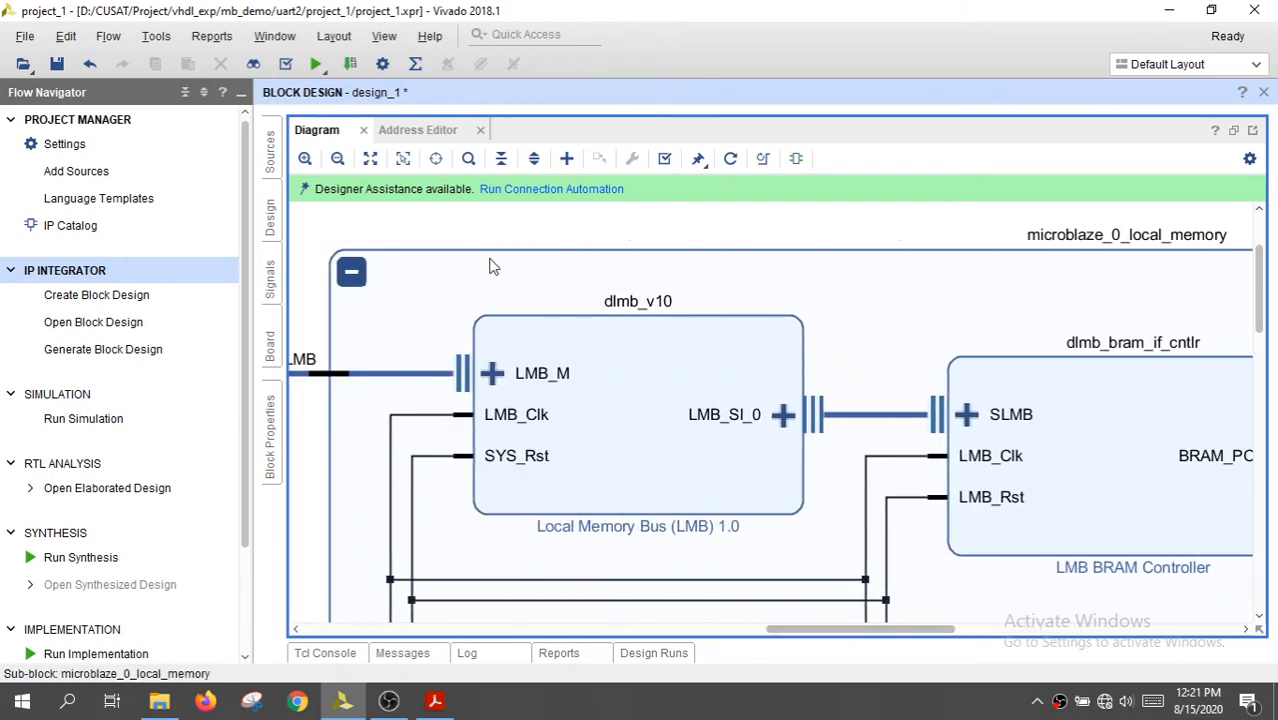
pyautogui.click(352, 271)
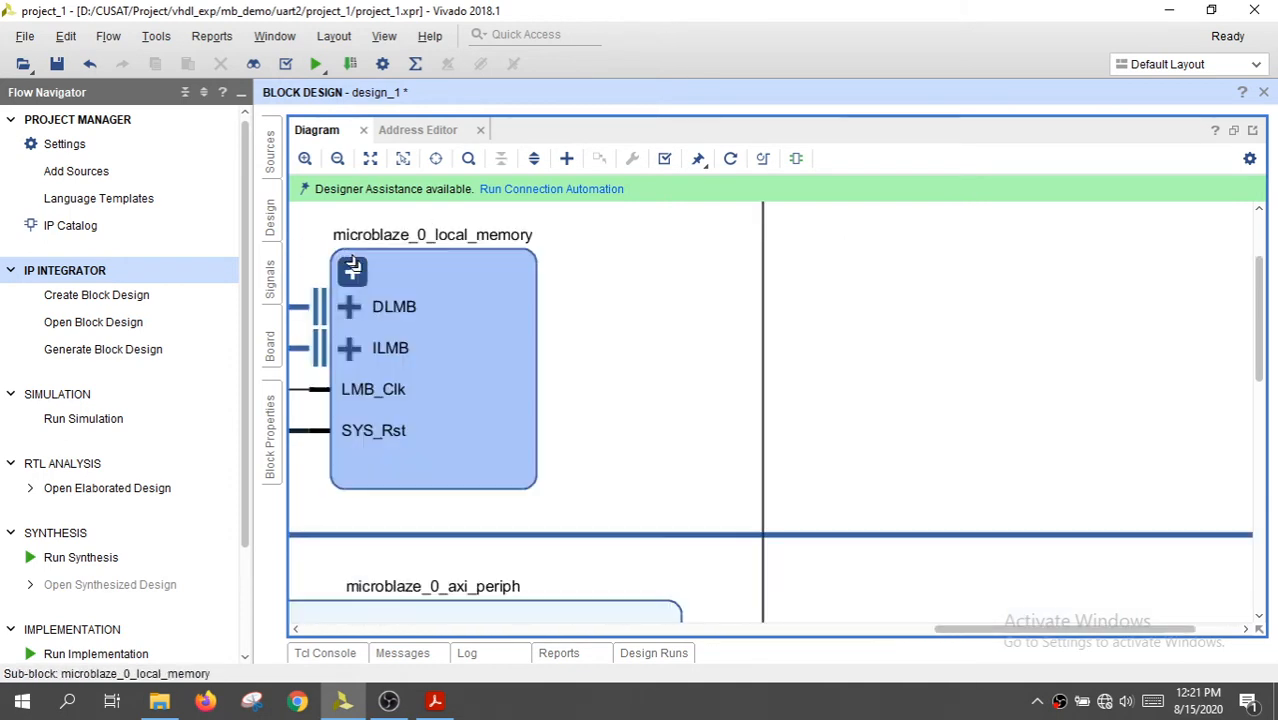
pyautogui.click(370, 158)
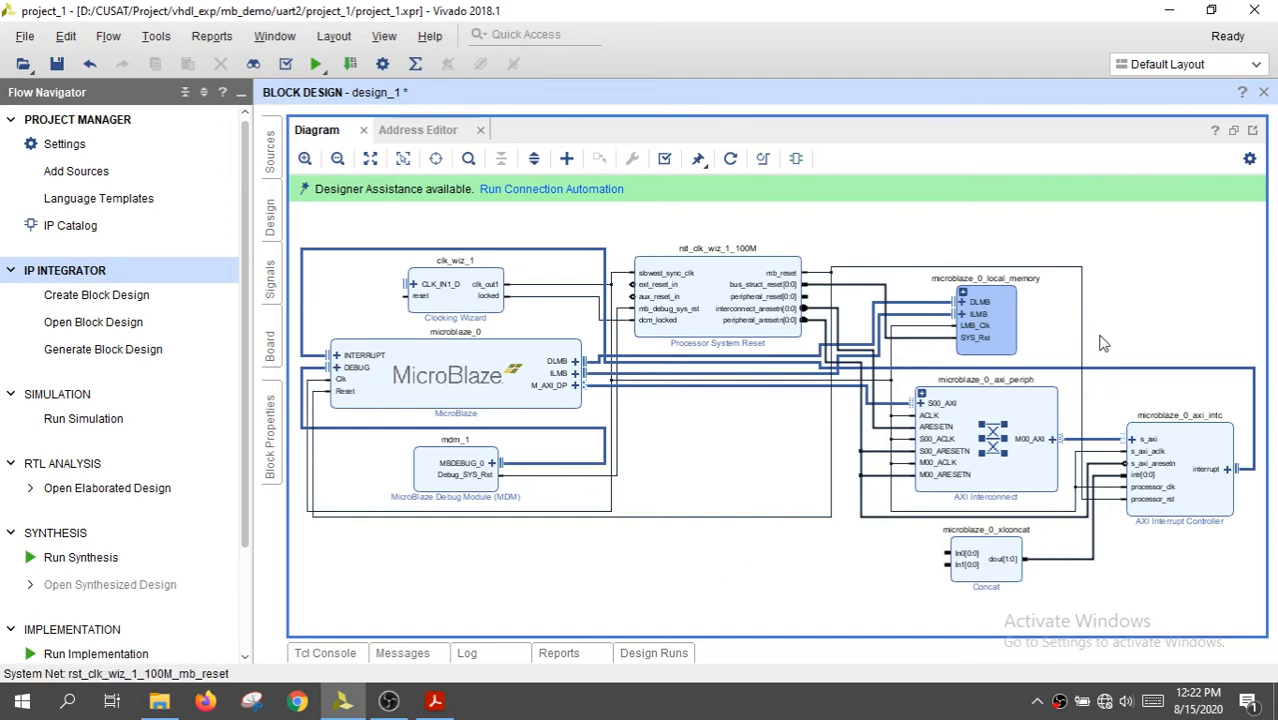
# Examine how the AXI Interconnect and Concat blocks are wired to the AXI Interrupt Controller
pyautogui.moveTo(1098, 344); pyautogui.dragTo(1136, 570)
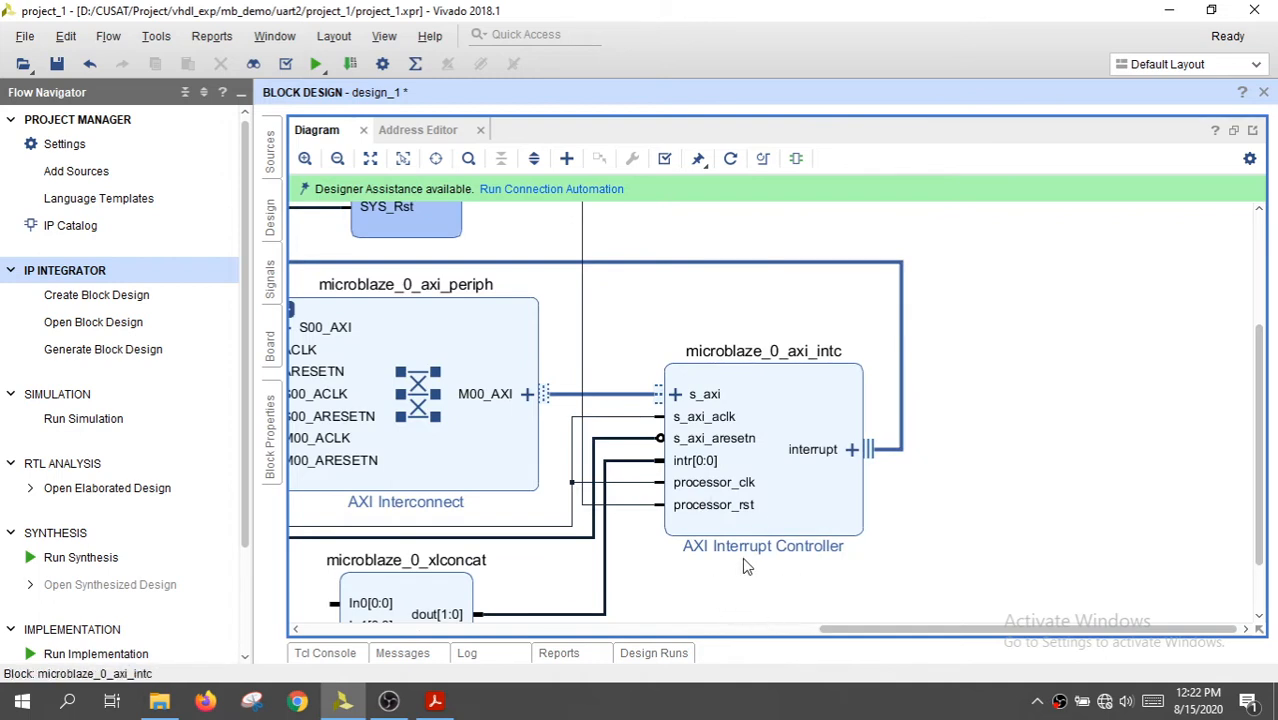
pyautogui.scroll(-2, 760, 566)
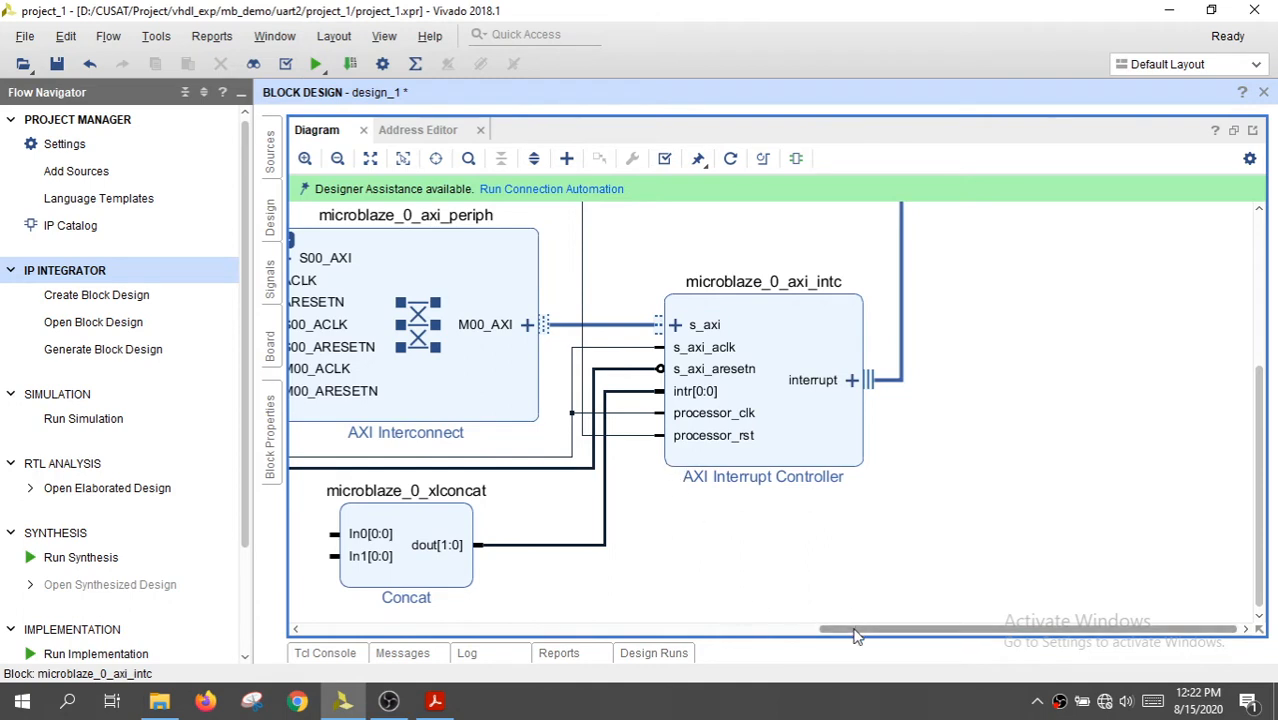
pyautogui.moveTo(860, 630); pyautogui.dragTo(840, 633)
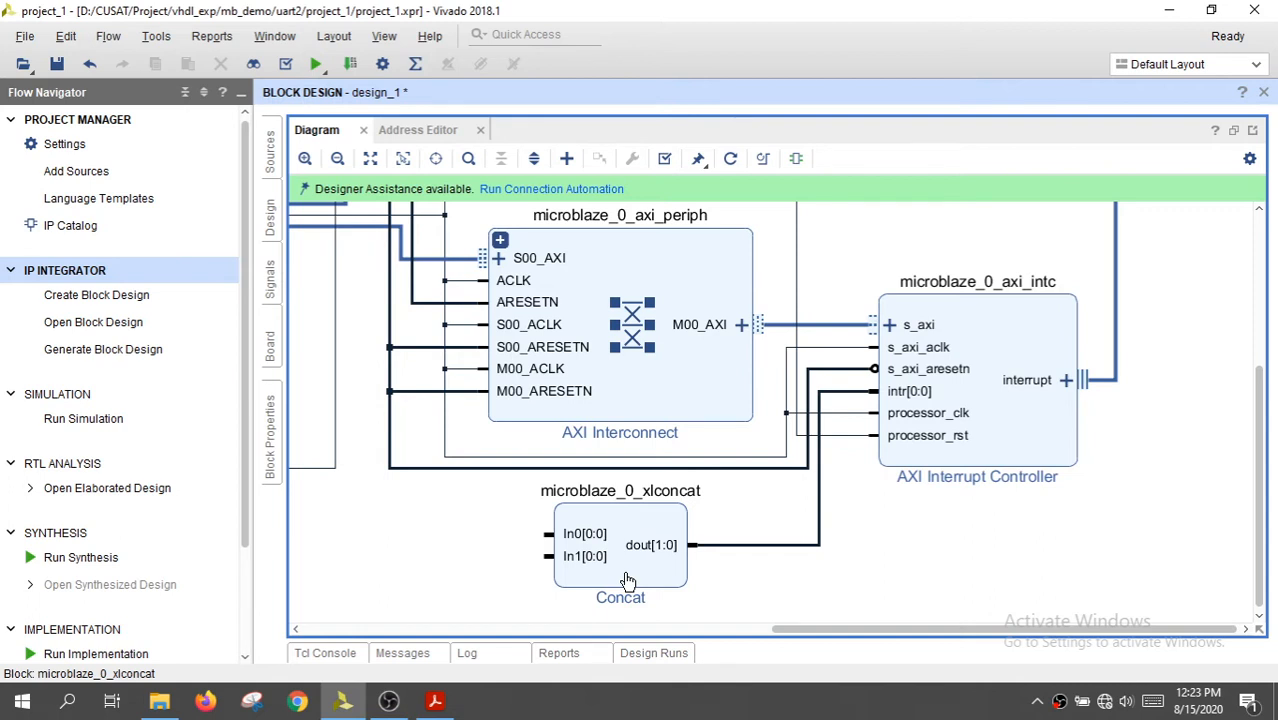
pyautogui.click(370, 158)
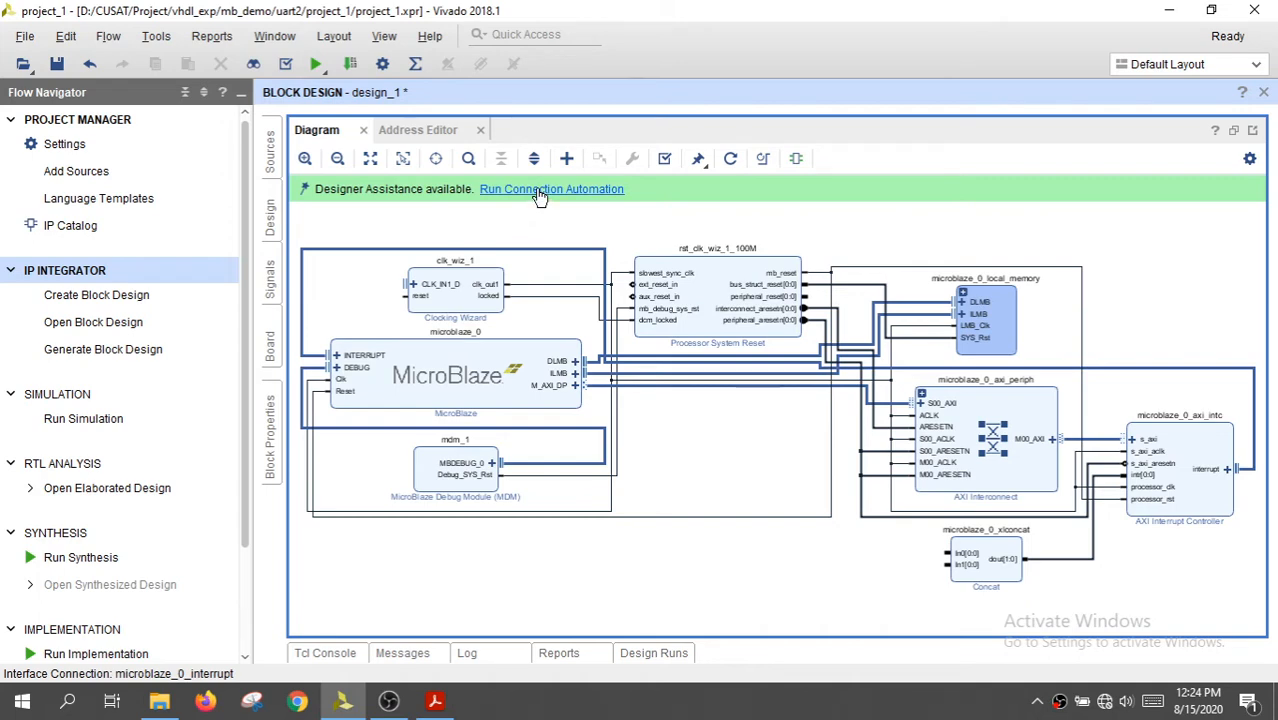
# Run connection automation on all interfaces: CLK_IN1_D and reset of clk_wiz_1, and ext_reset_in of rst_clk_wiz_1_100M
pyautogui.click(537, 190)
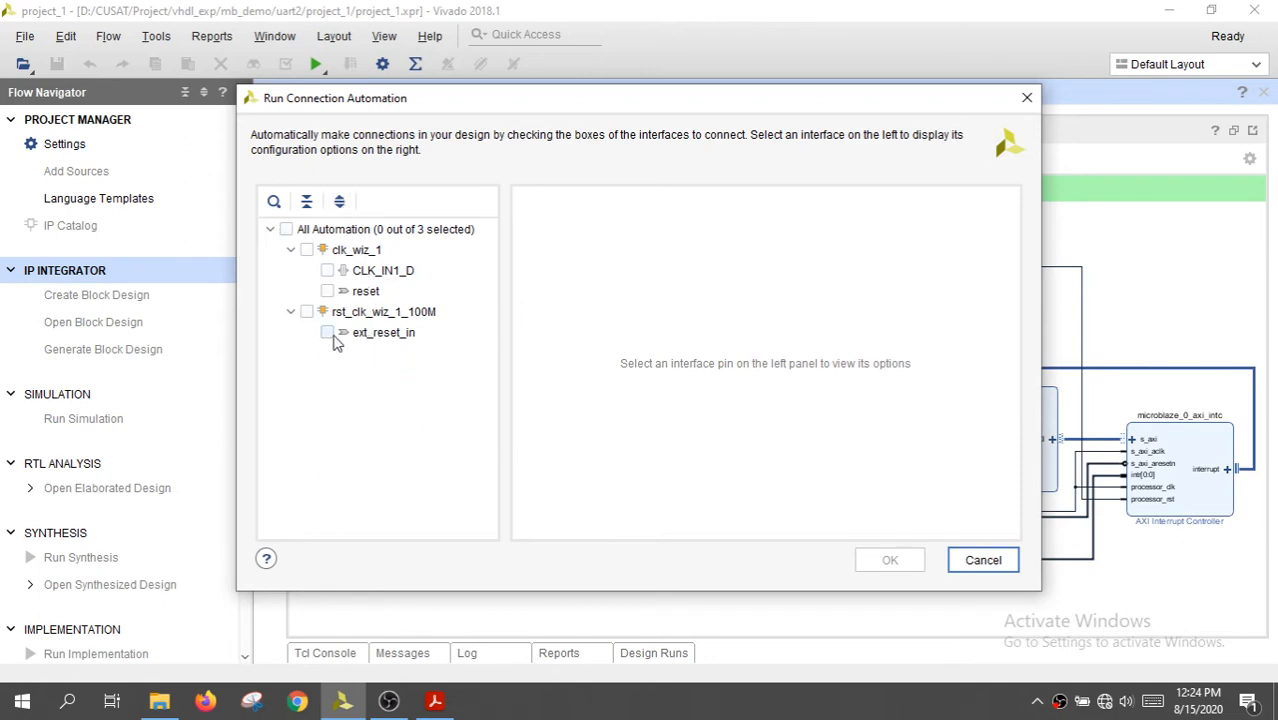
pyautogui.click(366, 274)
pyautogui.click(327, 271)
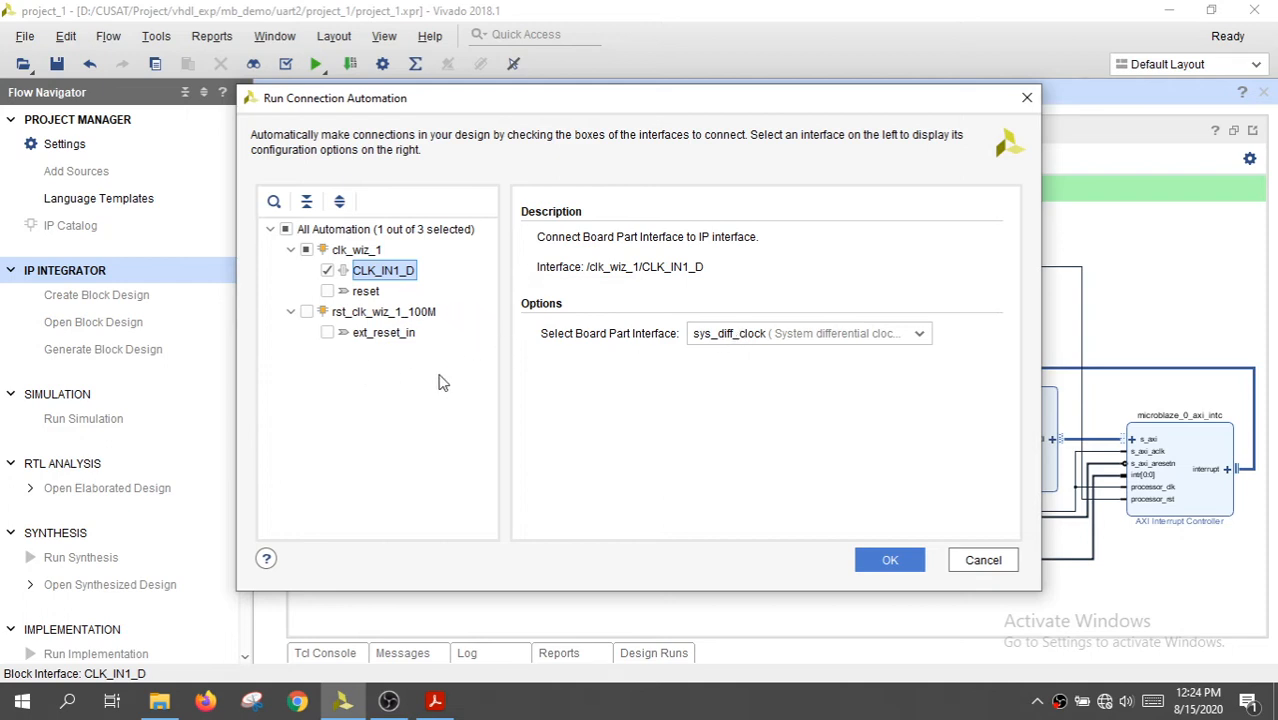
pyautogui.click(286, 230)
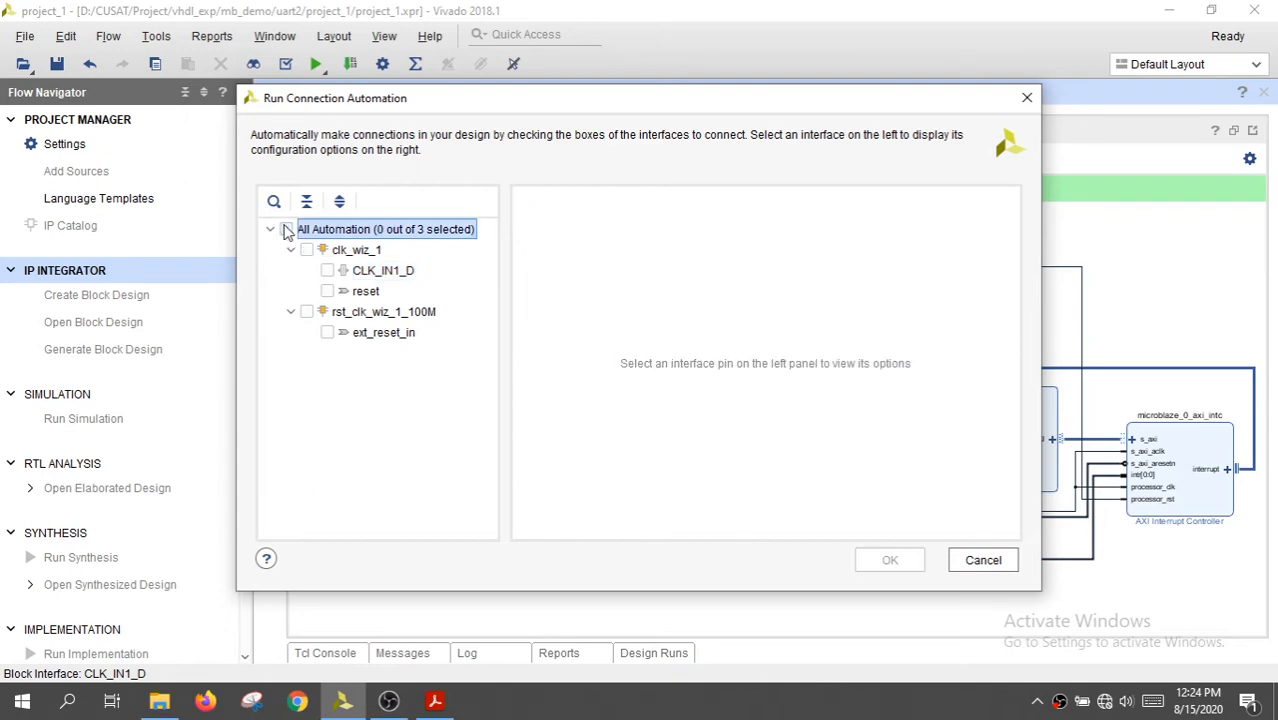
pyautogui.click(286, 230)
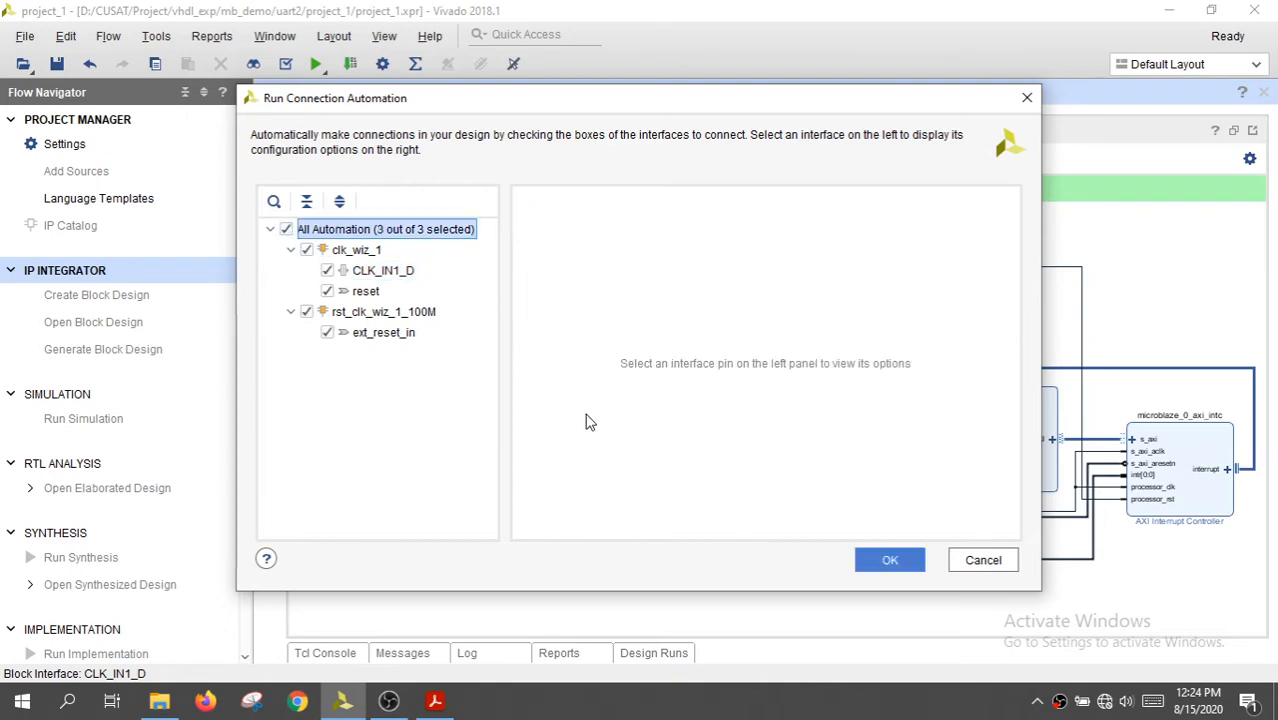
pyautogui.click(901, 560)
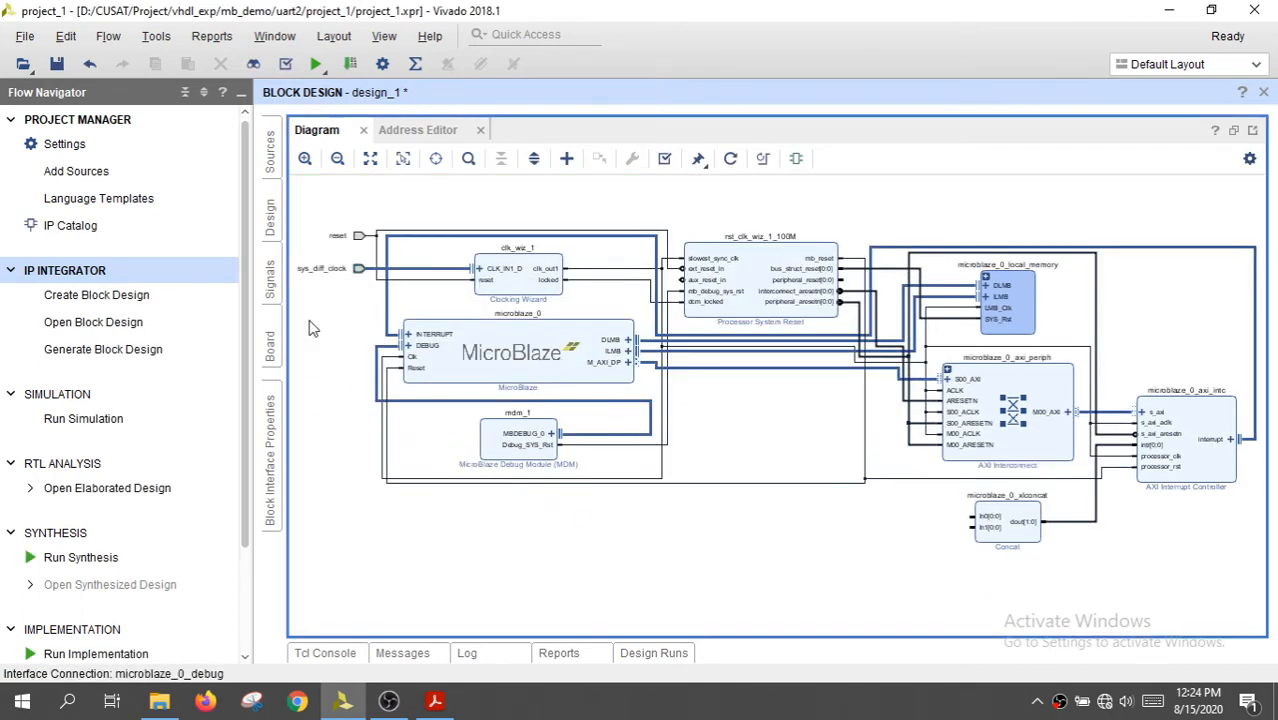
# Trace the sys_diff_clock connection and the reset net in the diagram, clearing the selection when done
pyautogui.click(456, 275)
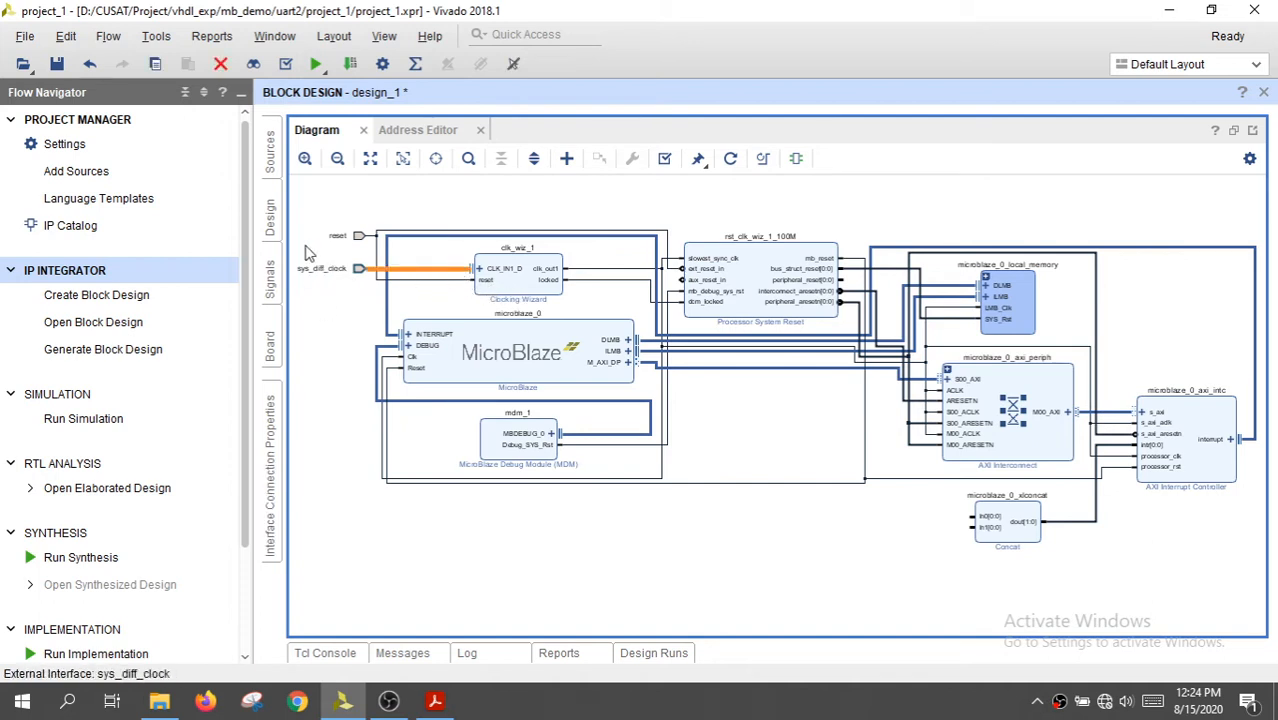
pyautogui.click(449, 283)
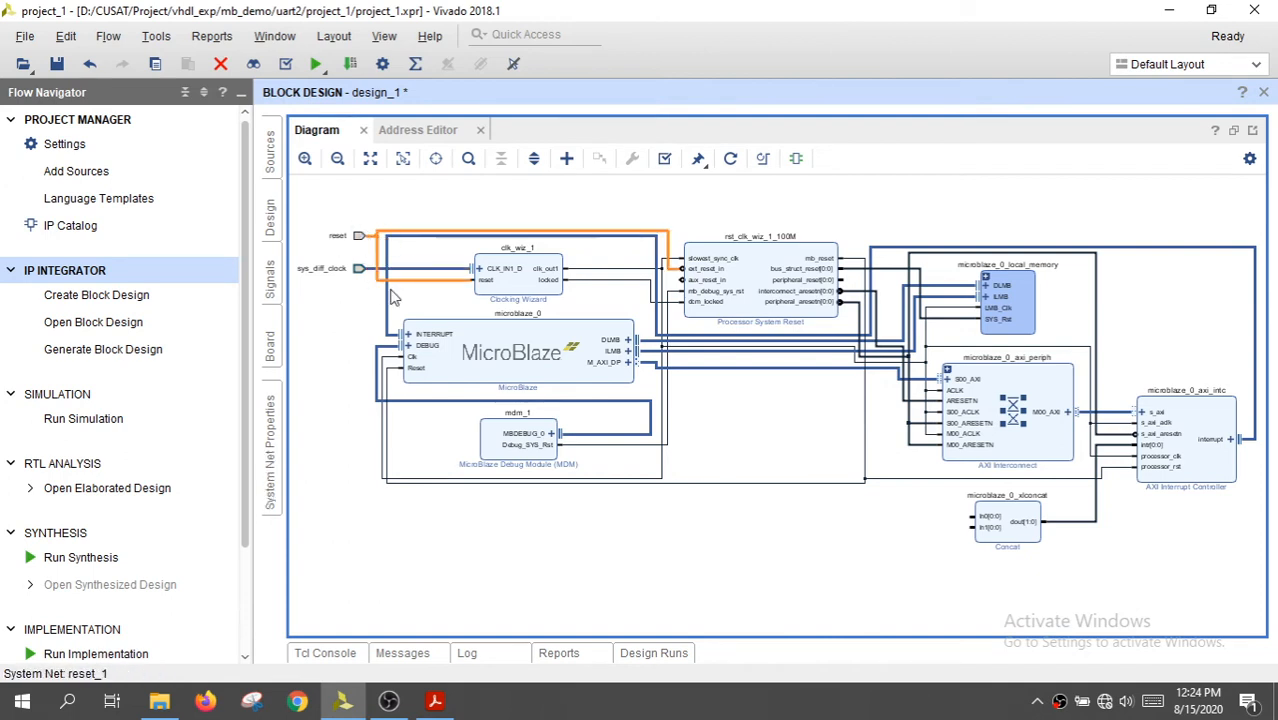
pyautogui.click(617, 539)
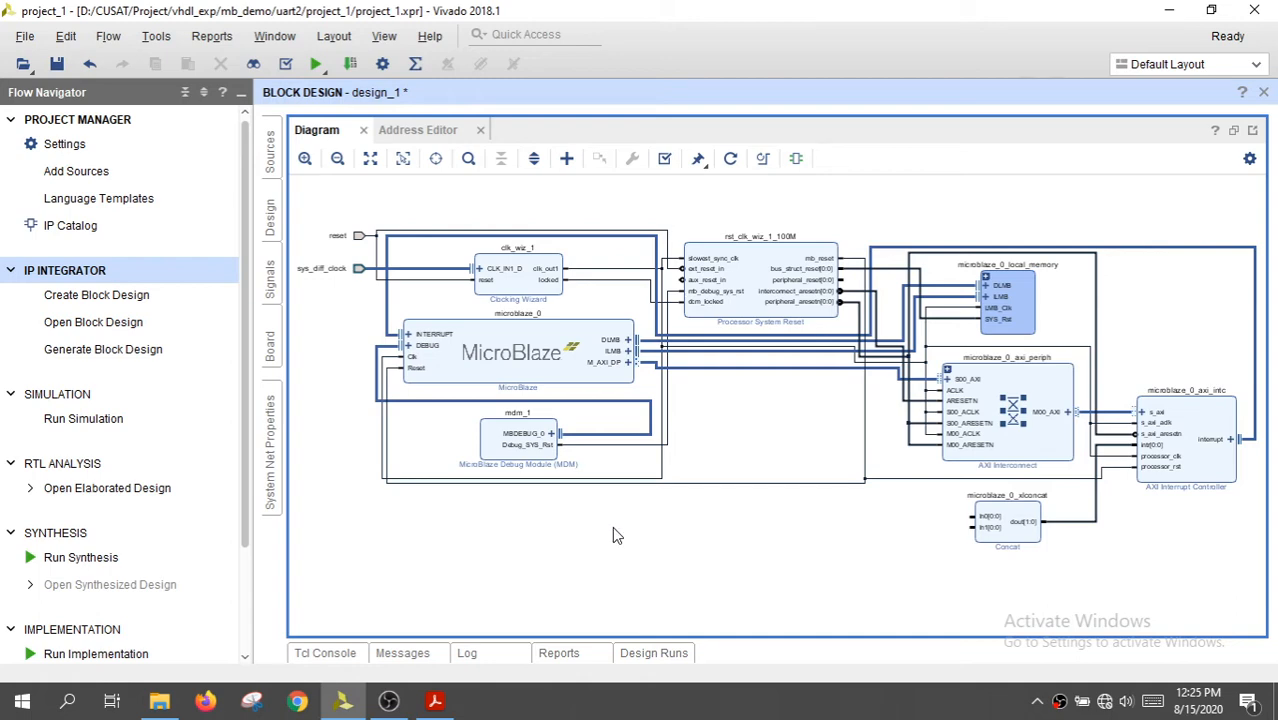
# Add an AXI UART16550 IP to the block design
pyautogui.click(566, 158)
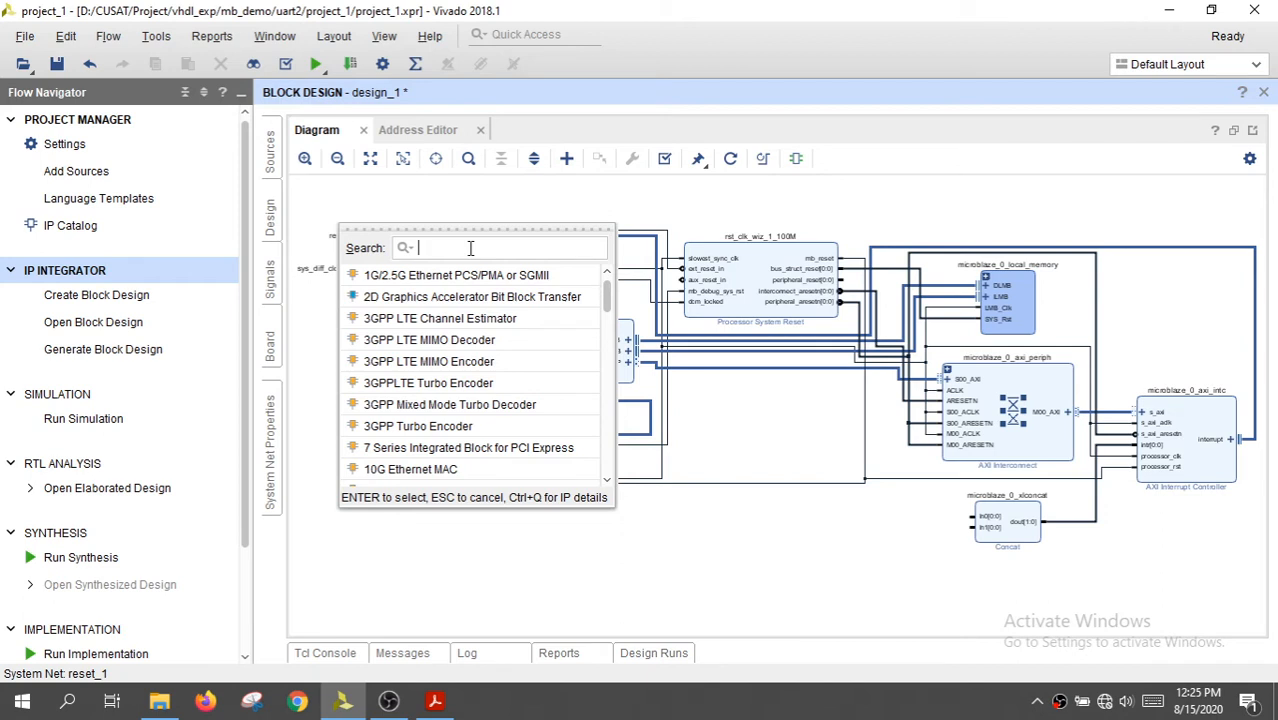
pyautogui.write('u')
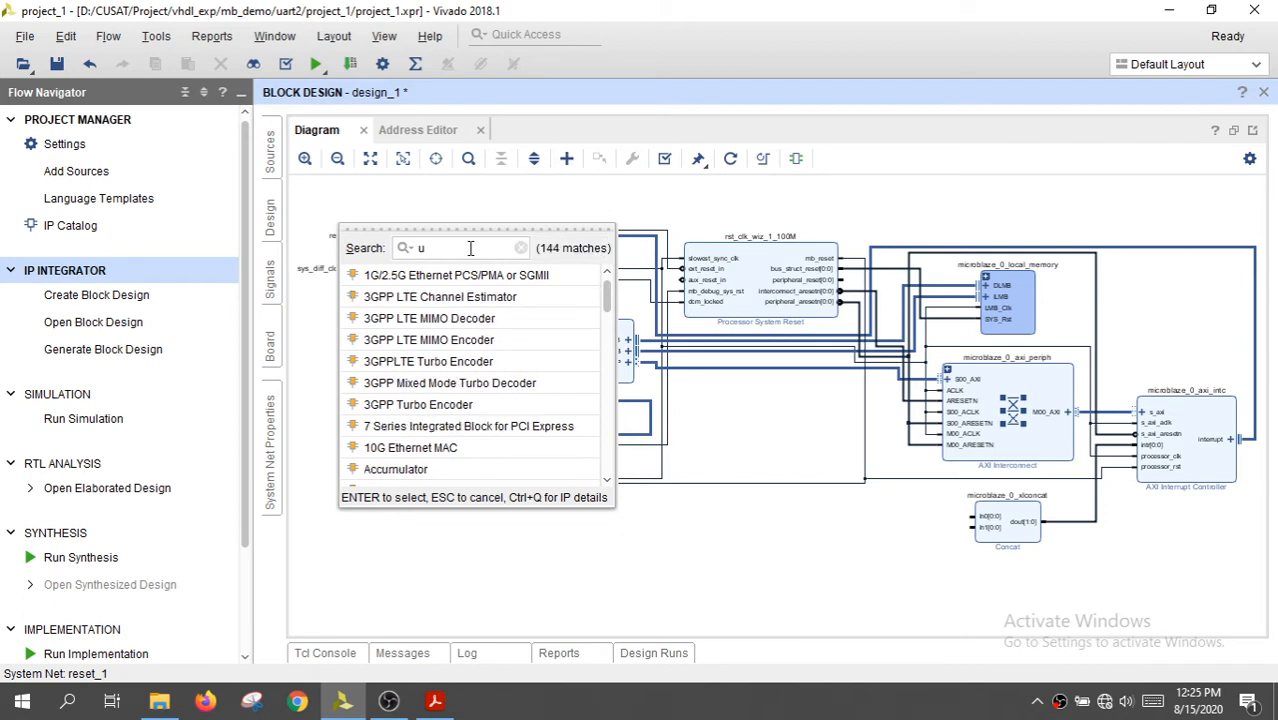
pyautogui.write('art')
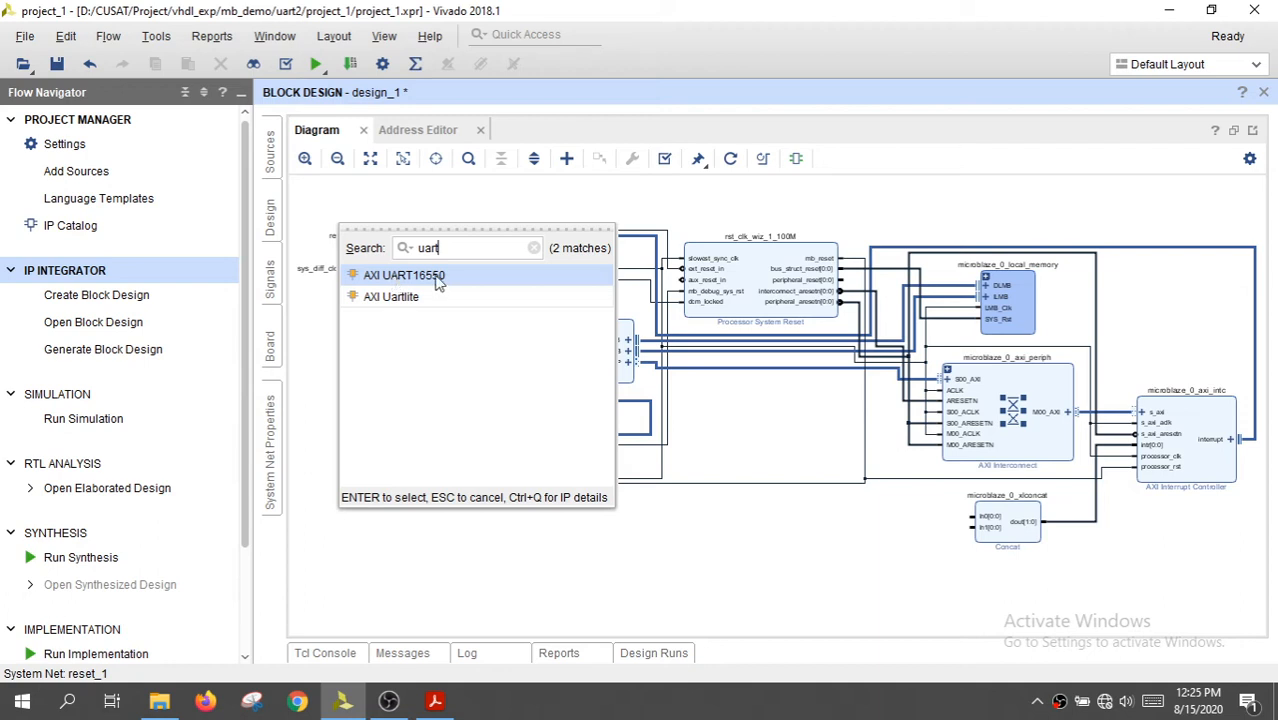
pyautogui.doubleClick(439, 282)
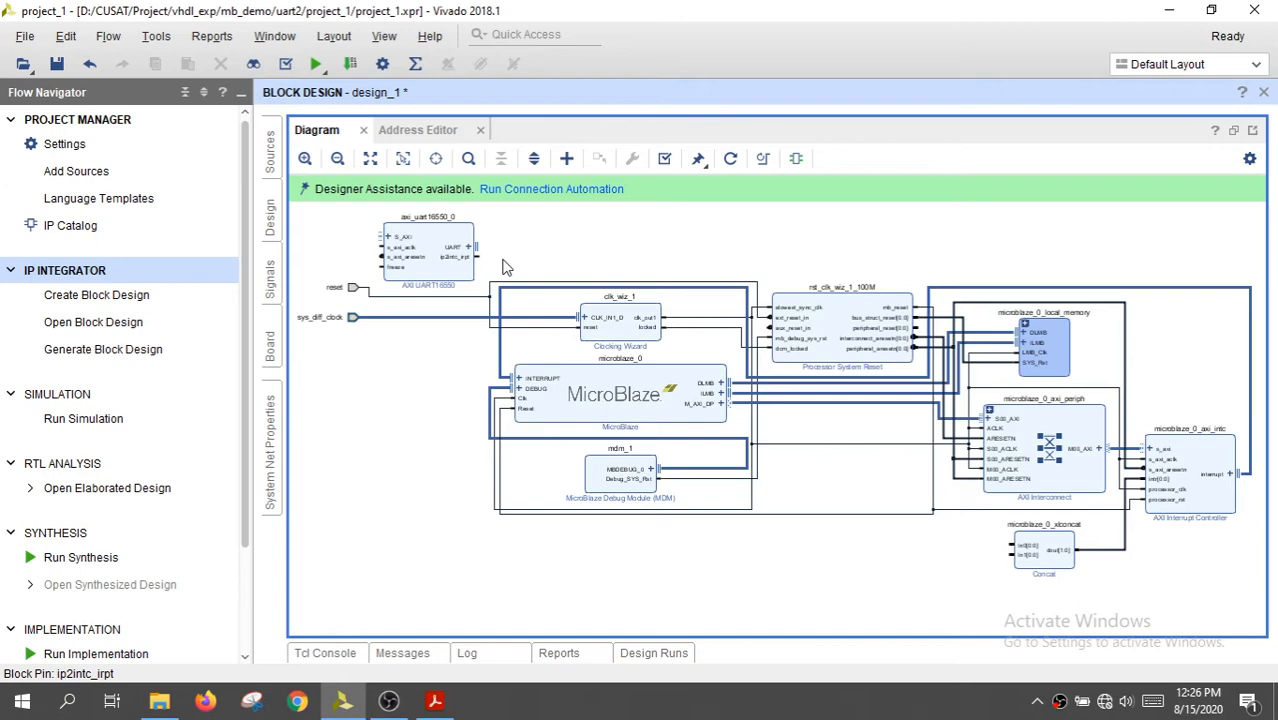
# Run connection automation on all axi_uart16550_0 interfaces, S_AXI and UART
pyautogui.click(541, 190)
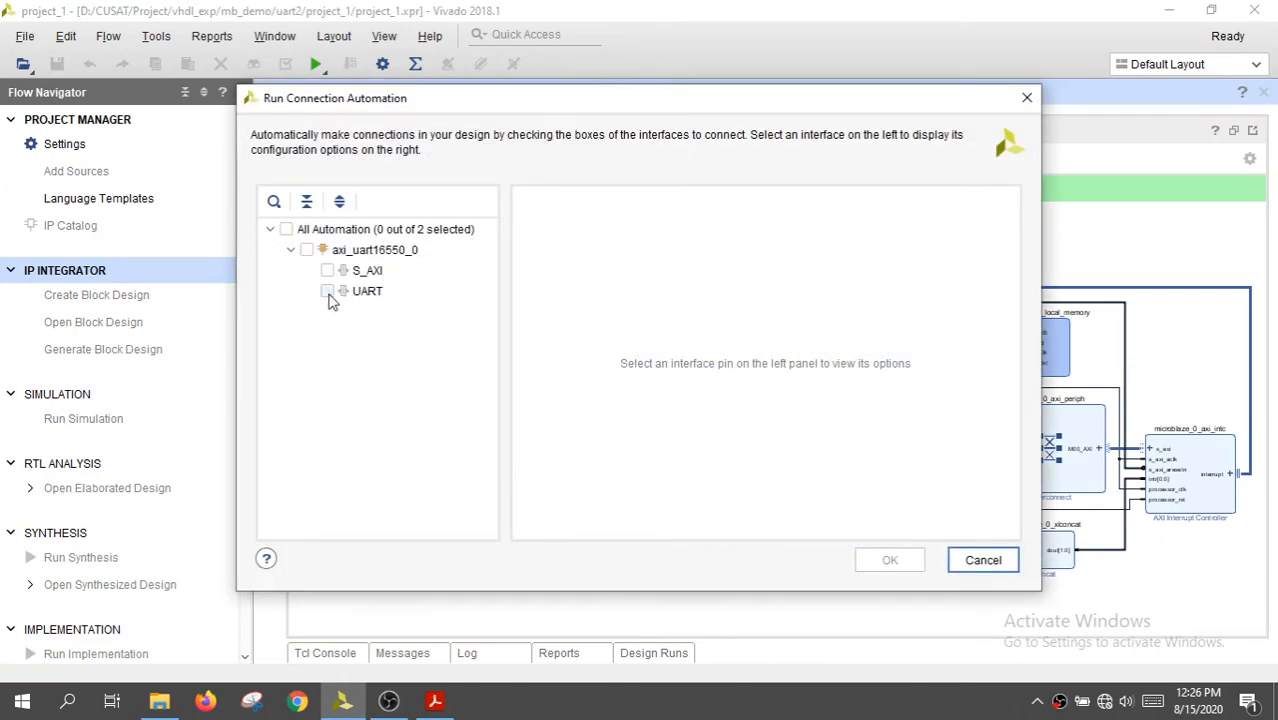
pyautogui.click(286, 229)
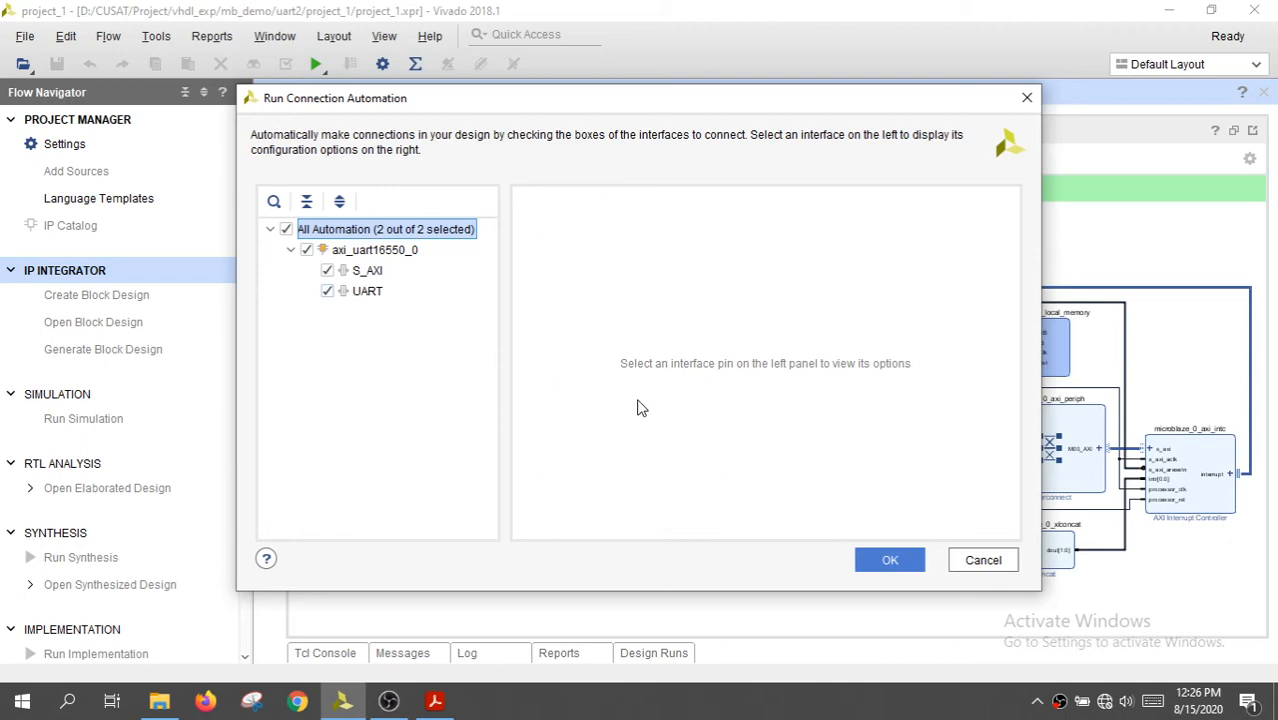
pyautogui.click(876, 562)
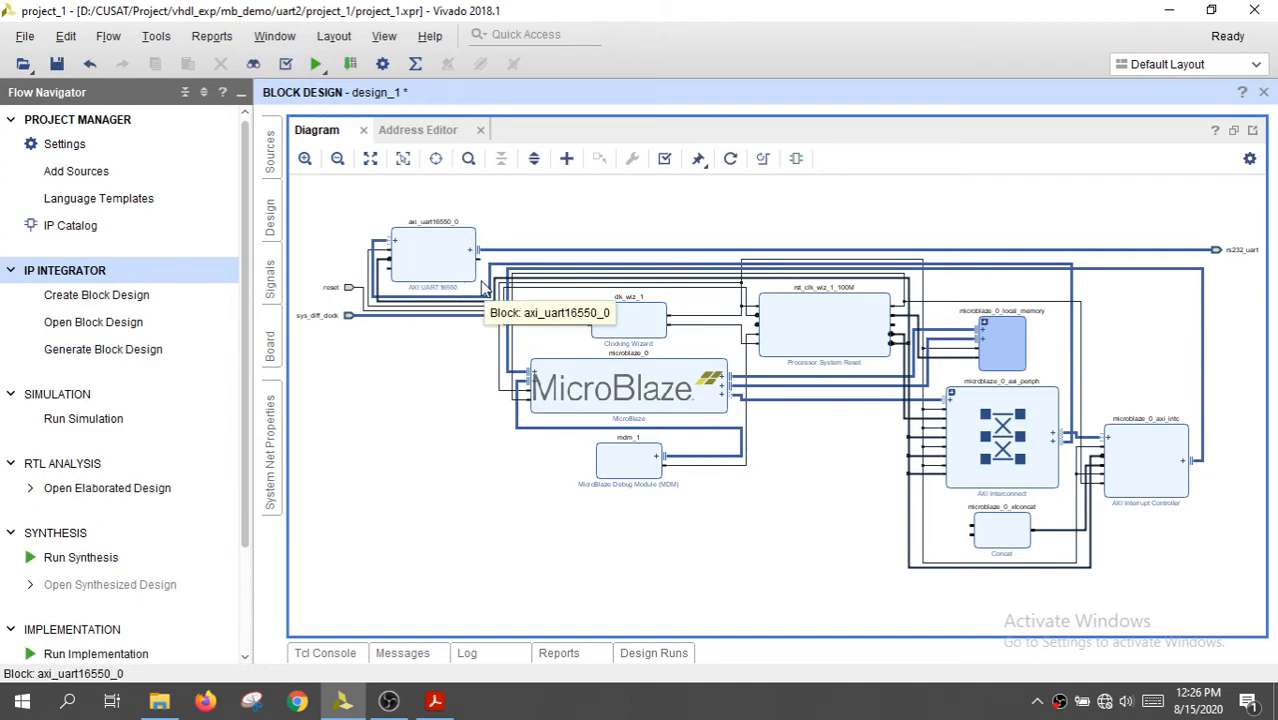
# Inspect the connections of the AXI UART16550 block and regenerate the layout of the whole block diagram
pyautogui.moveTo(345, 193); pyautogui.dragTo(516, 334)
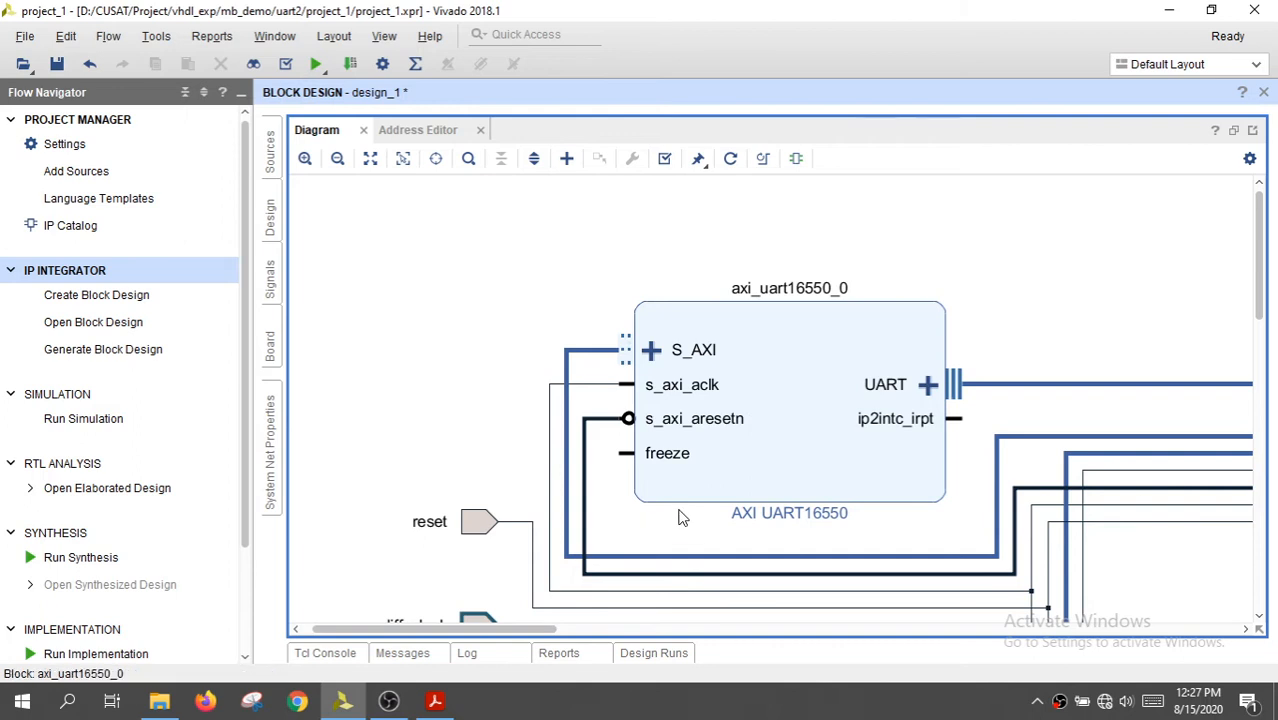
pyautogui.click(371, 162)
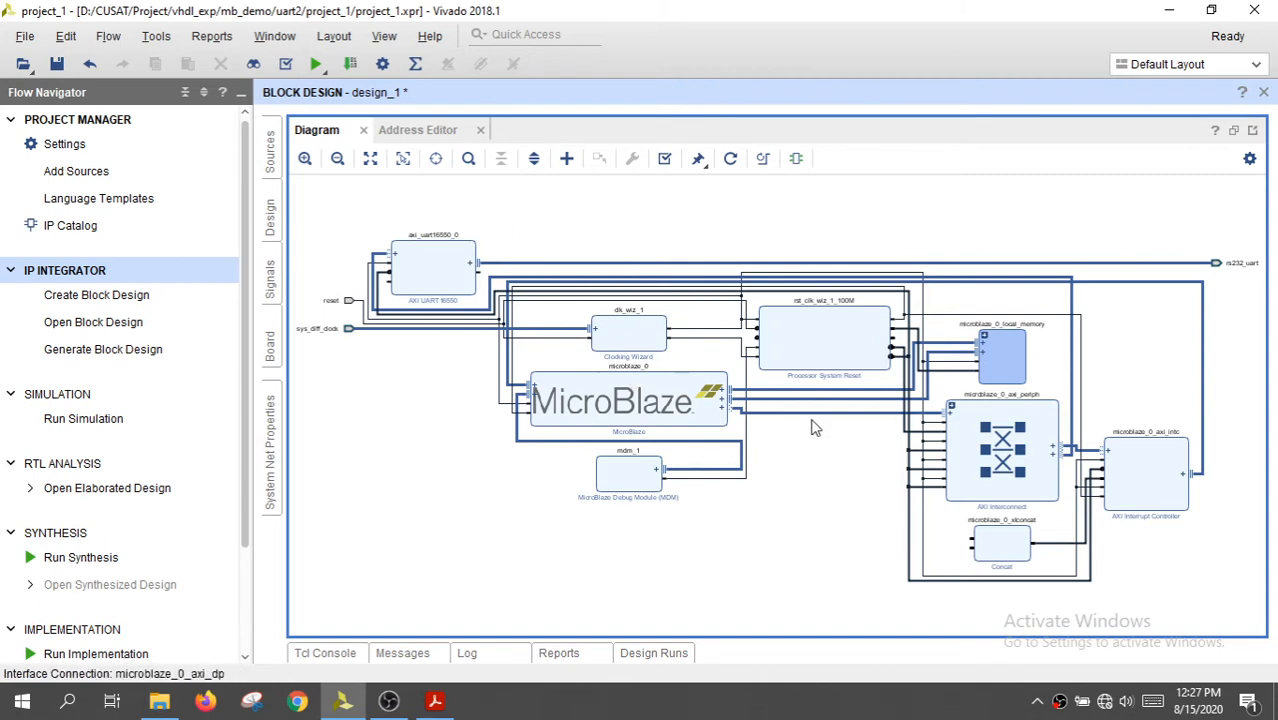
pyautogui.click(731, 159)
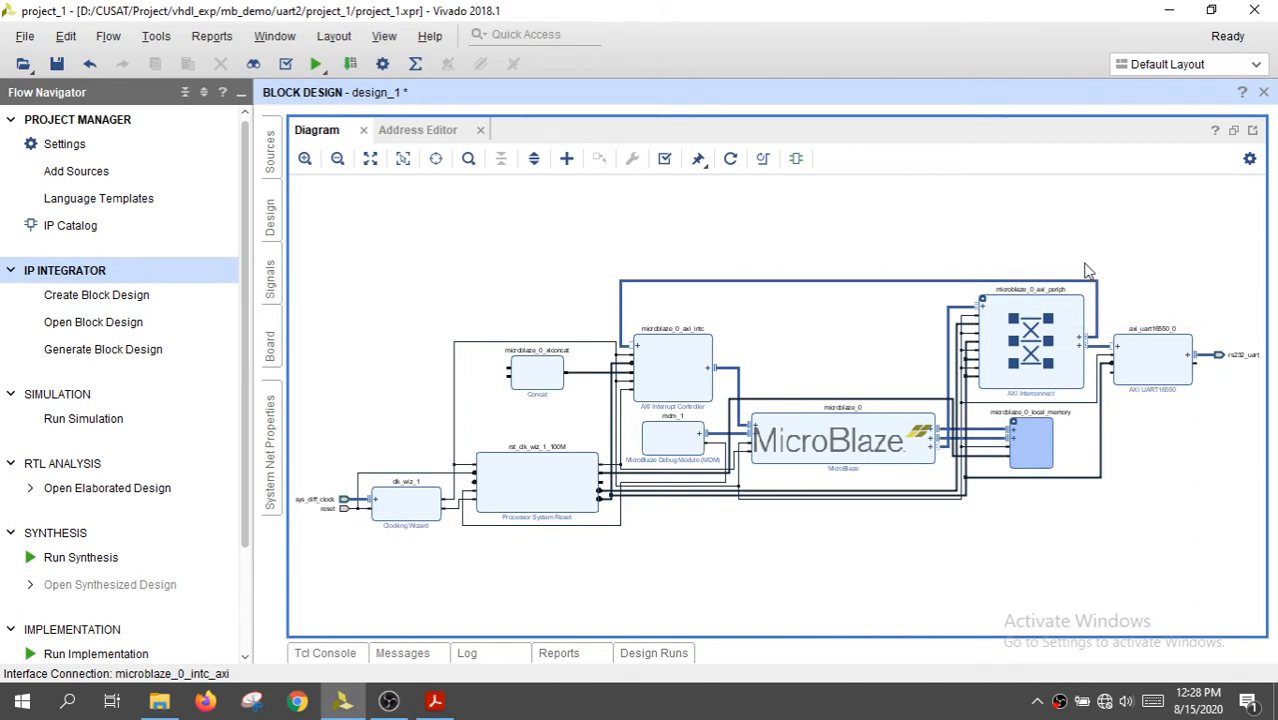
# Connect the ip2intc_irpt pin of axi_uart16550_0 to the In0 input of the microblaze_0_xlconcat block
pyautogui.moveTo(1088, 270); pyautogui.dragTo(1178, 452)
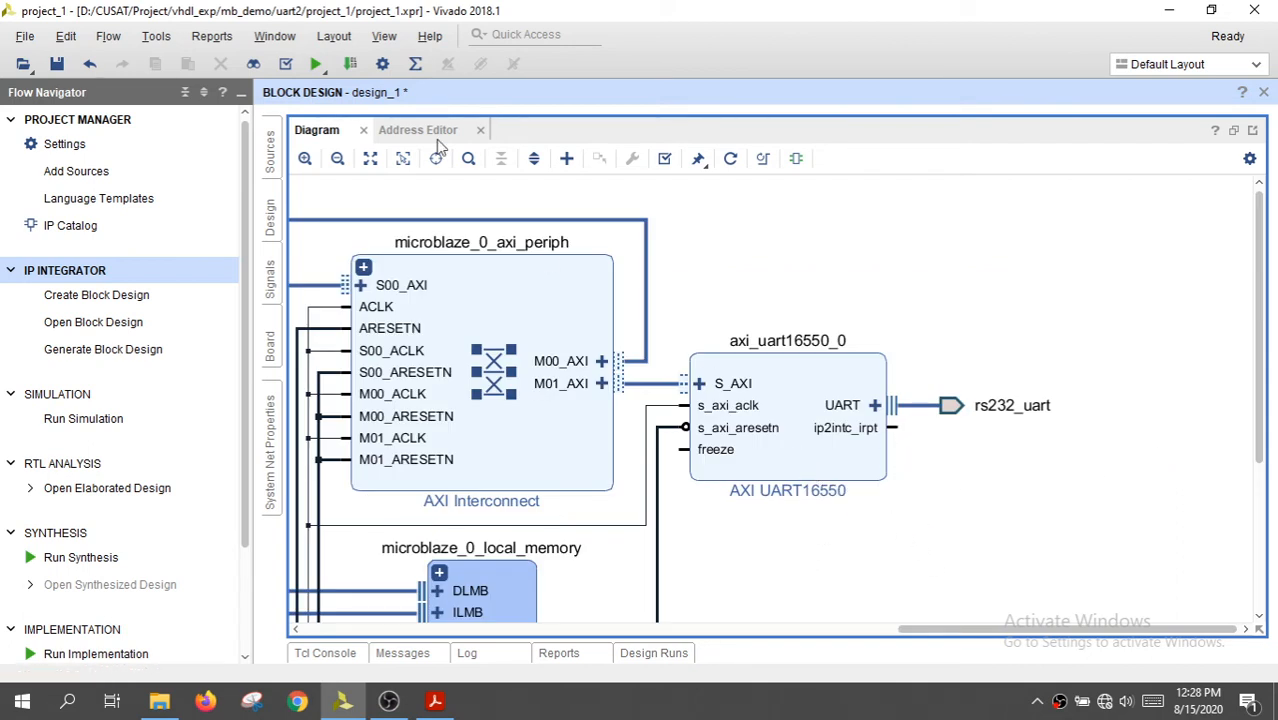
pyautogui.click(370, 158)
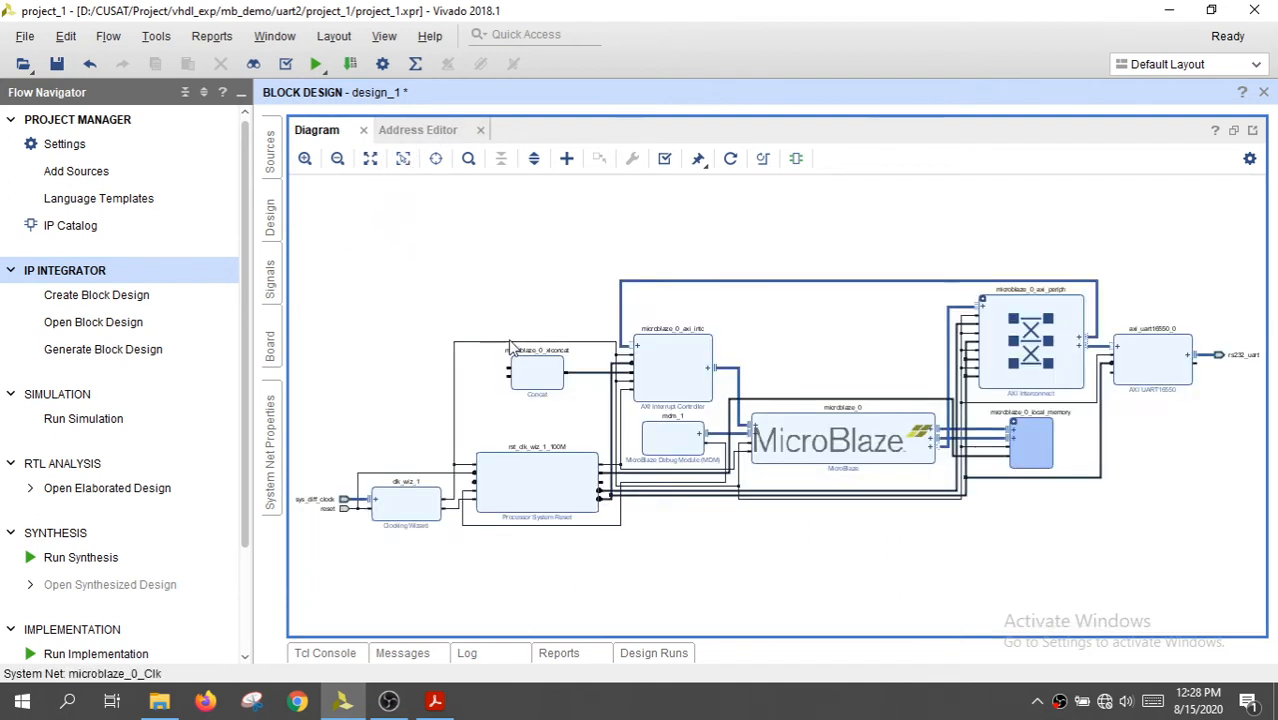
pyautogui.moveTo(476, 321); pyautogui.dragTo(597, 440)
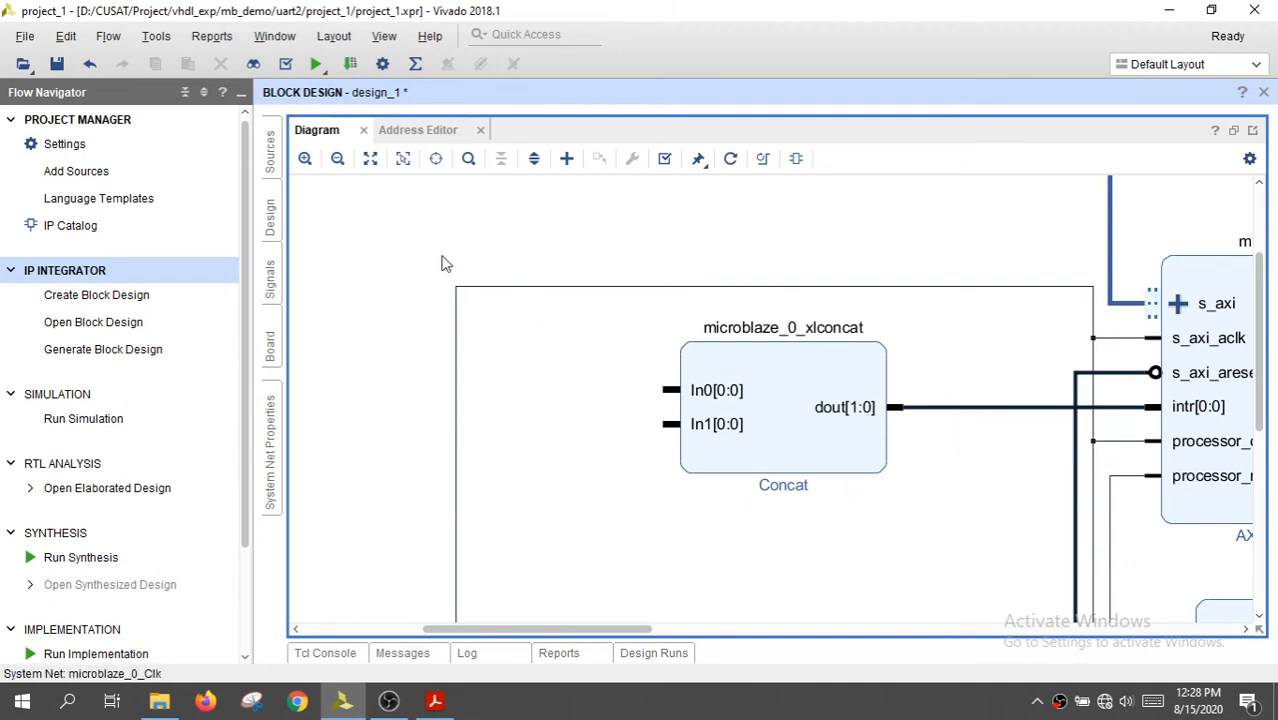
pyautogui.click(370, 159)
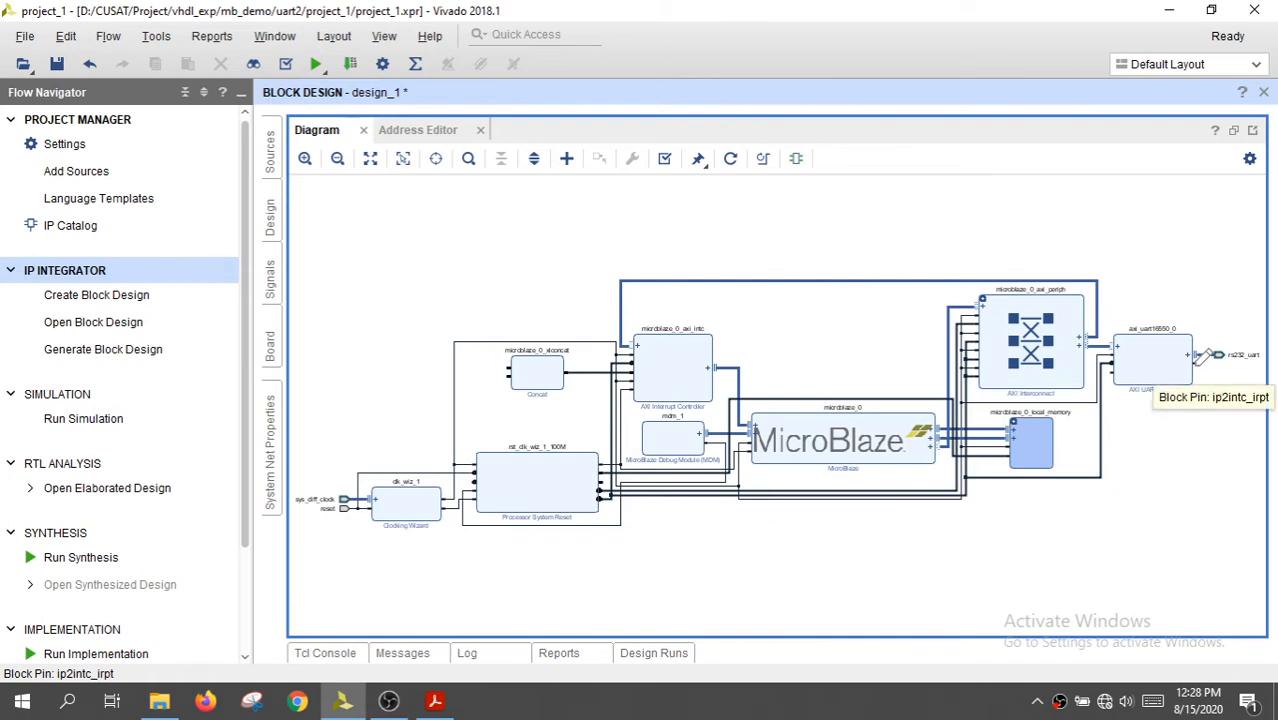
pyautogui.moveTo(1208, 357); pyautogui.dragTo(518, 356)
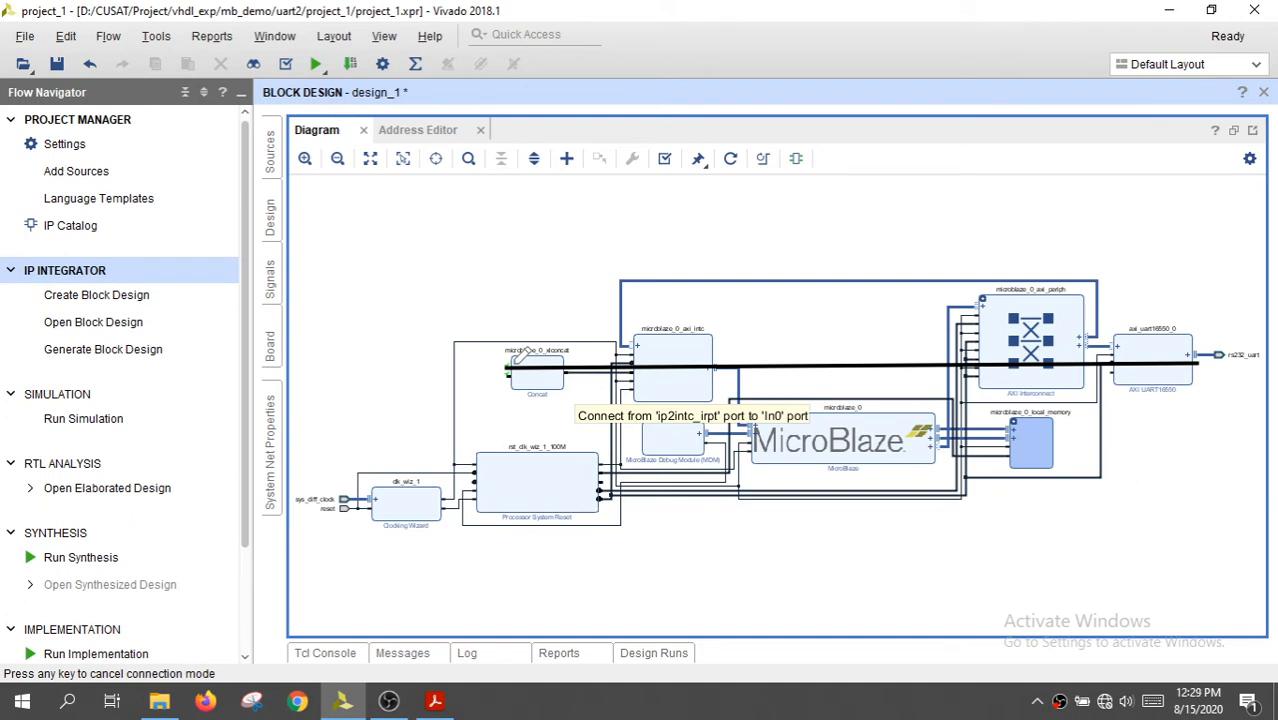
pyautogui.moveTo(518, 357); pyautogui.dragTo(518, 358)
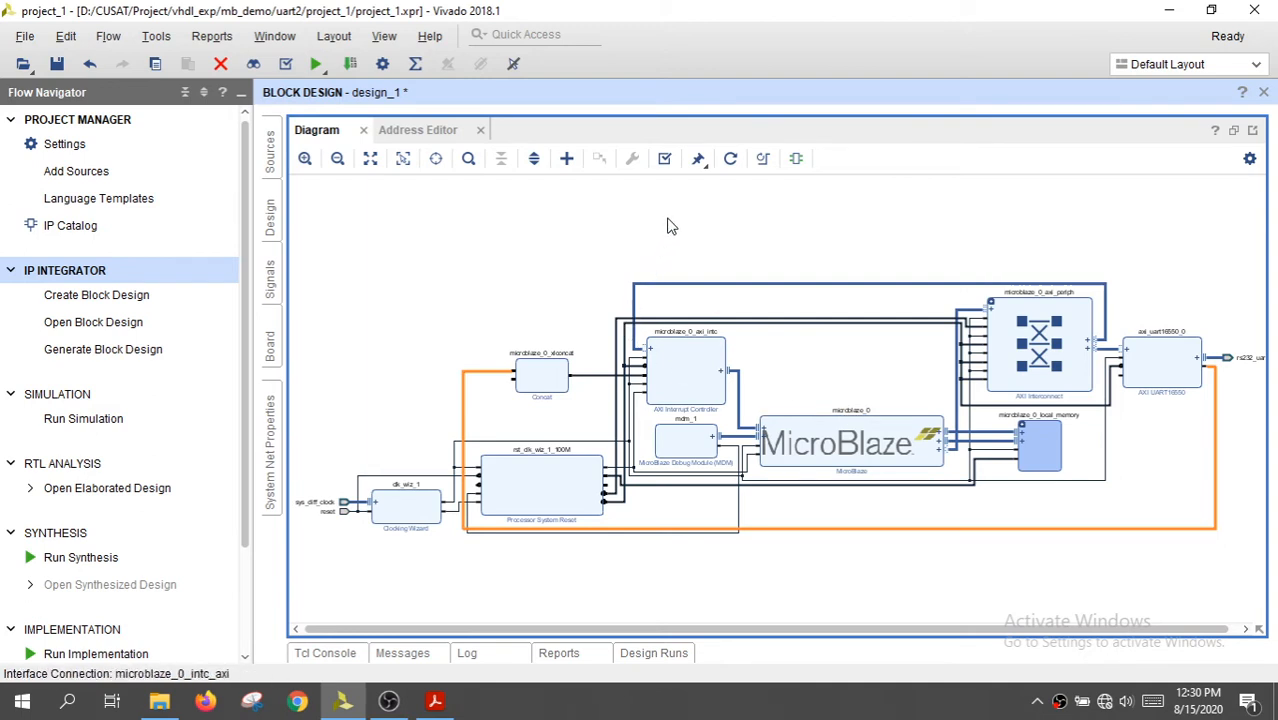
# Validate the block design and save it
pyautogui.click(664, 161)
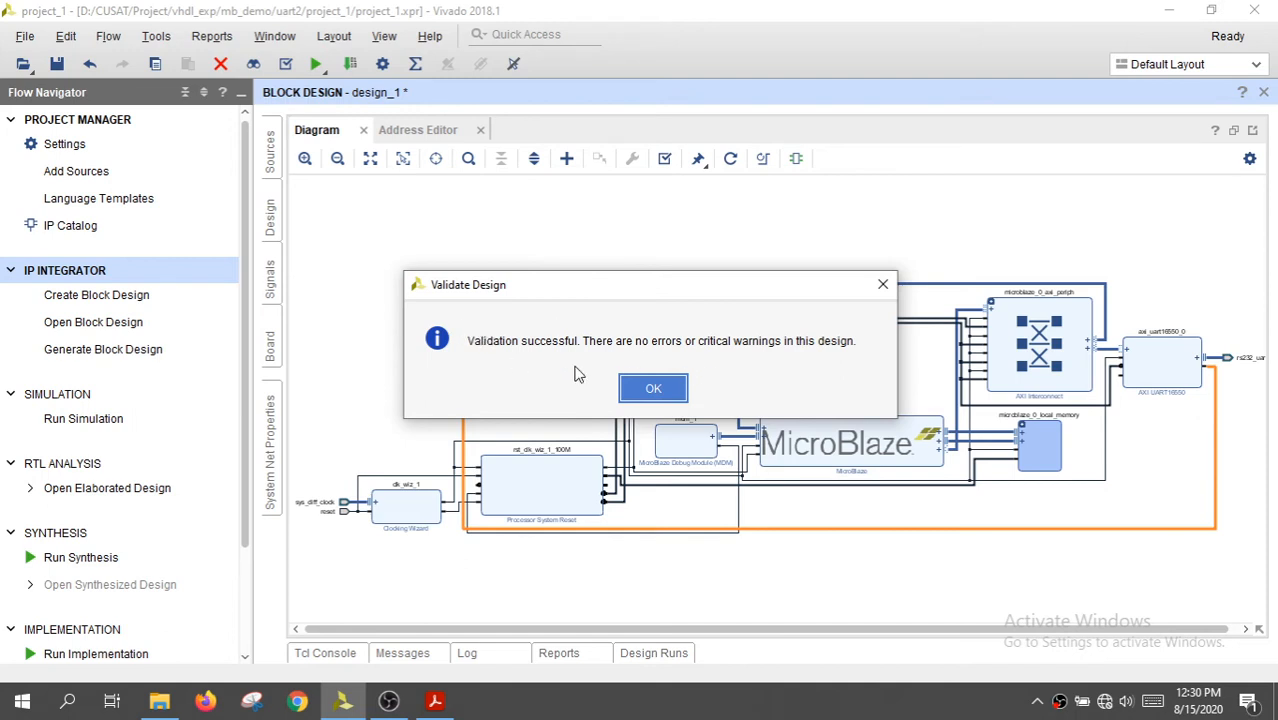
pyautogui.click(655, 391)
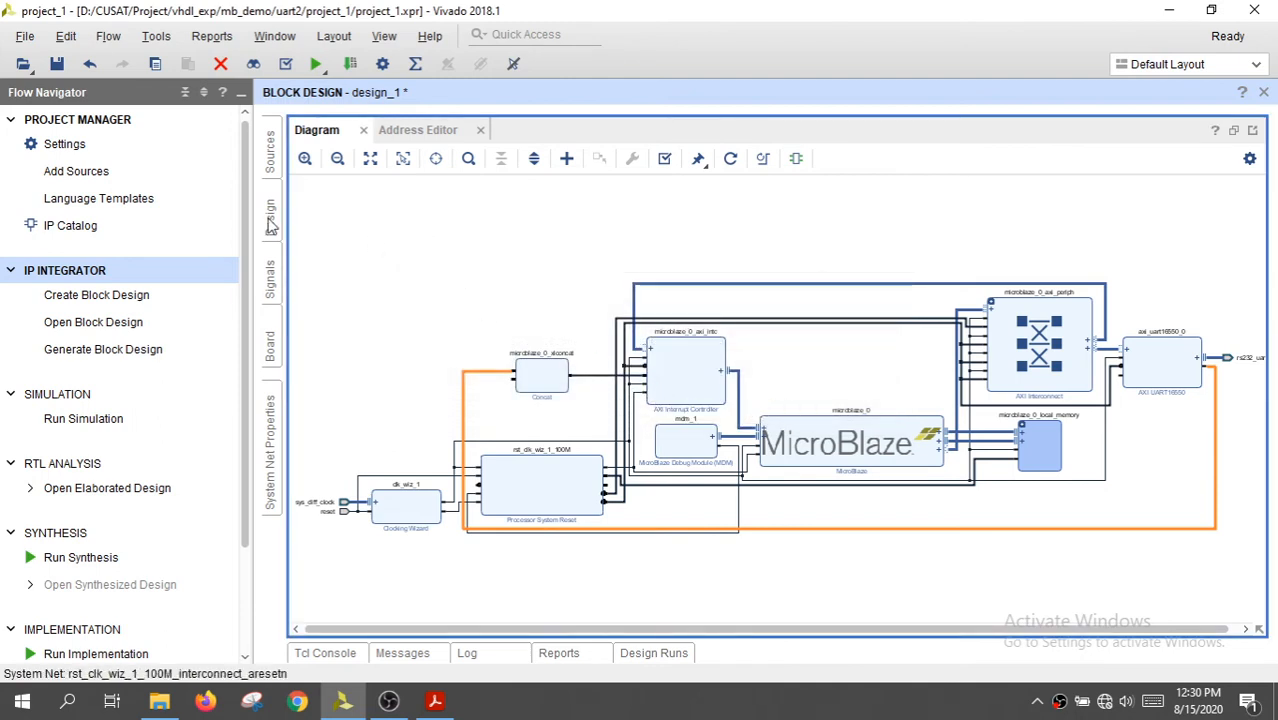
pyautogui.click(58, 64)
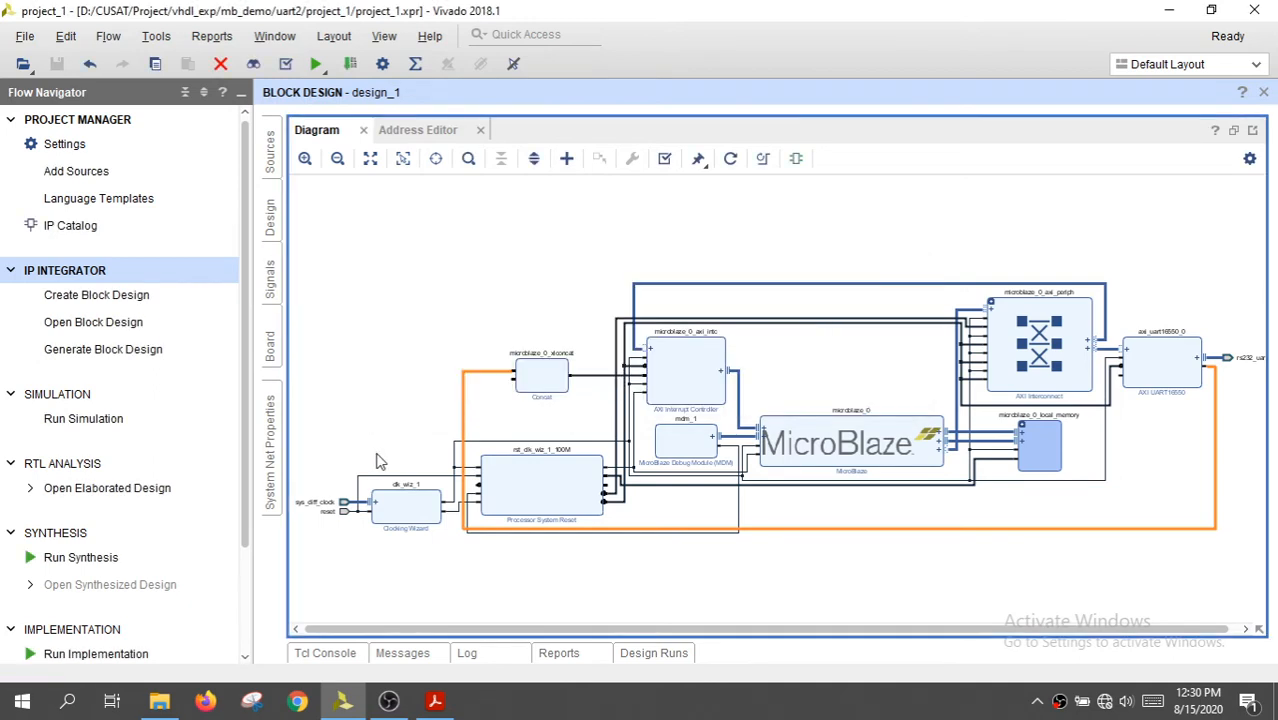
# Create an HDL wrapper for design_1, letting Vivado manage and auto-update it, and close the source file properties
pyautogui.click(1233, 130)
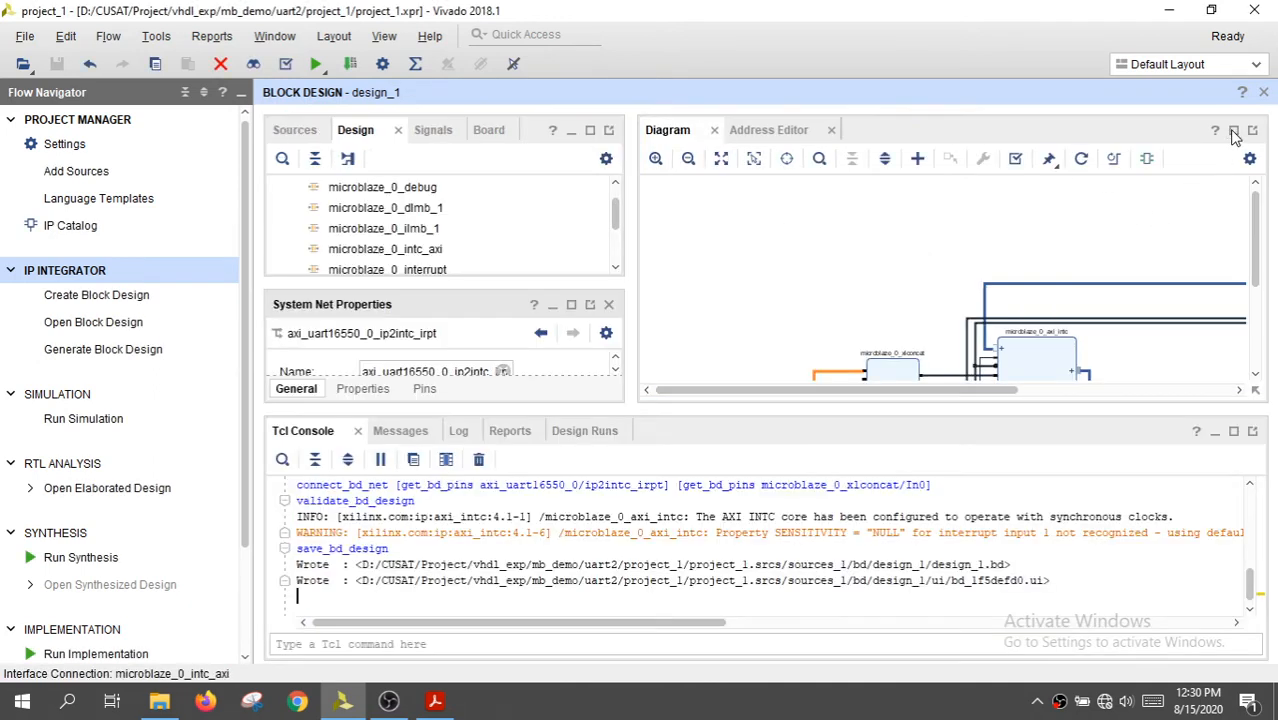
pyautogui.click(721, 158)
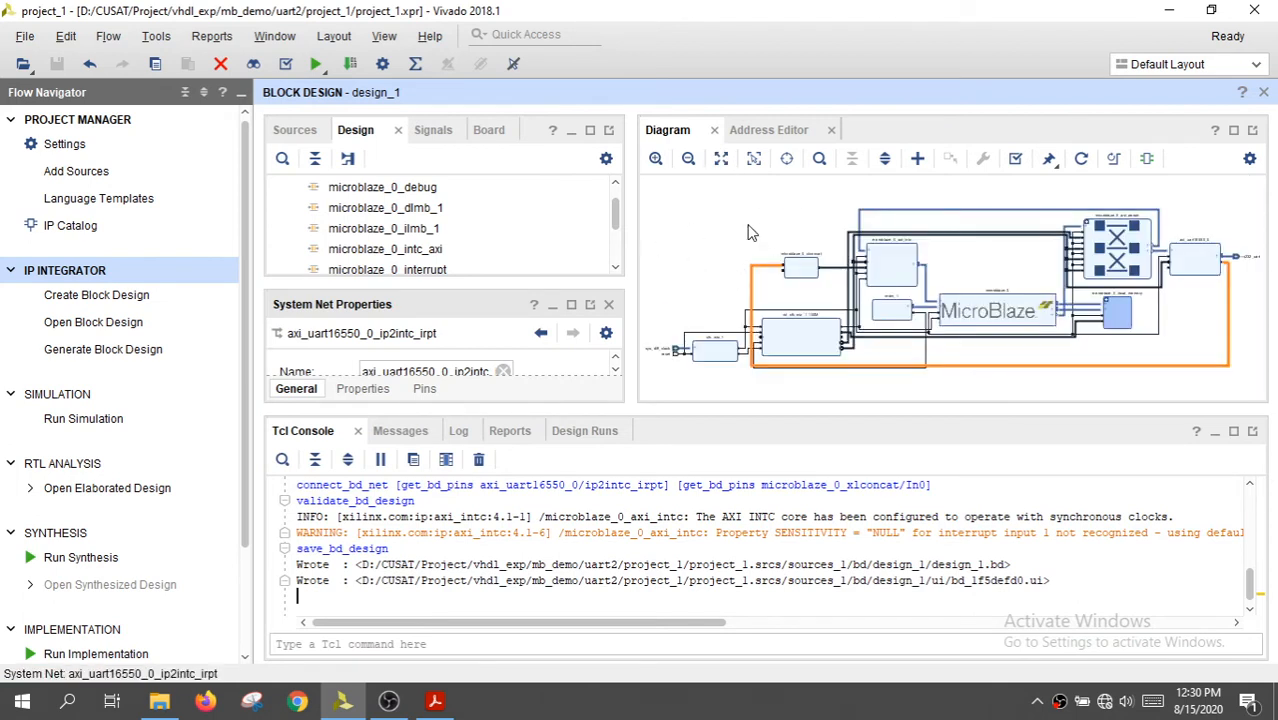
pyautogui.click(296, 131)
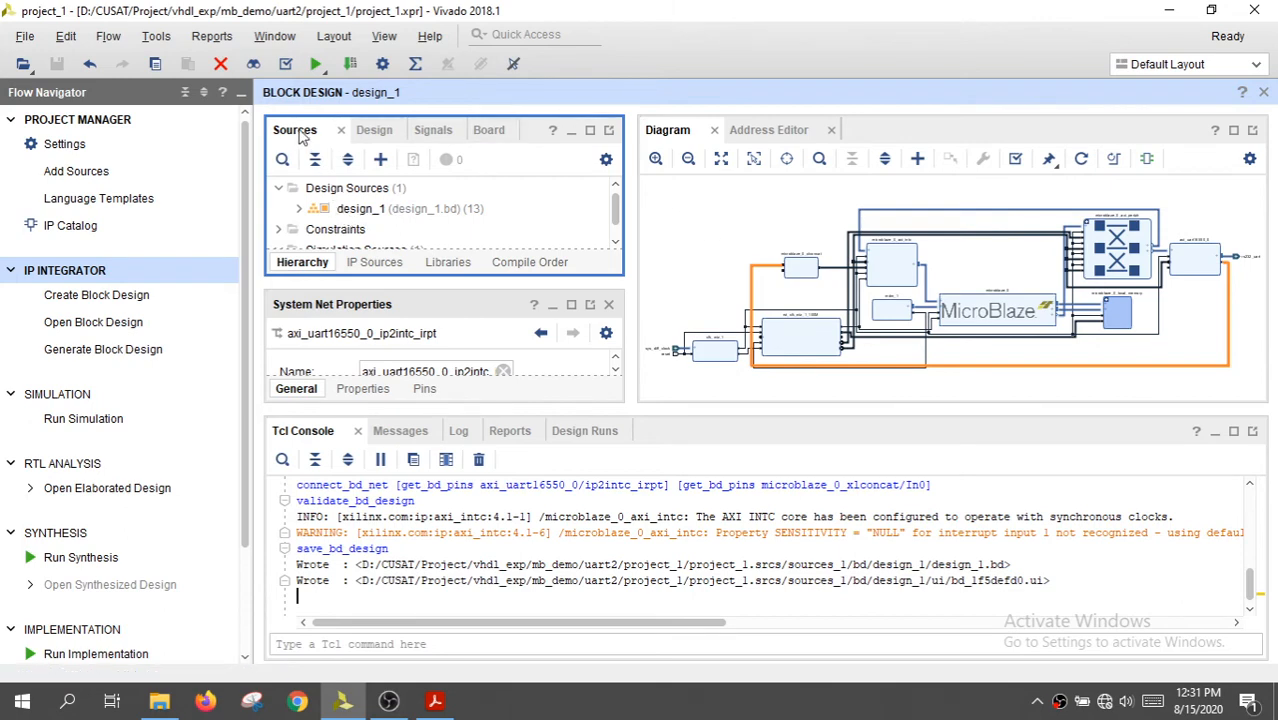
pyautogui.click(360, 212)
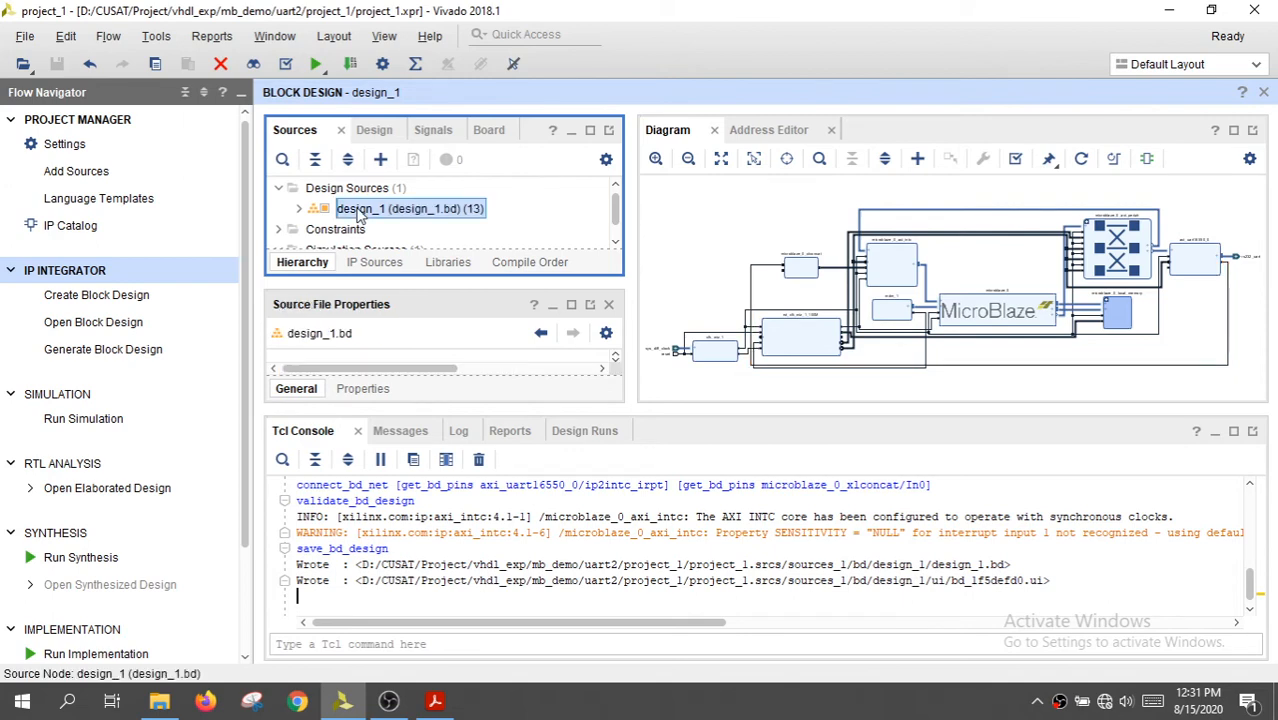
pyautogui.rightClick(360, 214)
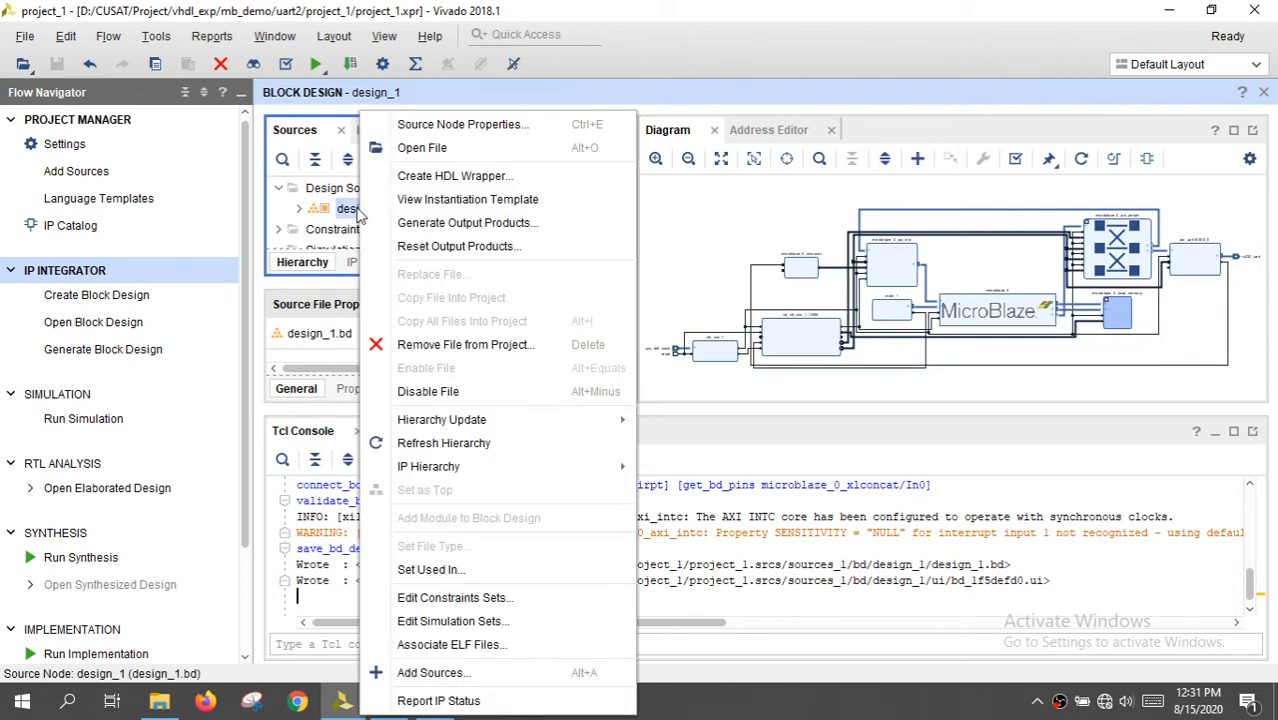
pyautogui.click(474, 178)
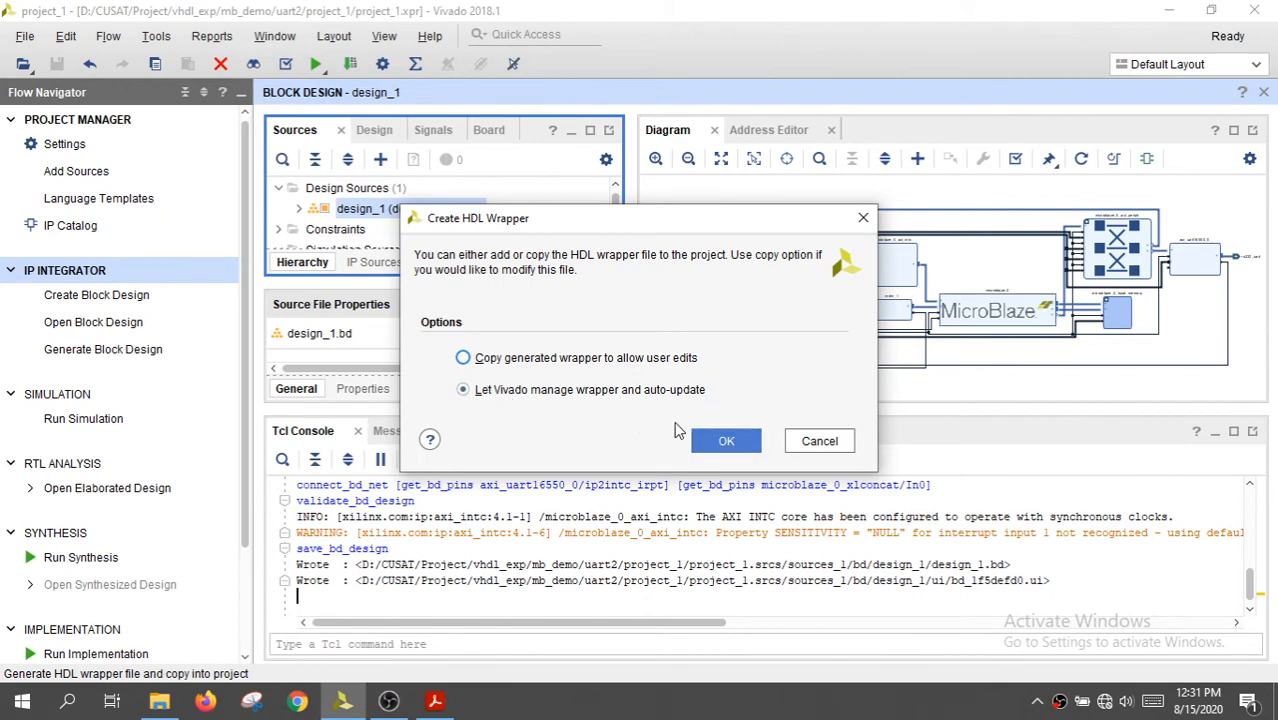
pyautogui.click(724, 443)
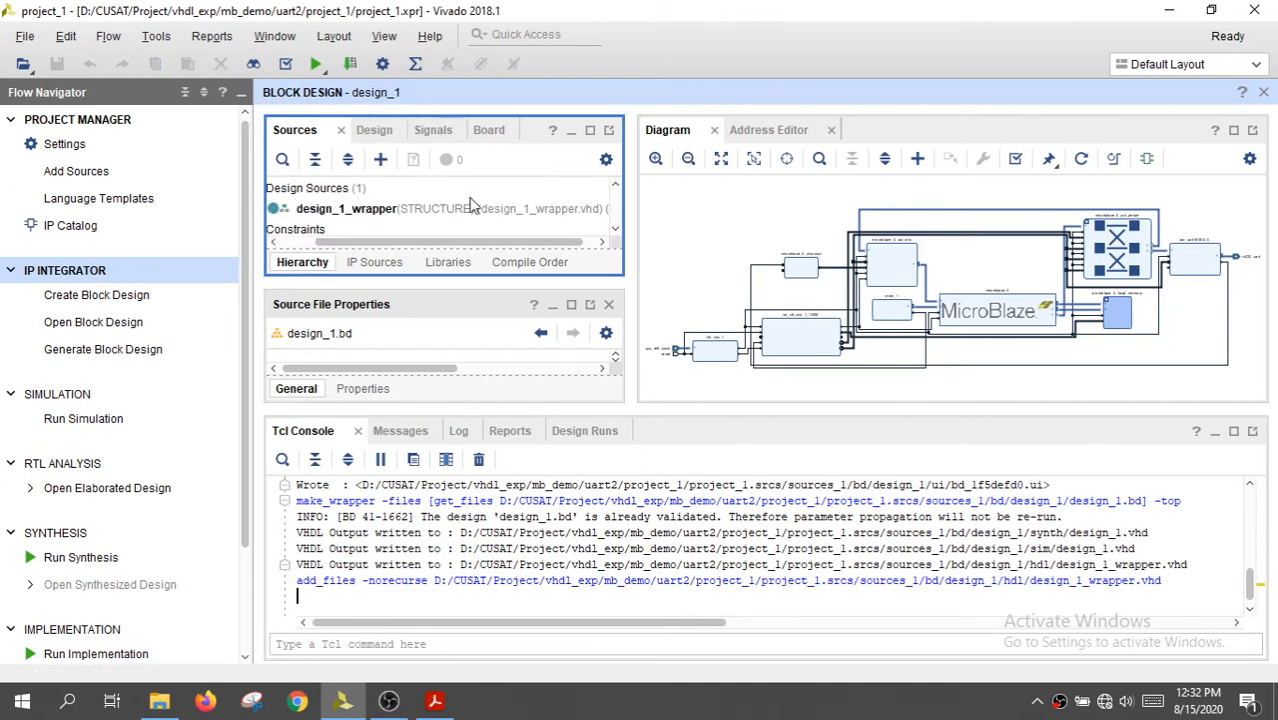
pyautogui.click(609, 305)
pyautogui.moveTo(378, 368); pyautogui.dragTo(344, 370)
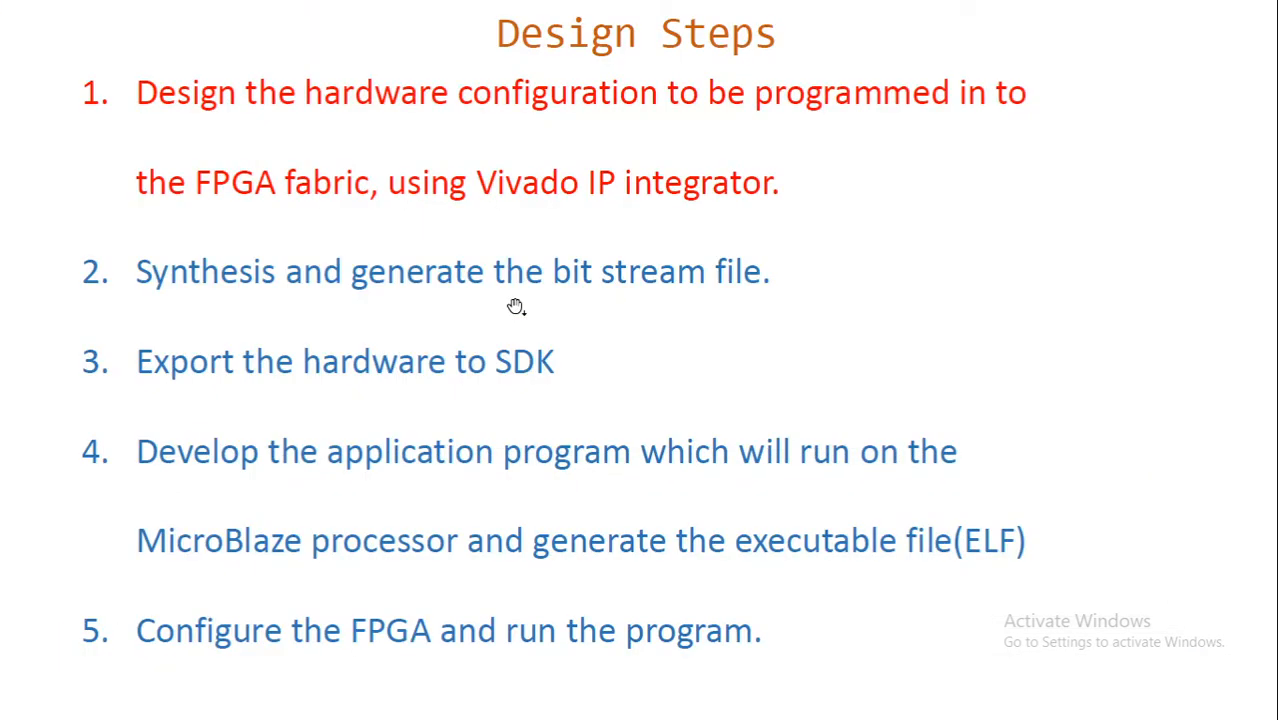
pyautogui.click(516, 307)
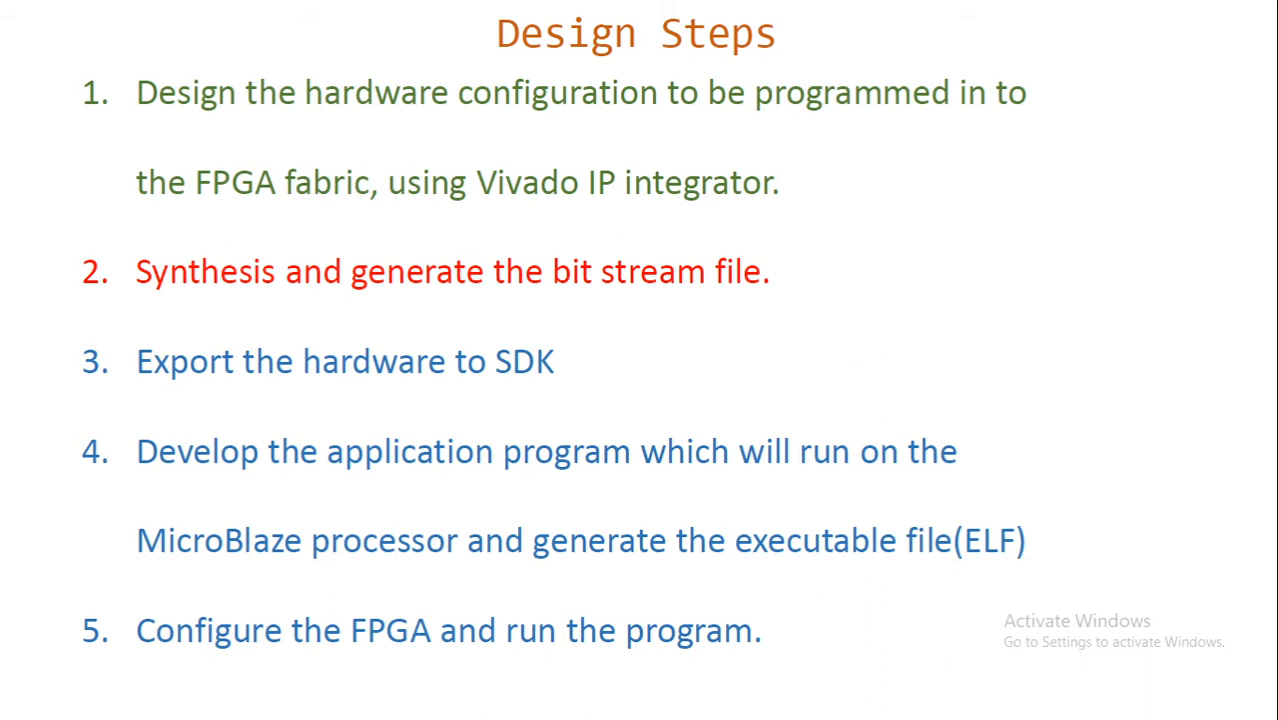
pyautogui.hotkey('alt', 'Tab')
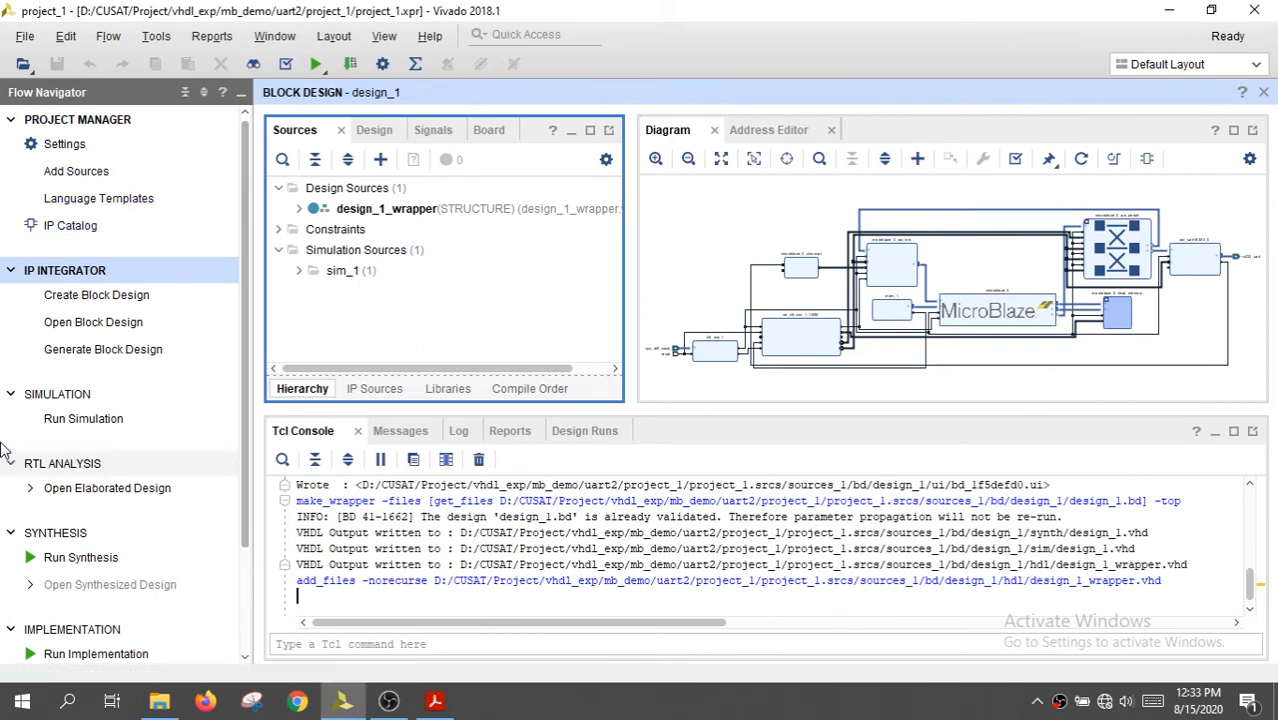
# Generate the bitstream, launching the synthesis and implementation runs on the local host with 3 jobs
pyautogui.moveTo(246, 431); pyautogui.dragTo(255, 552)
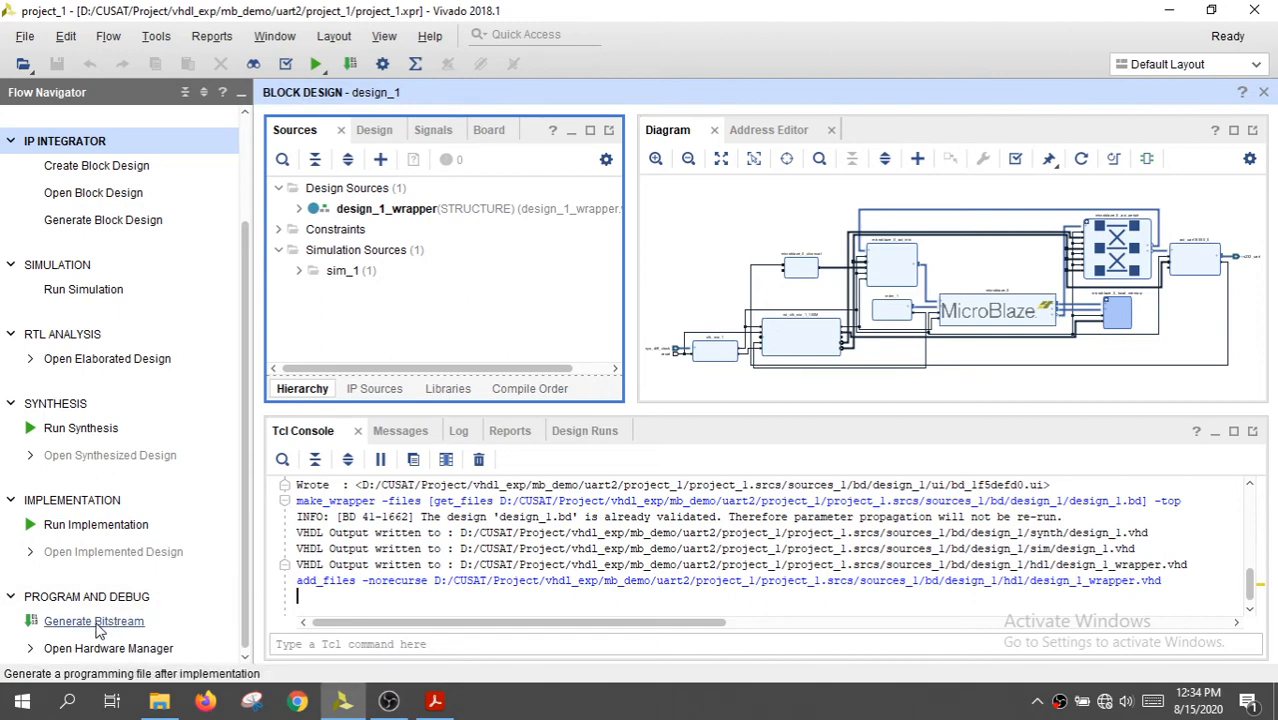
pyautogui.click(94, 621)
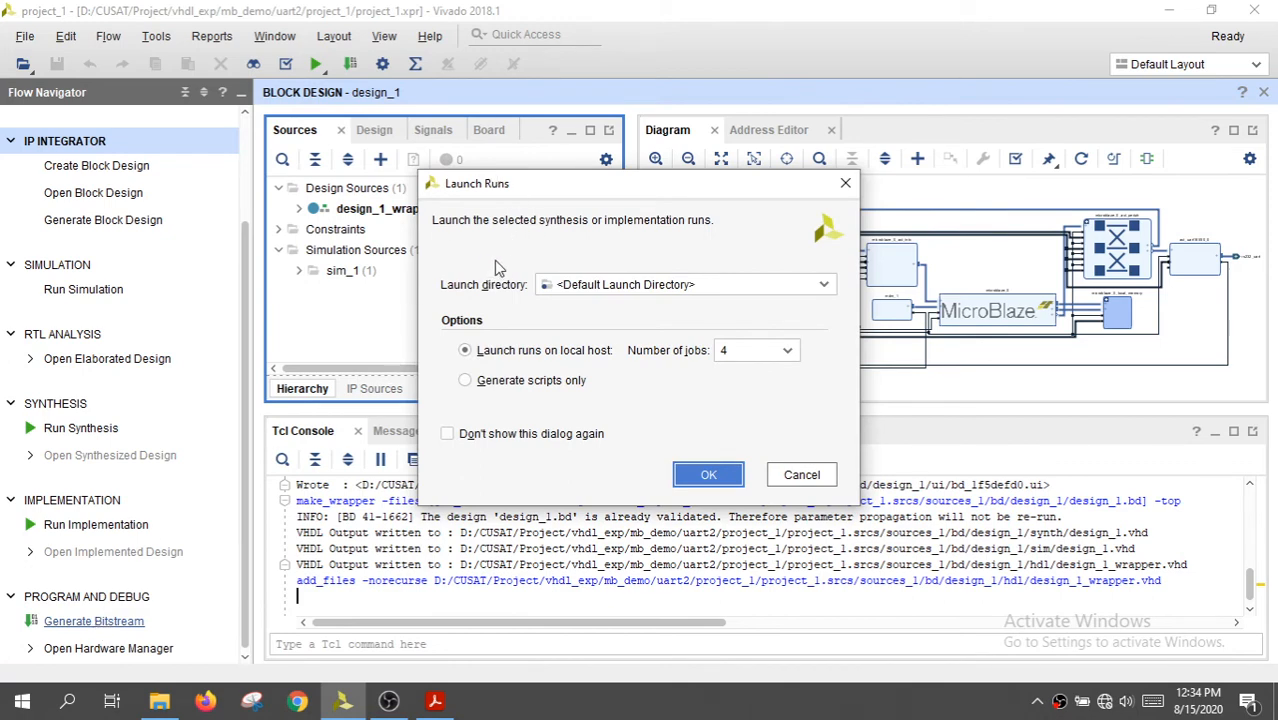
pyautogui.click(753, 358)
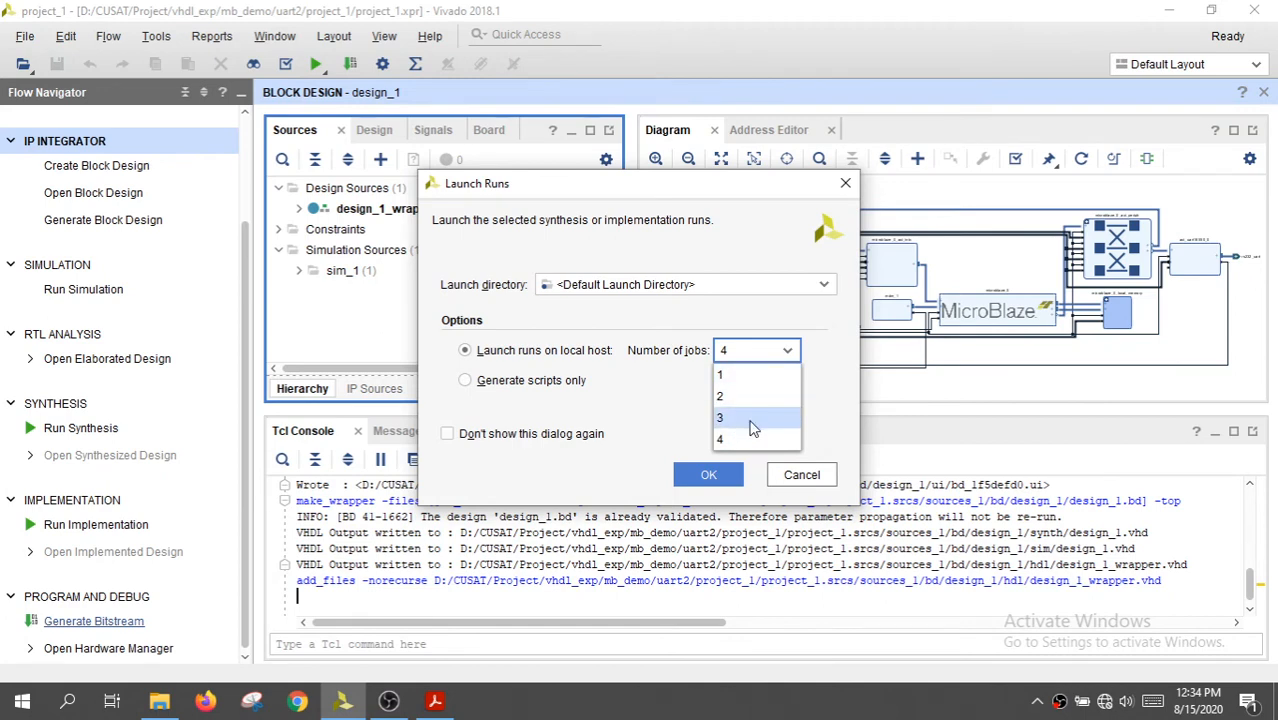
pyautogui.click(673, 427)
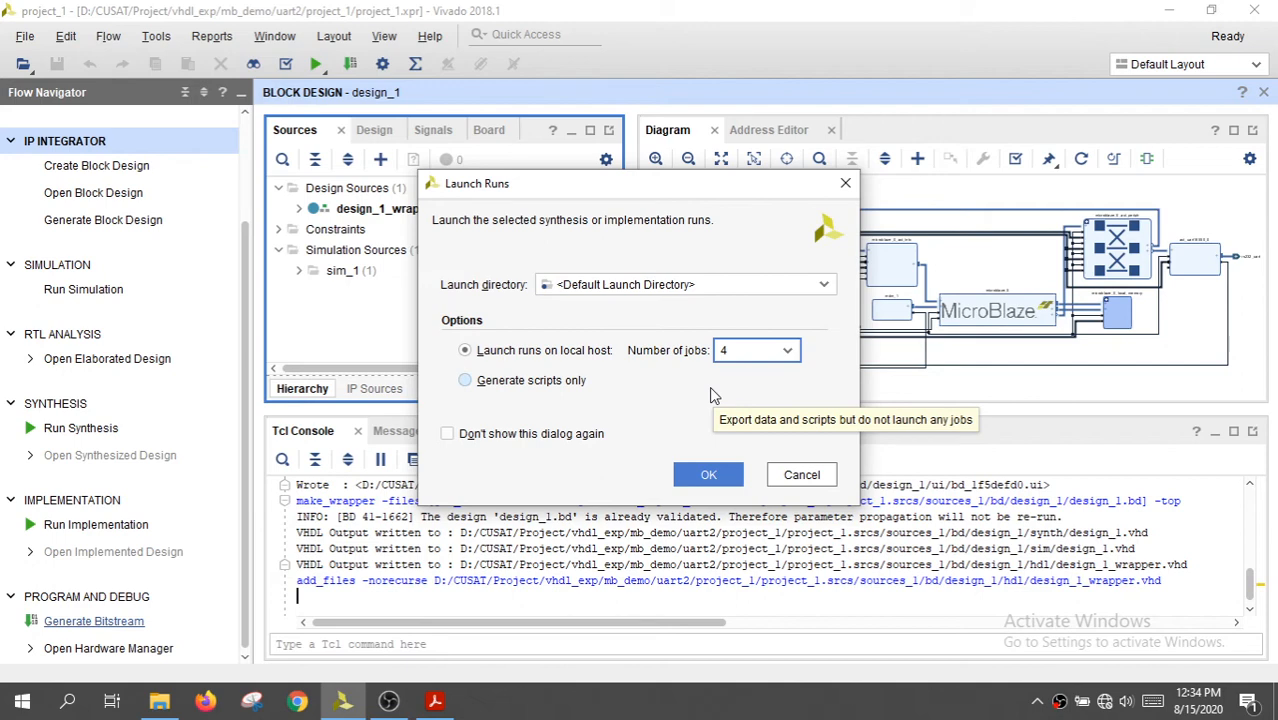
pyautogui.click(754, 358)
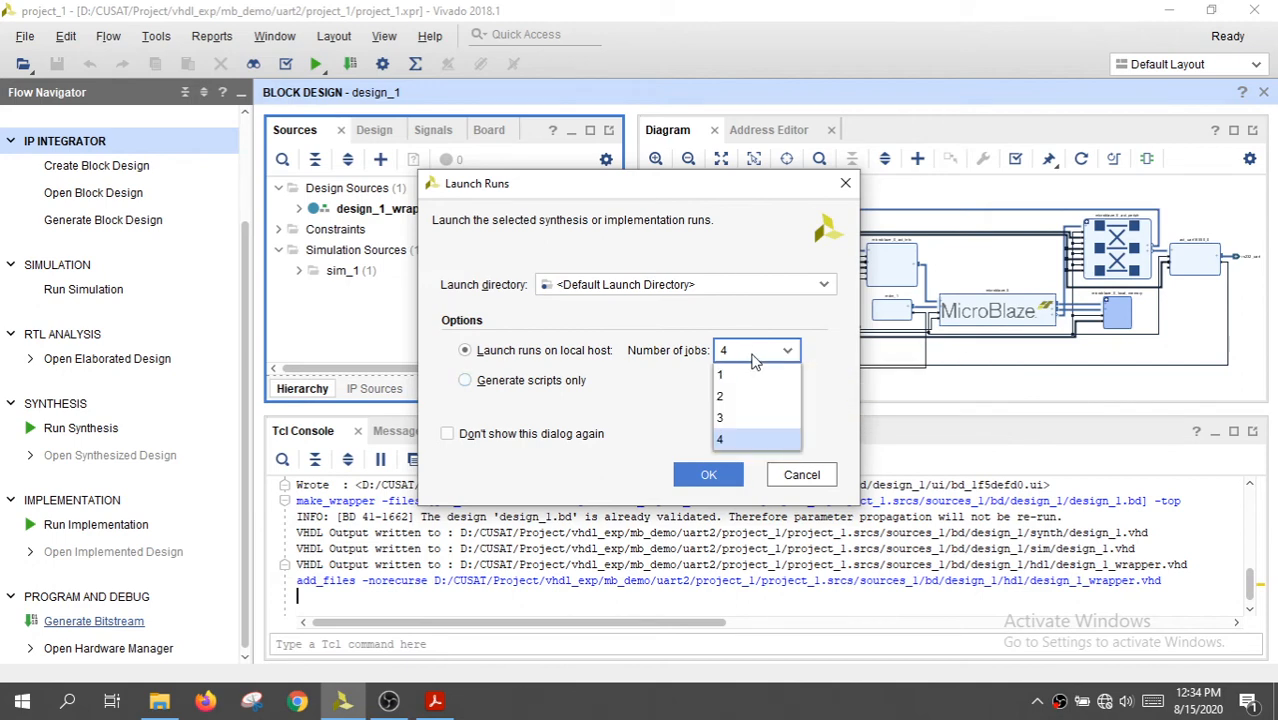
pyautogui.click(660, 425)
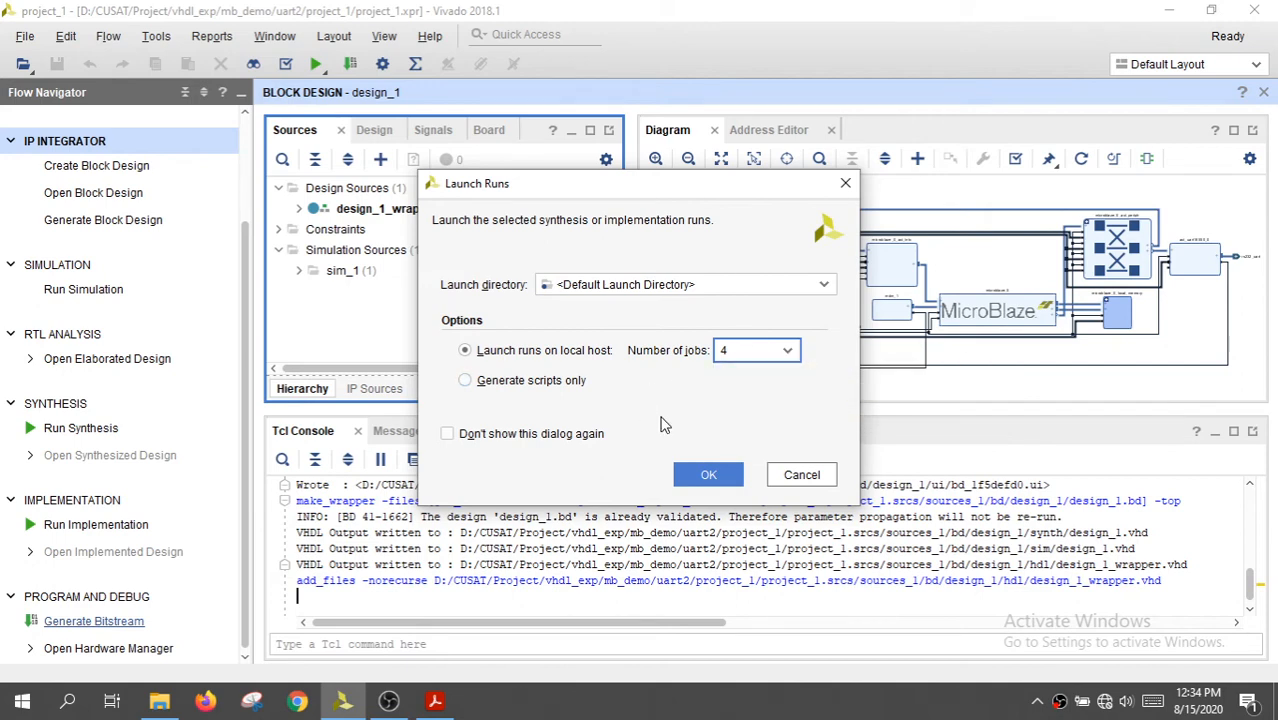
pyautogui.click(759, 358)
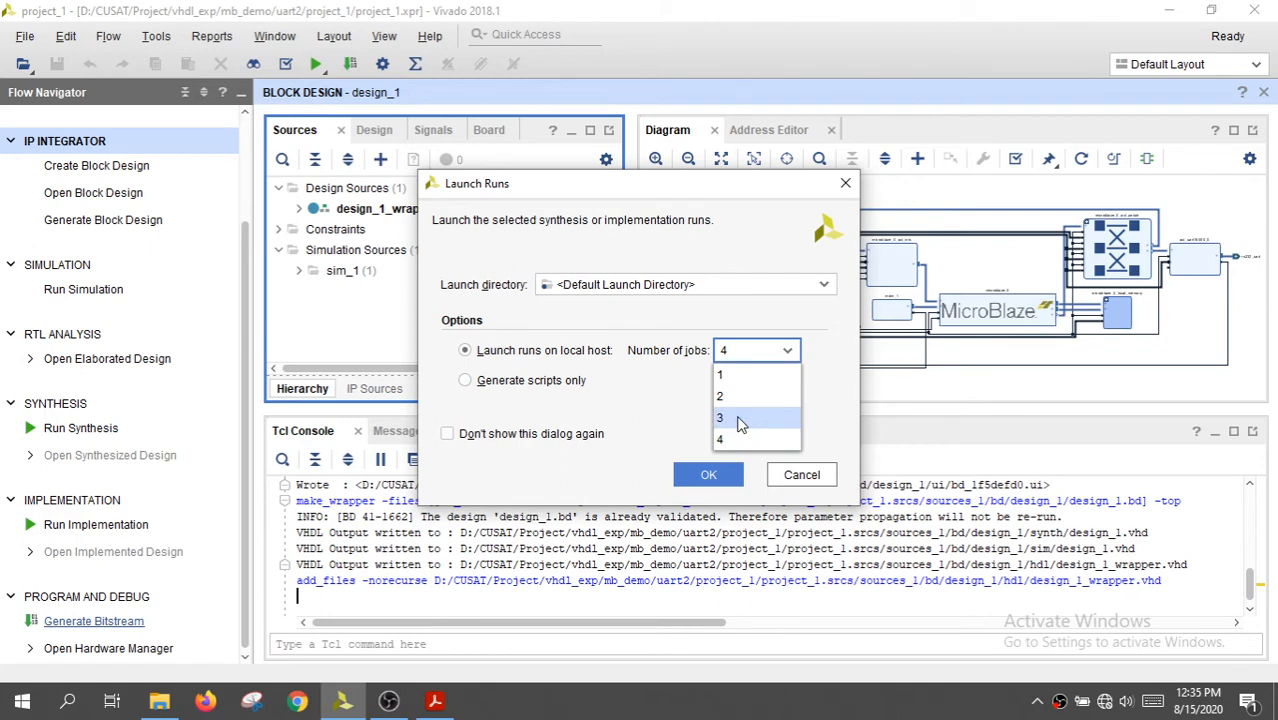
pyautogui.click(740, 418)
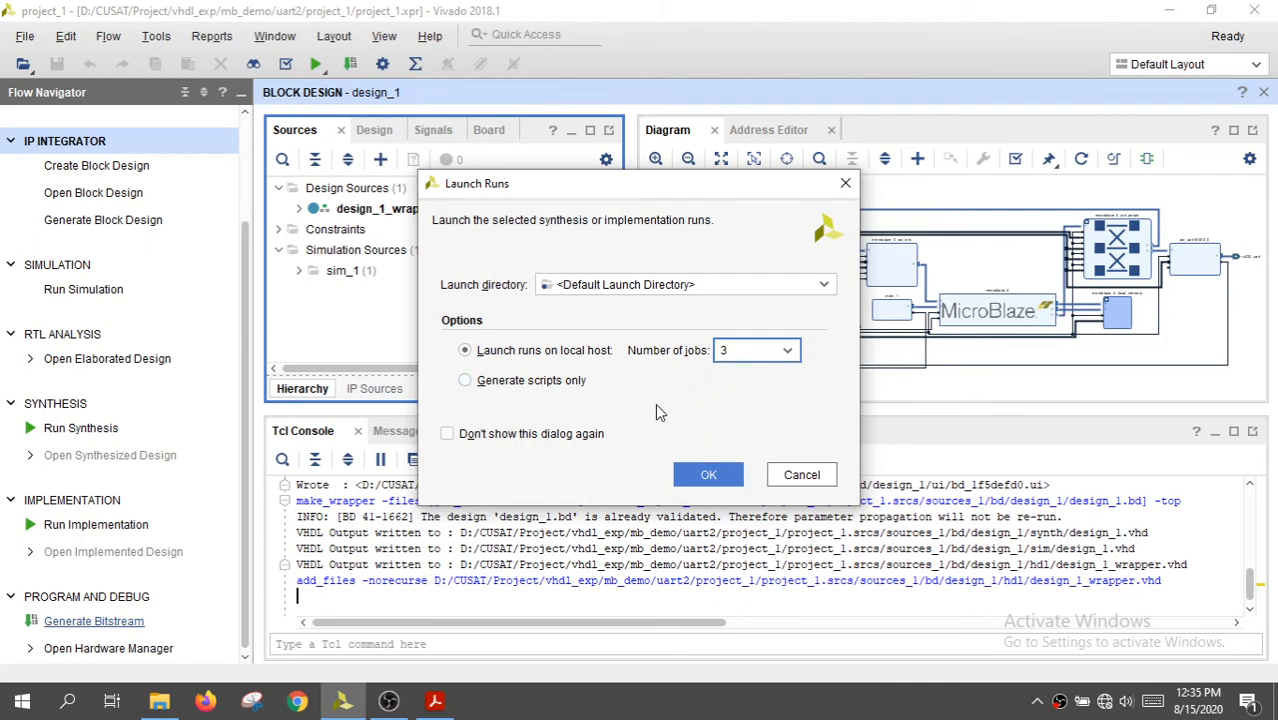
pyautogui.click(704, 476)
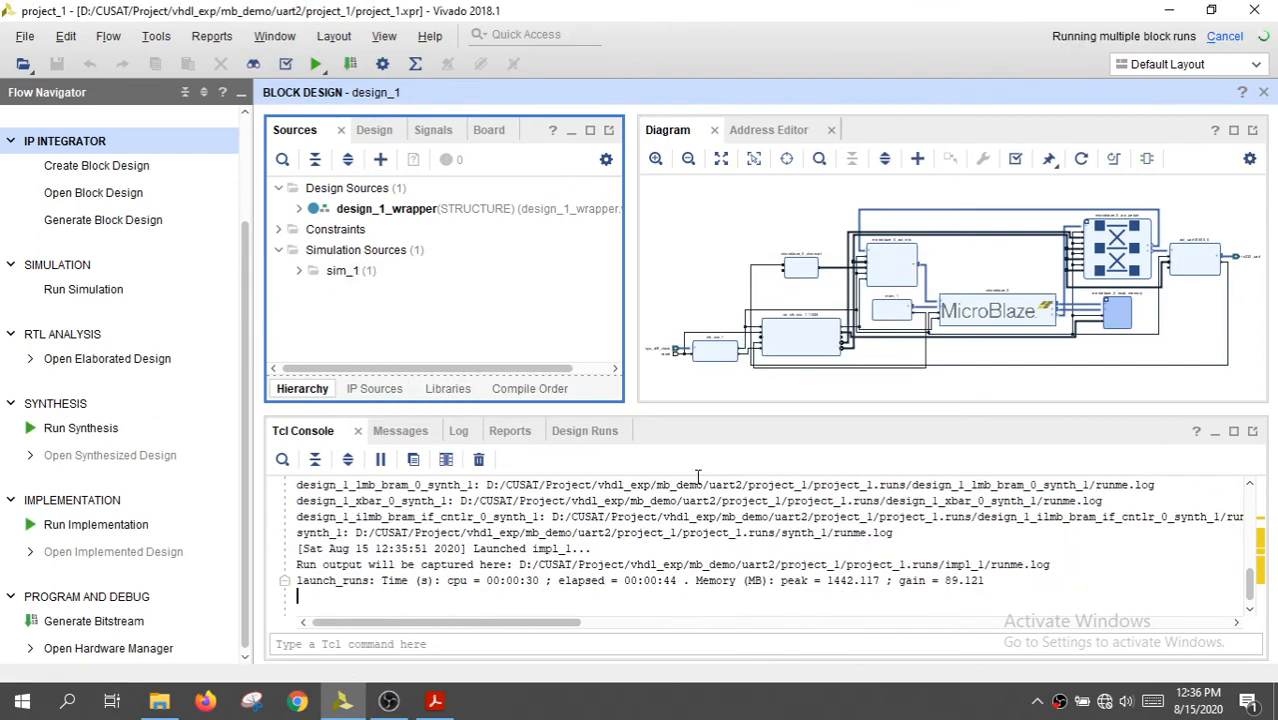
# Examine the design runs, including the out-of-context submodule runs of design_1, and dismiss the bitstream completion dialog
pyautogui.click(597, 436)
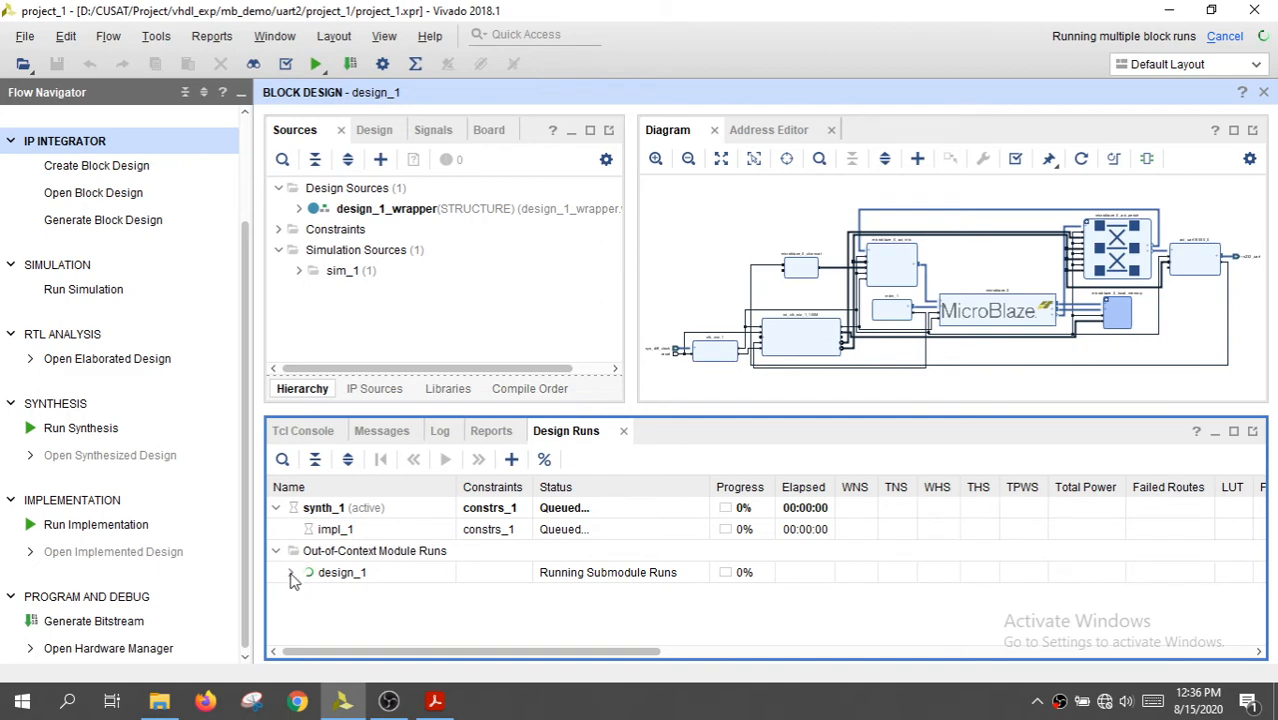
pyautogui.click(290, 573)
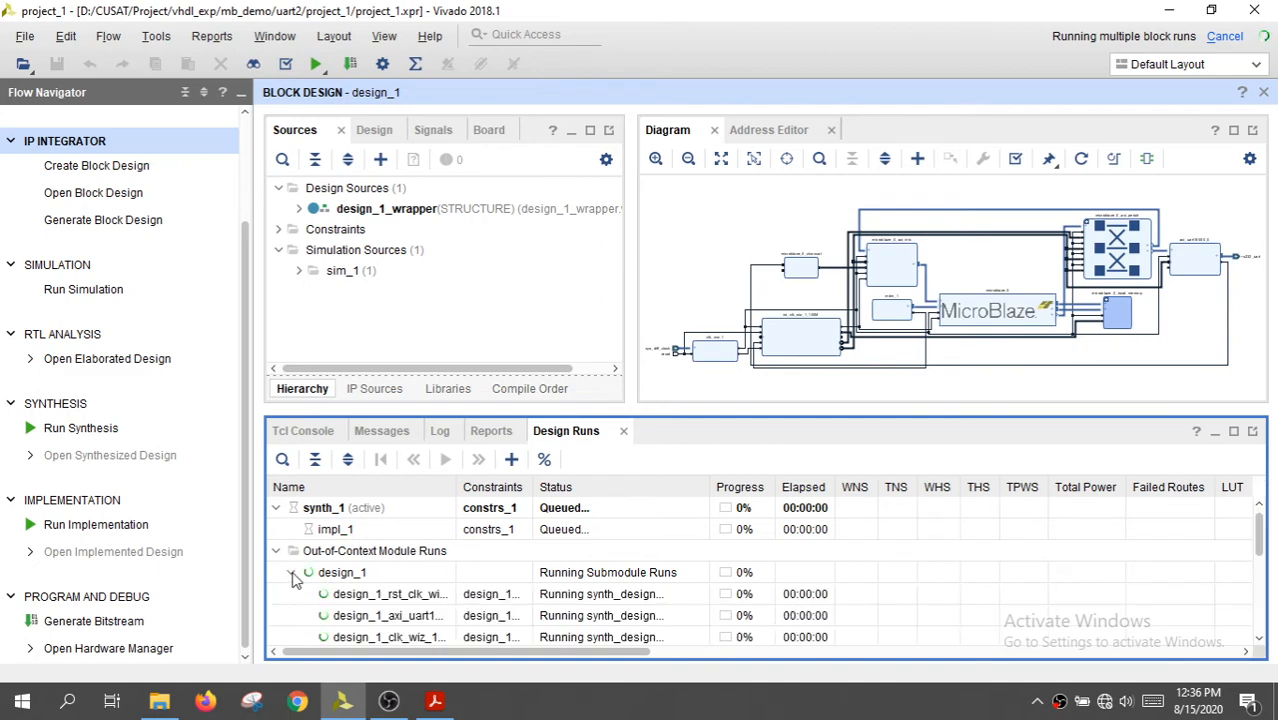
pyautogui.scroll(-1, 410, 556)
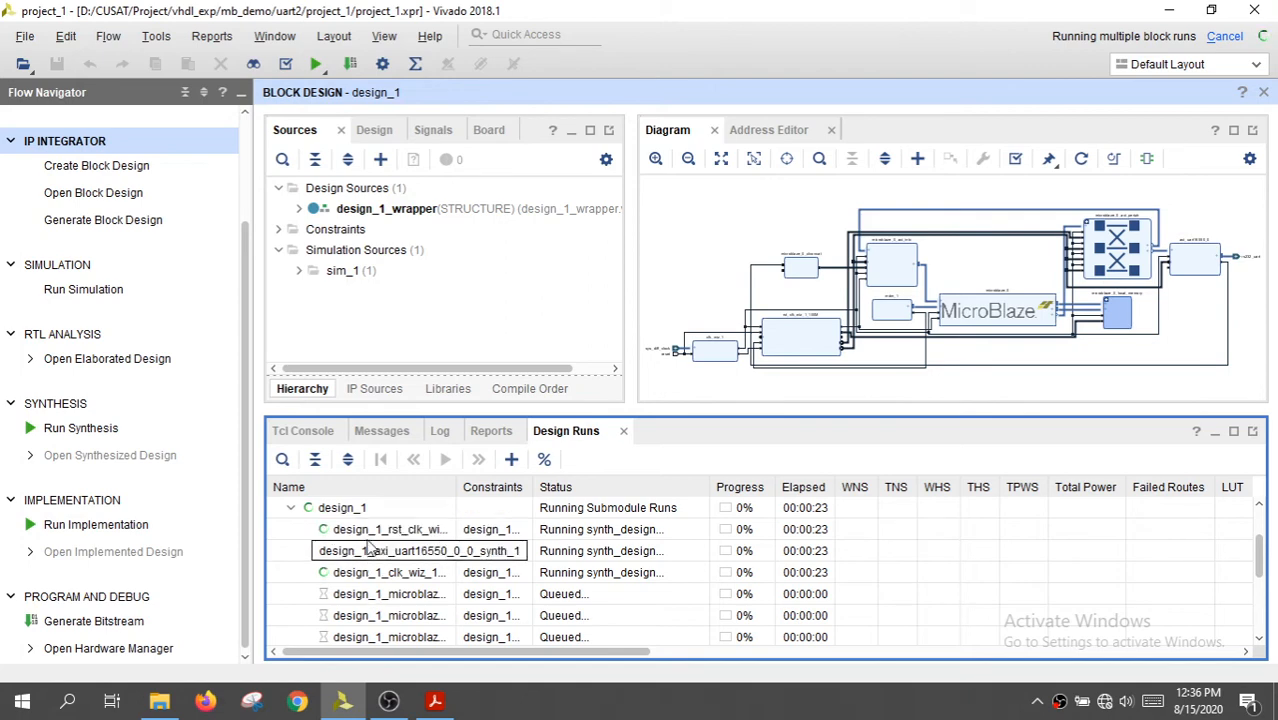
pyautogui.scroll(-3, 420, 563)
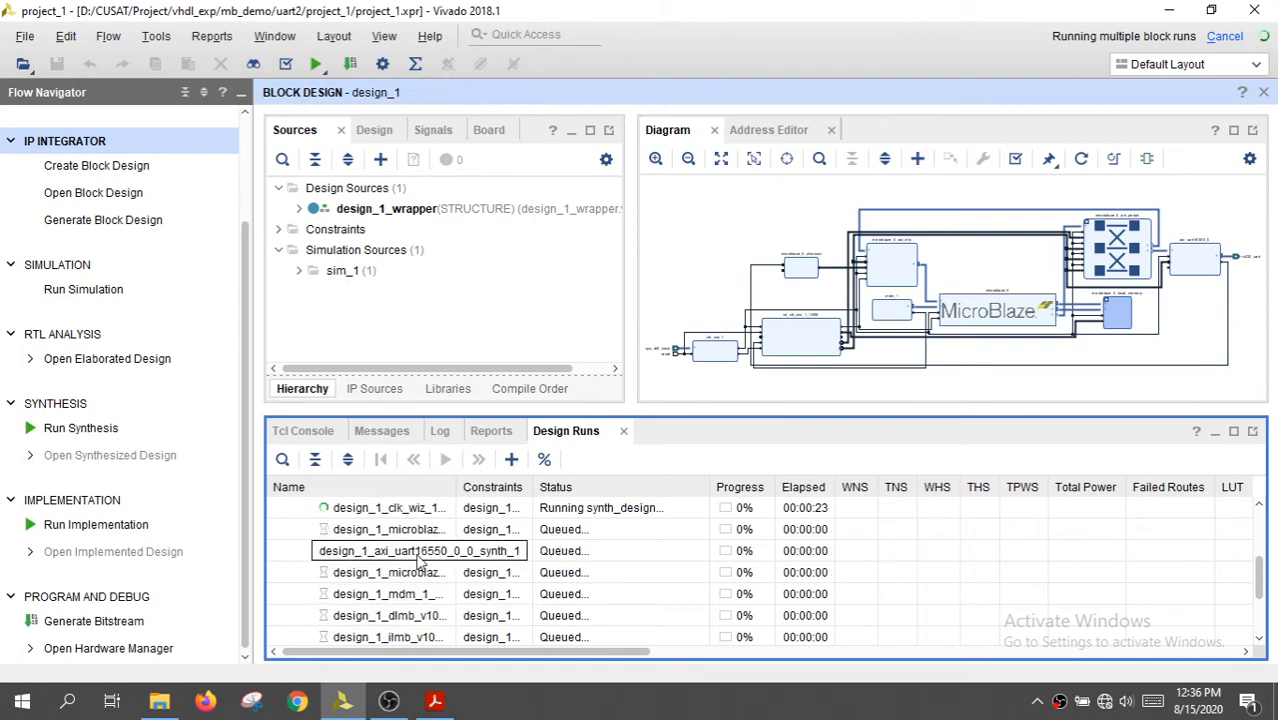
pyautogui.scroll(-4, 420, 563)
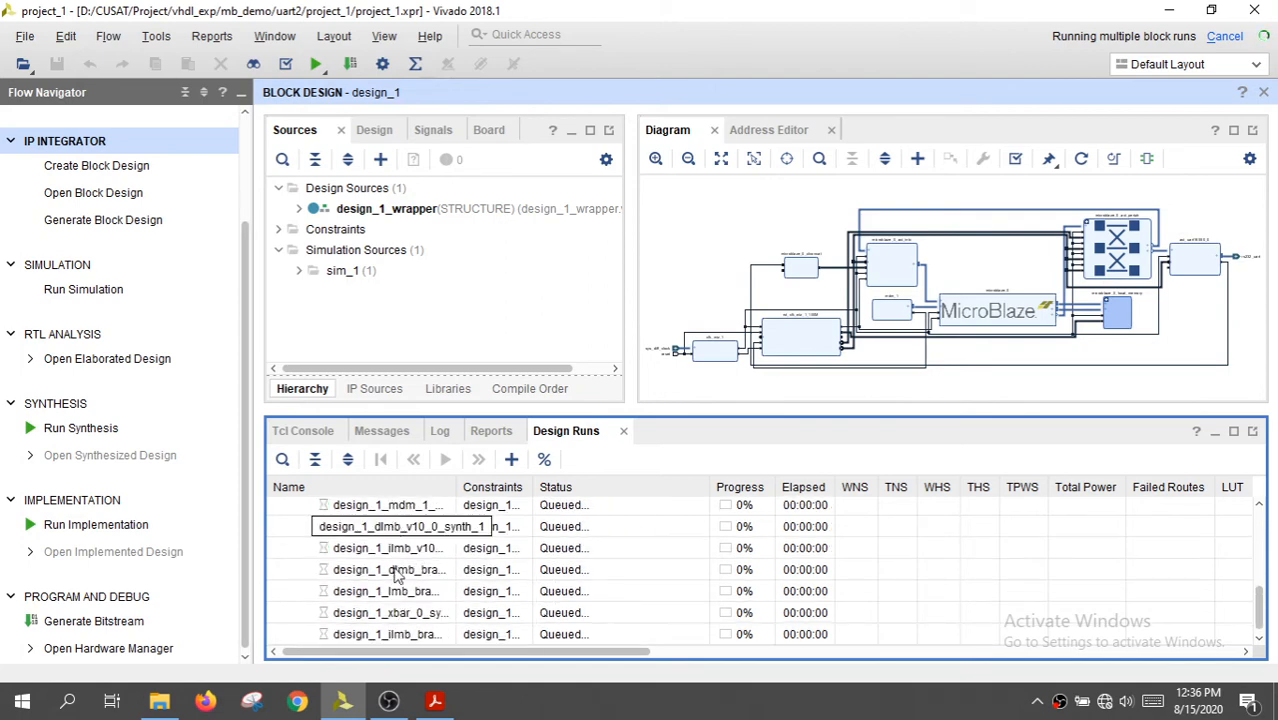
pyautogui.scroll(10, 400, 578)
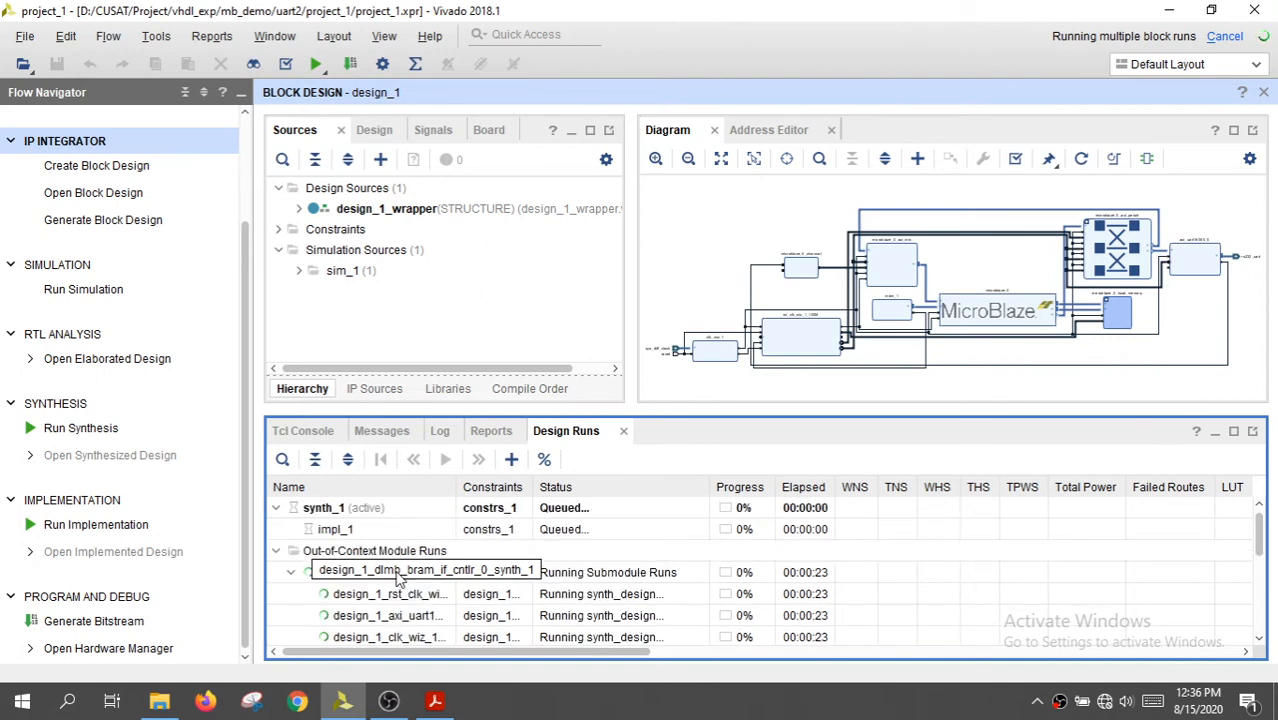
pyautogui.scroll(-3, 400, 578)
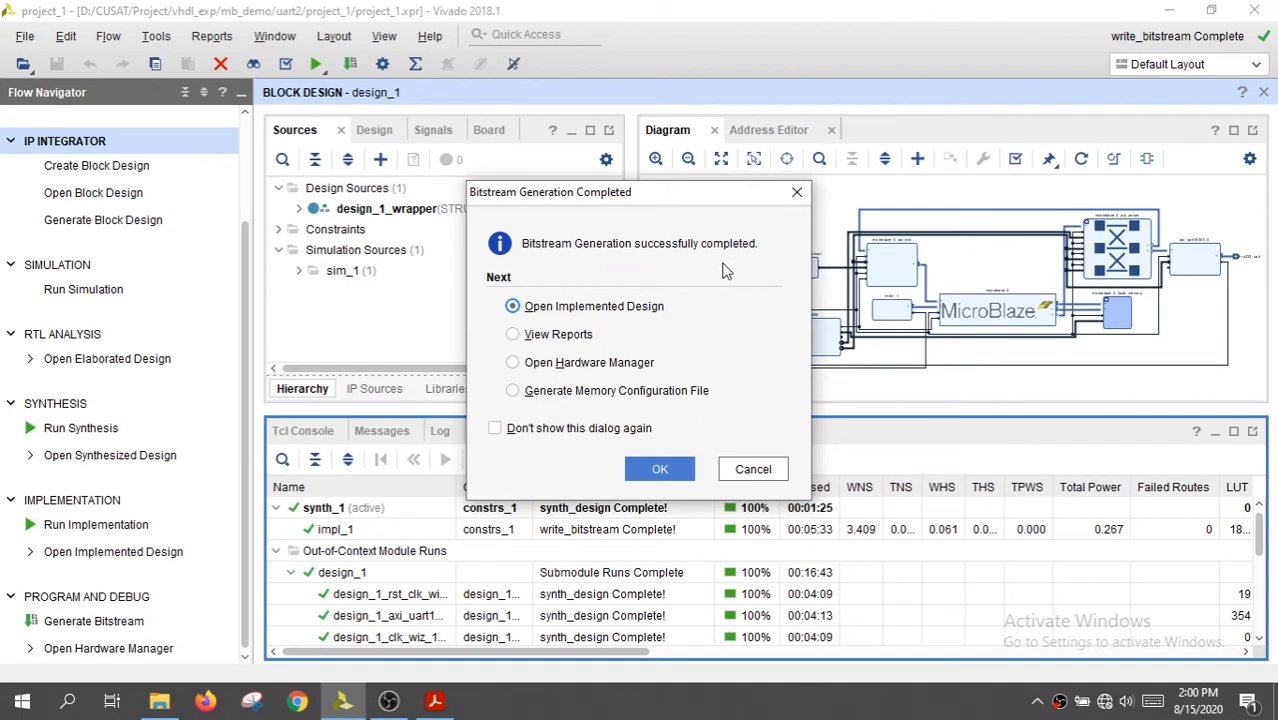
pyautogui.click(750, 468)
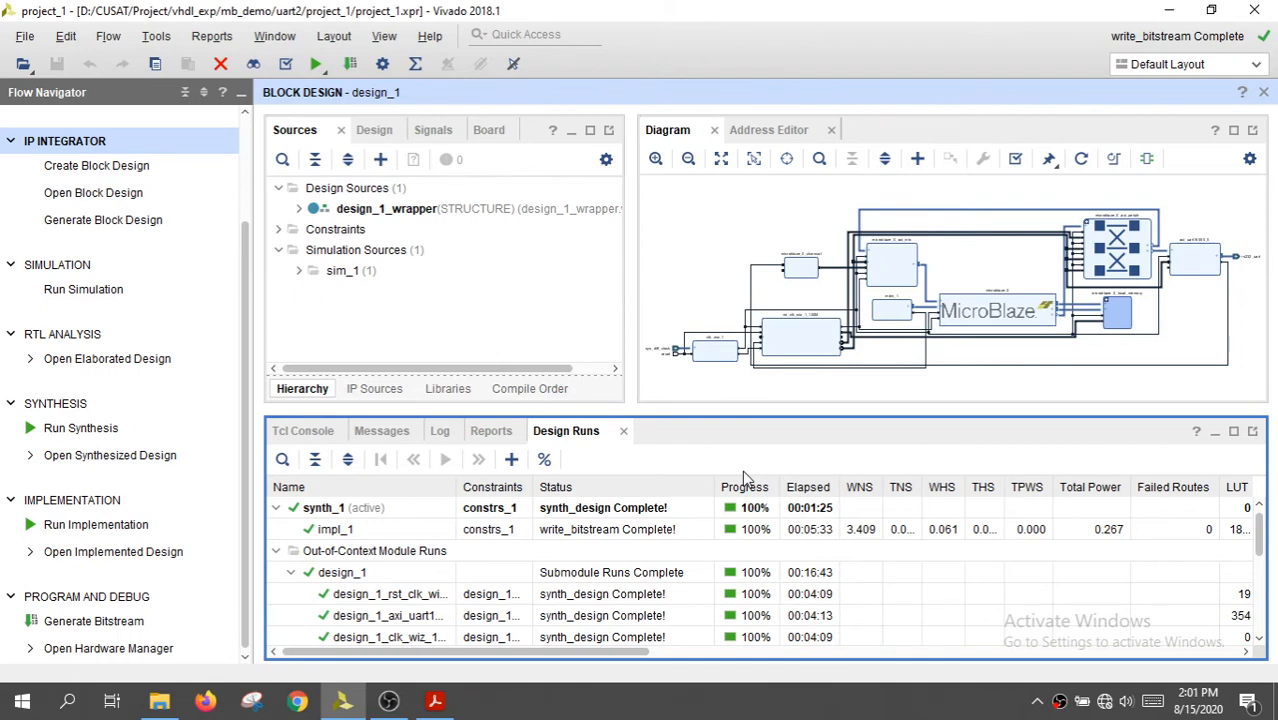
pyautogui.hotkey('alt', 'Tab')
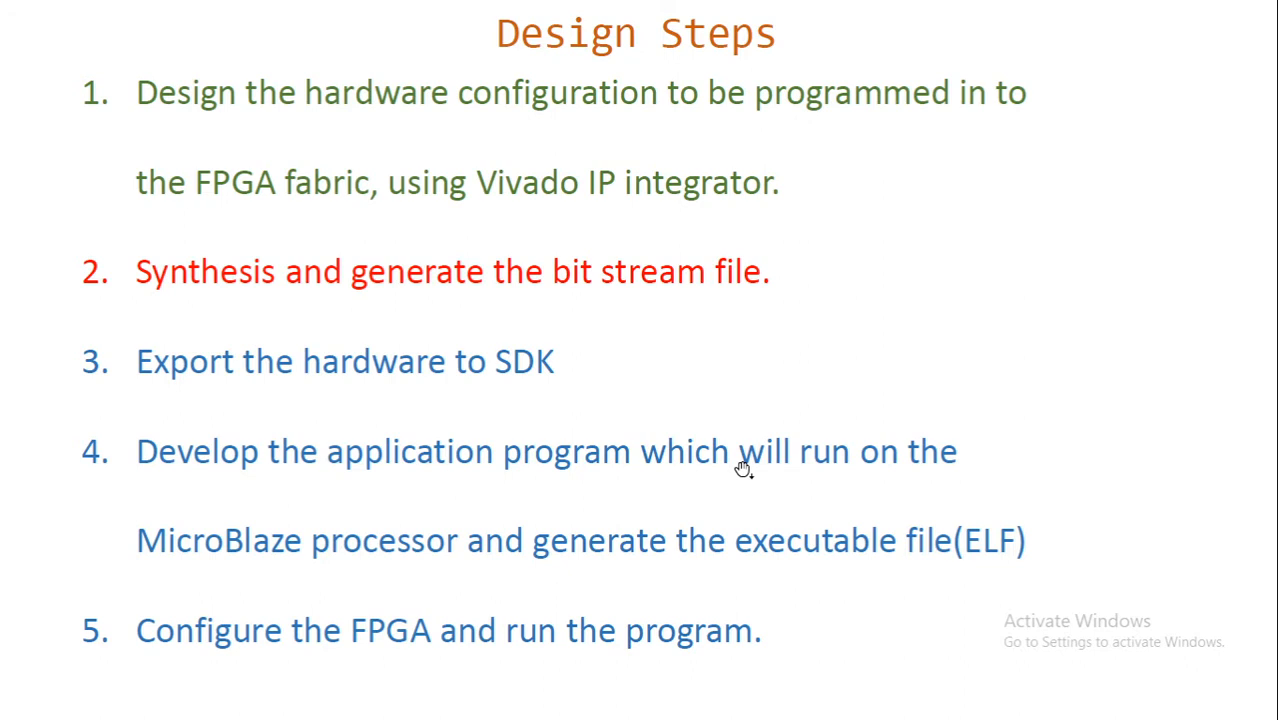
pyautogui.click(742, 467)
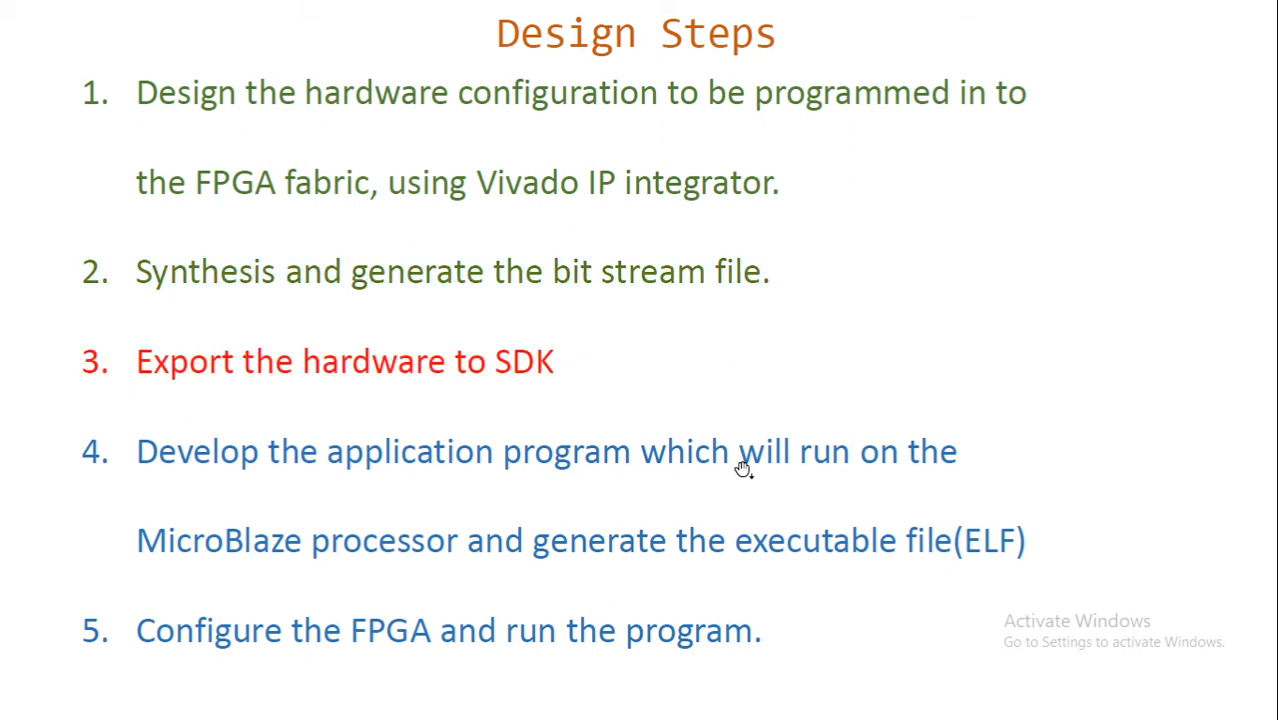
pyautogui.hotkey('alt', 'Tab')
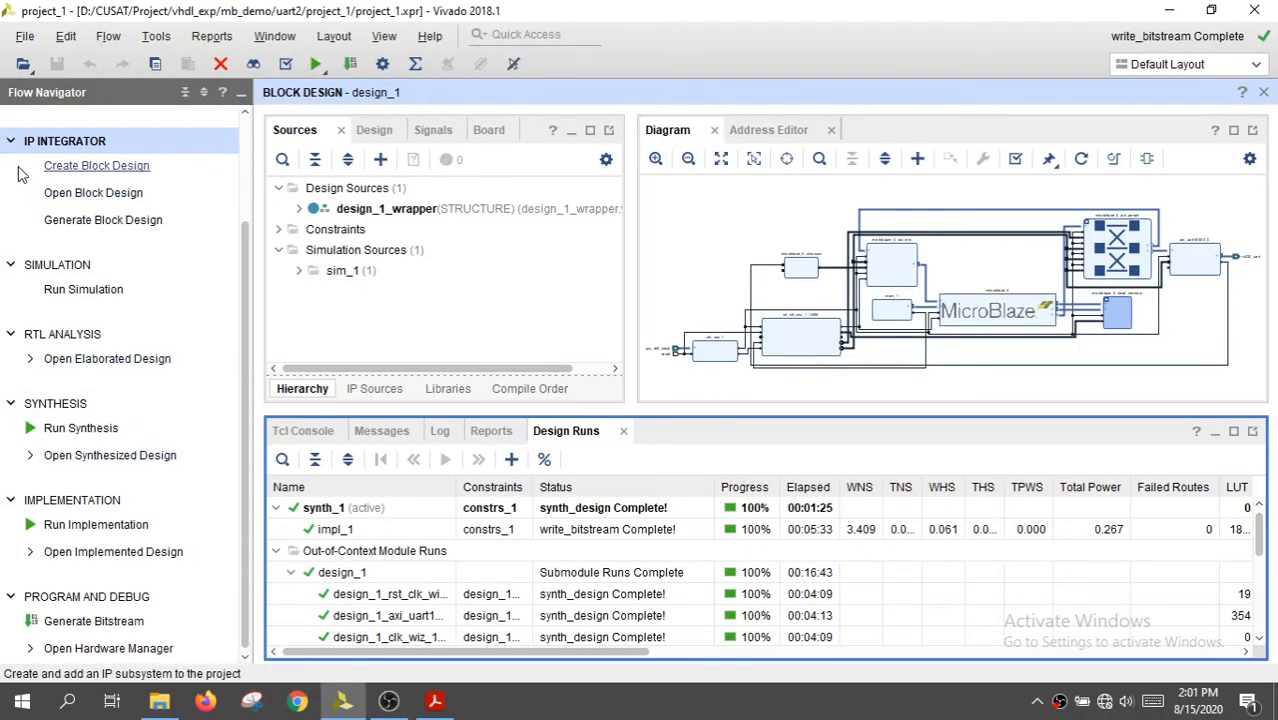
# Export the hardware platform local to the project with the bitstream included
pyautogui.click(27, 36)
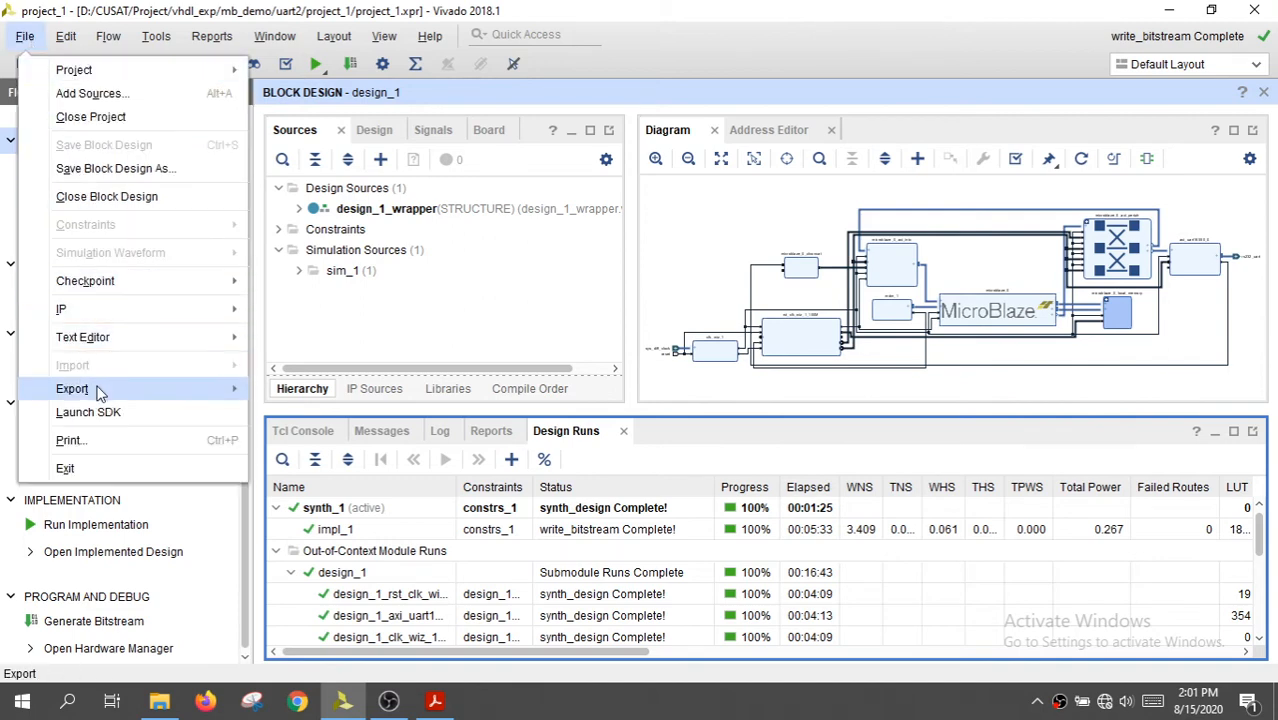
pyautogui.moveTo(100, 392)
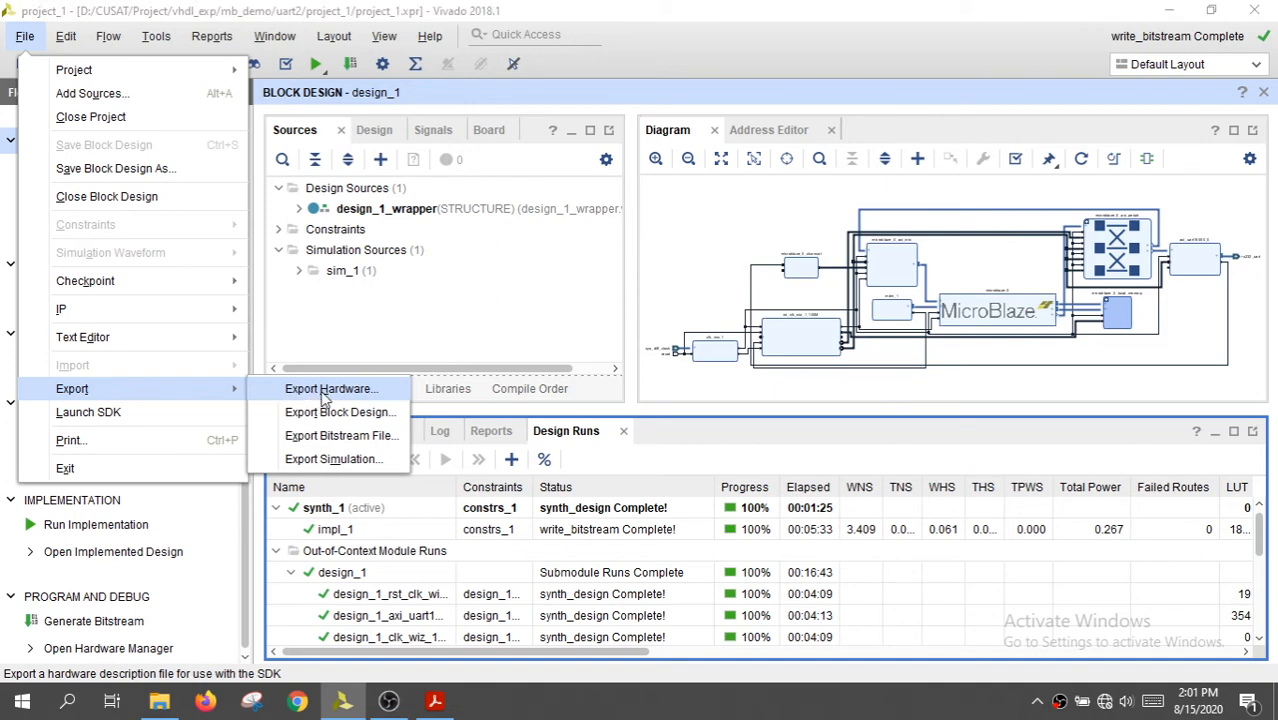
pyautogui.click(325, 390)
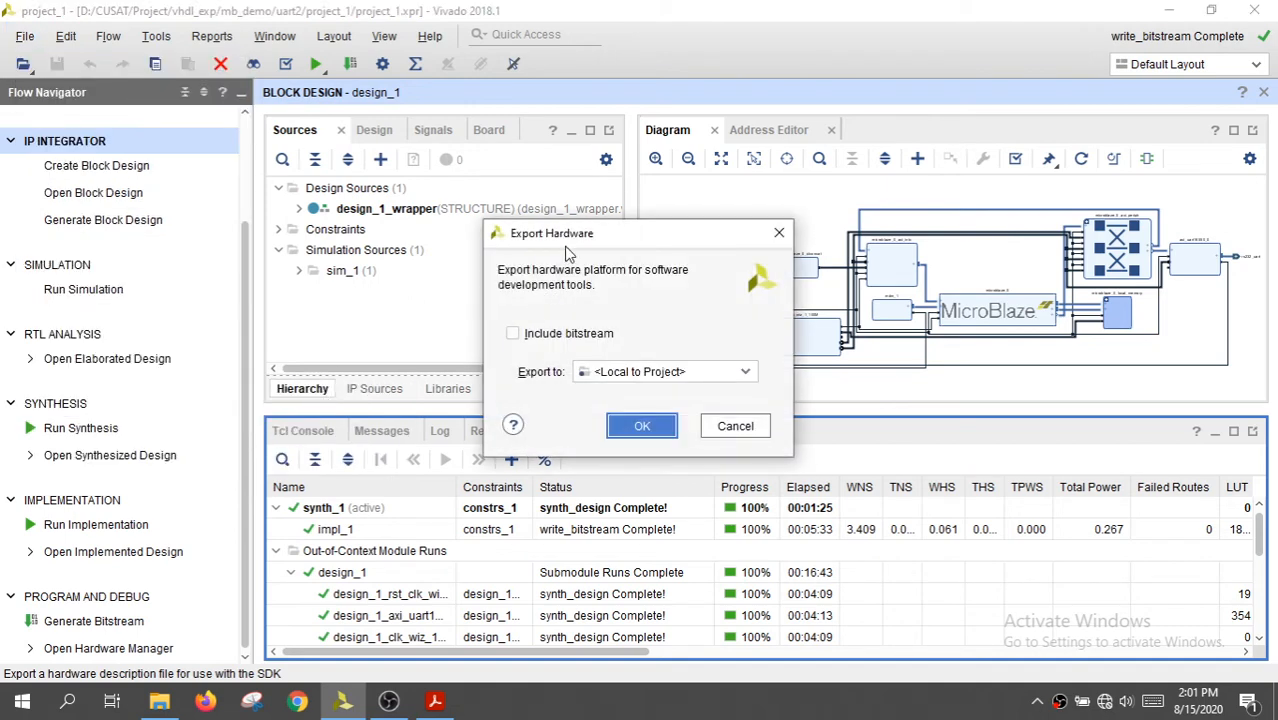
pyautogui.click(512, 334)
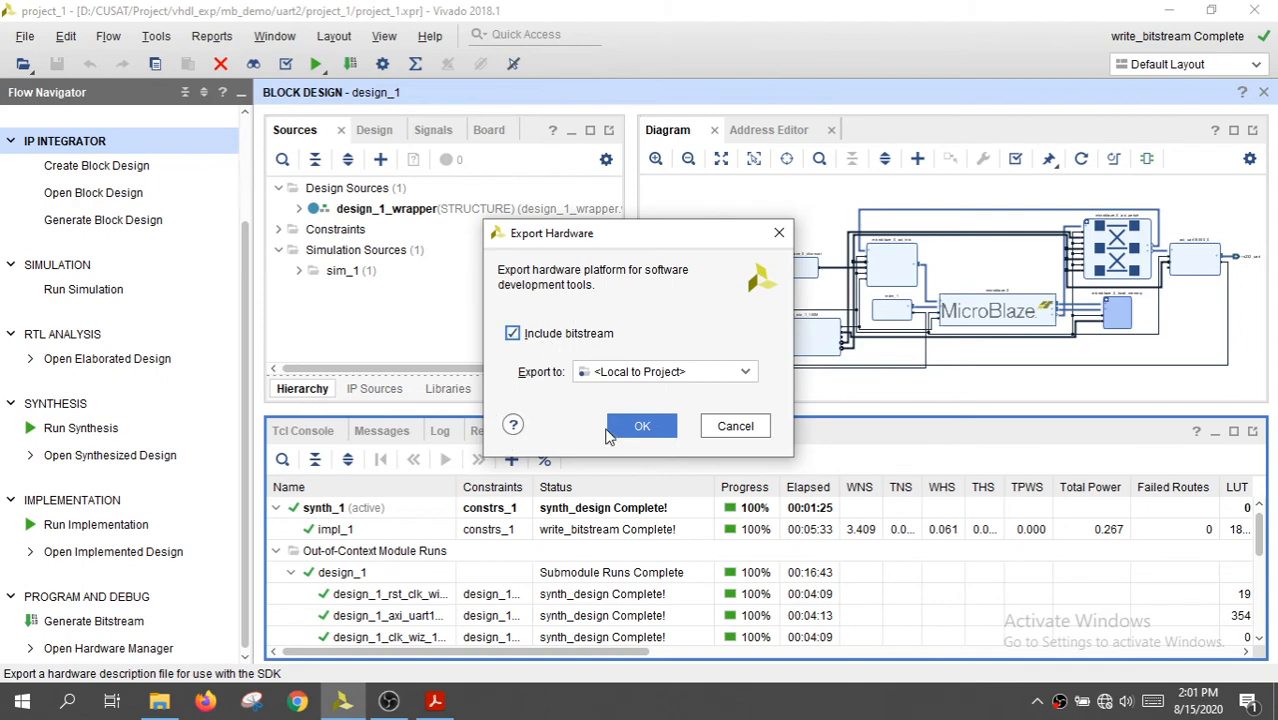
pyautogui.click(644, 426)
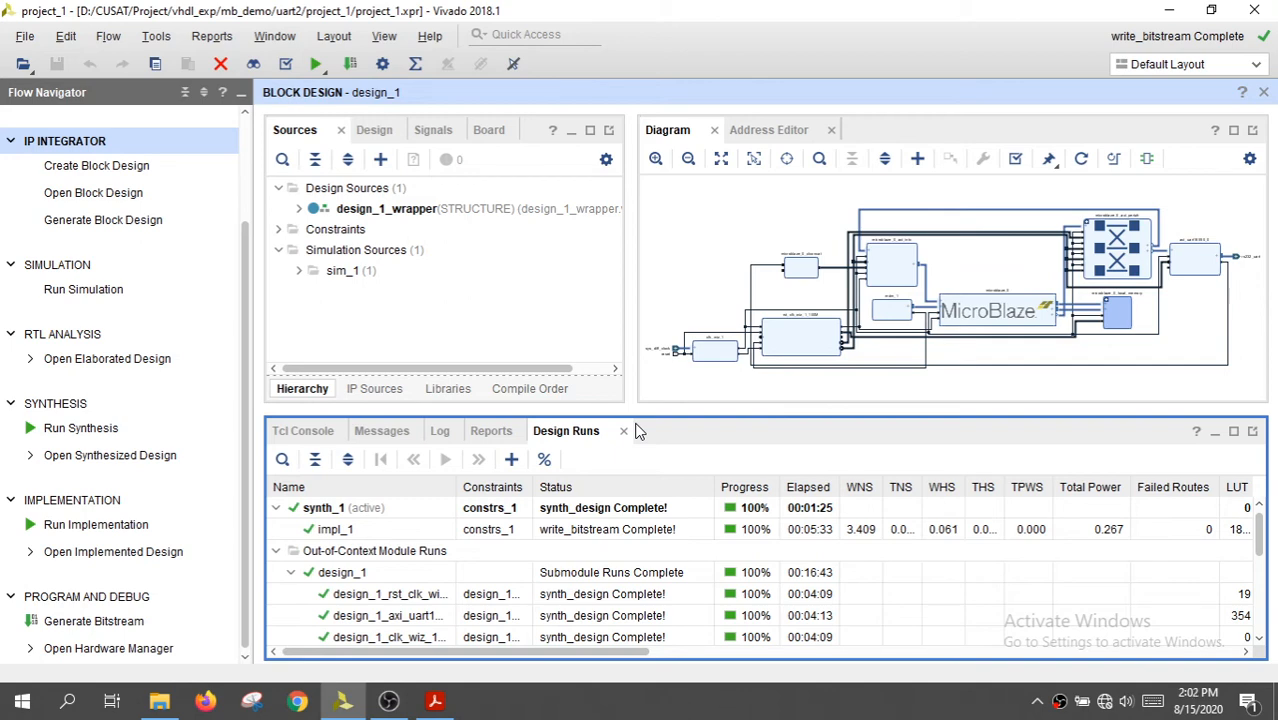
pyautogui.hotkey('alt', 'Tab')
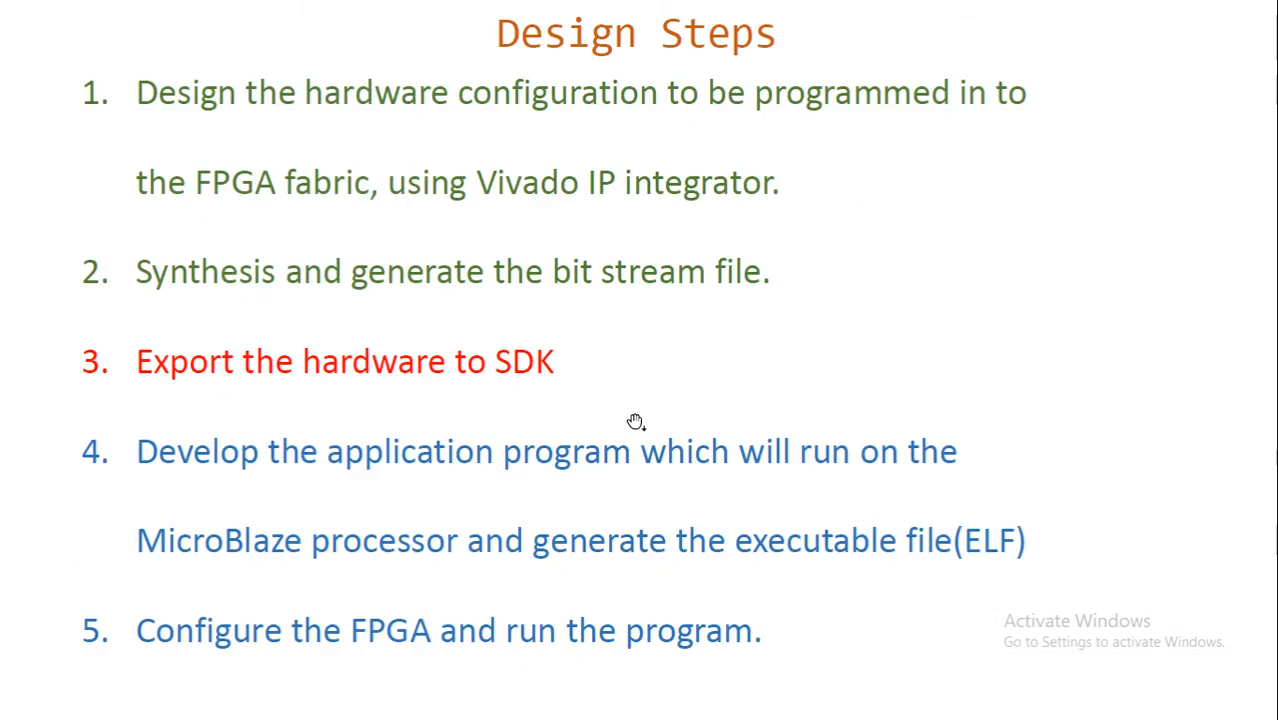
pyautogui.click(635, 421)
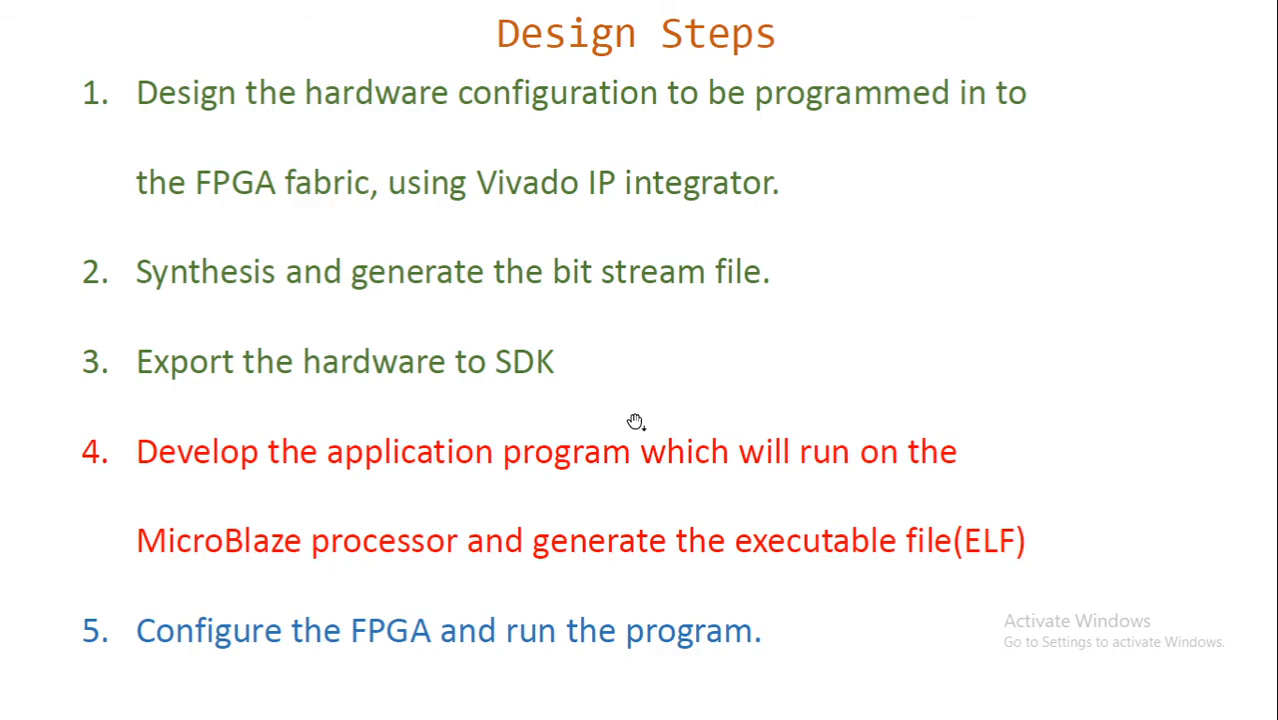
pyautogui.hotkey('alt', 'Tab')
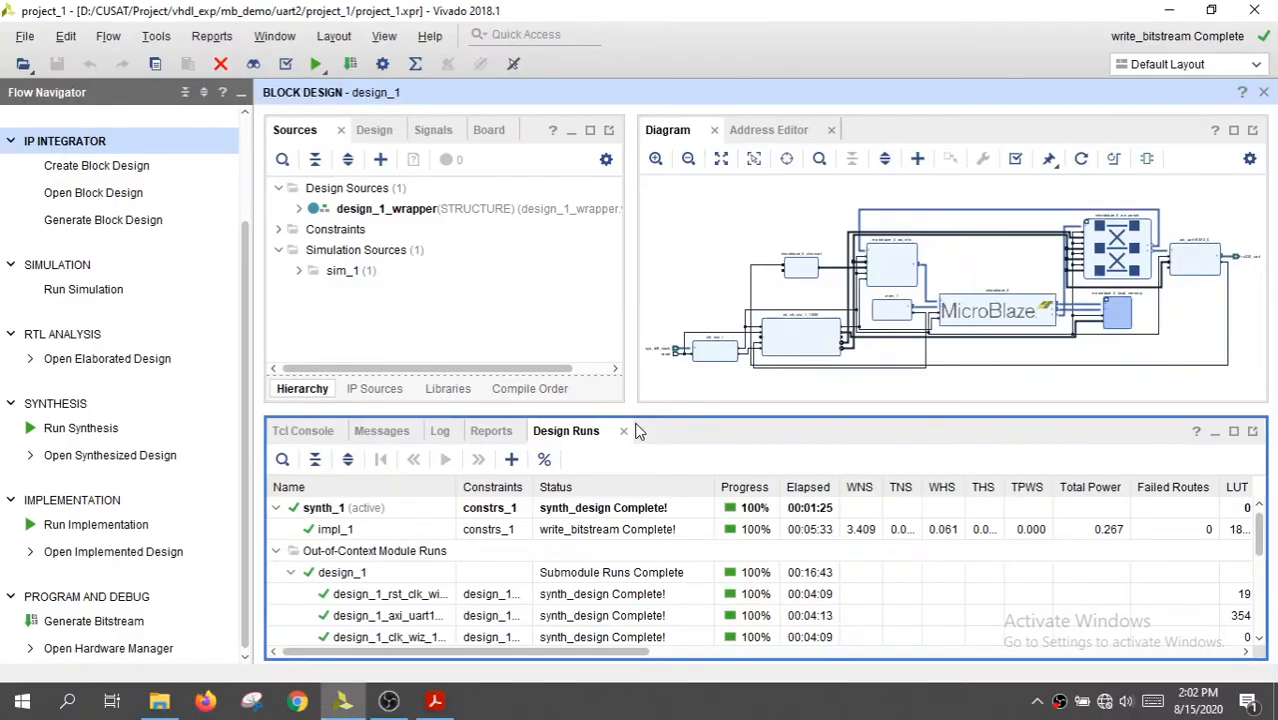
# Launch Xilinx SDK with both the exported location and the workspace local to the project
pyautogui.click(28, 42)
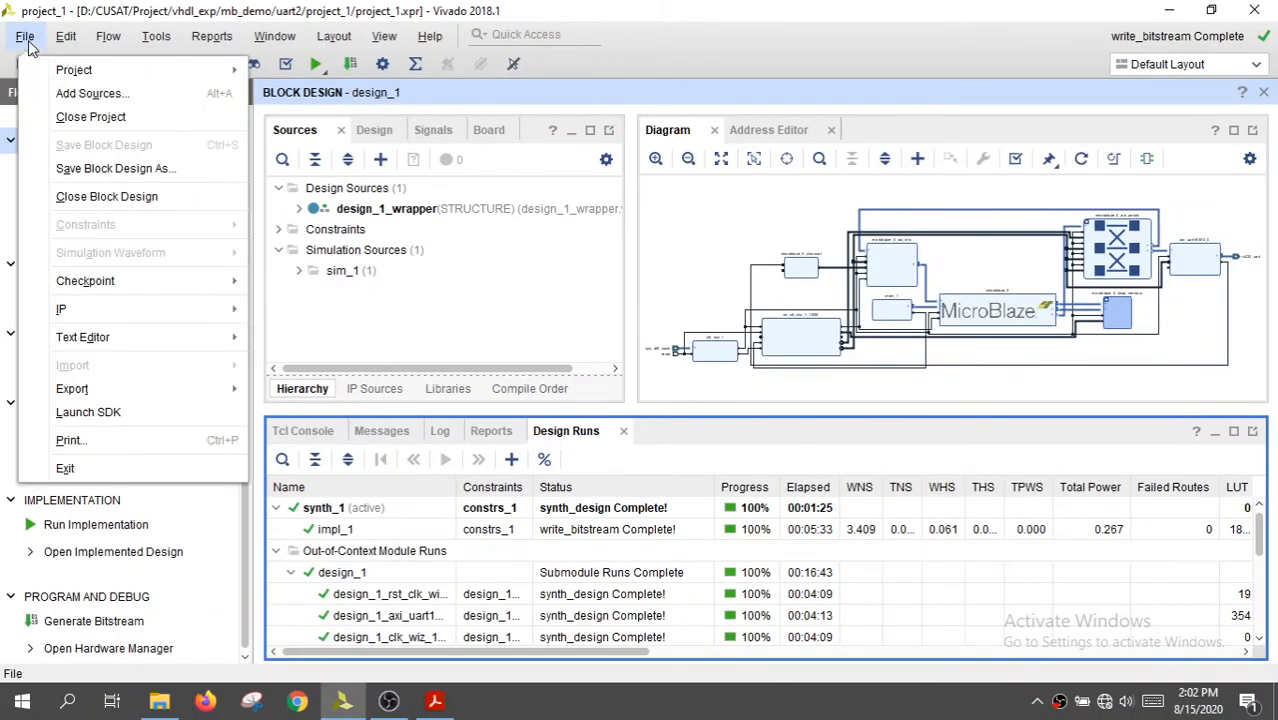
pyautogui.click(122, 418)
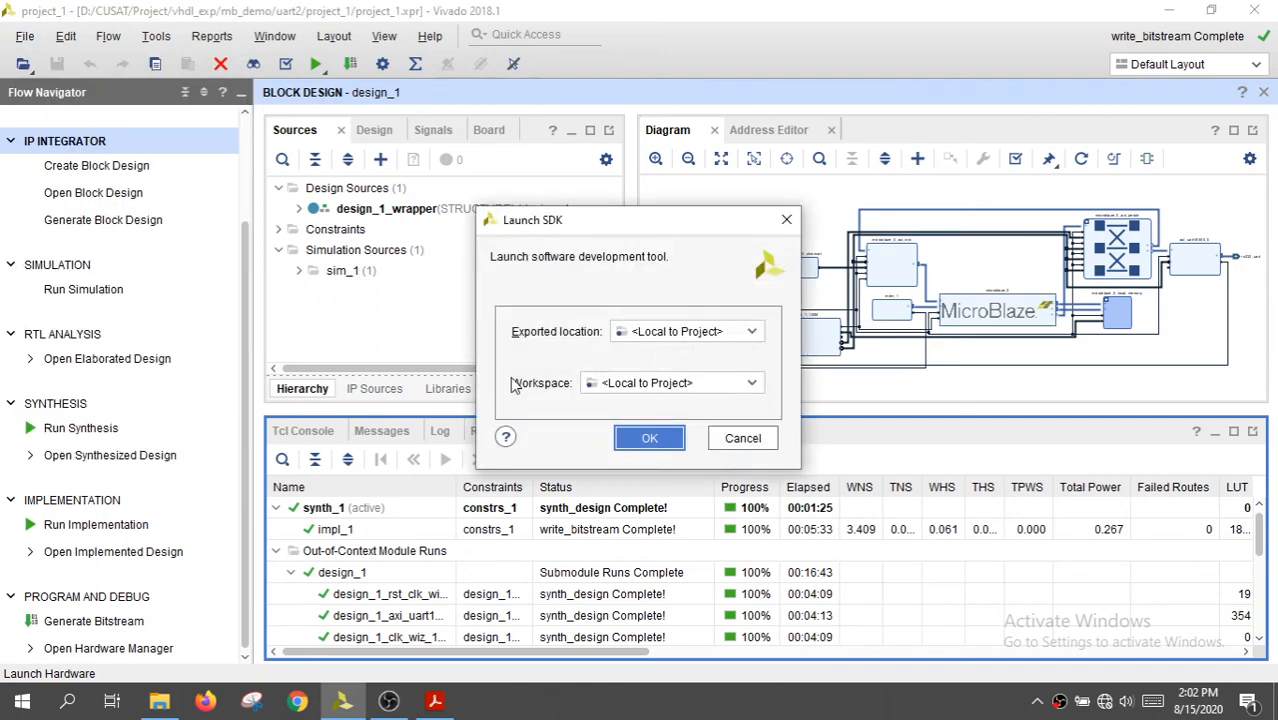
pyautogui.click(656, 446)
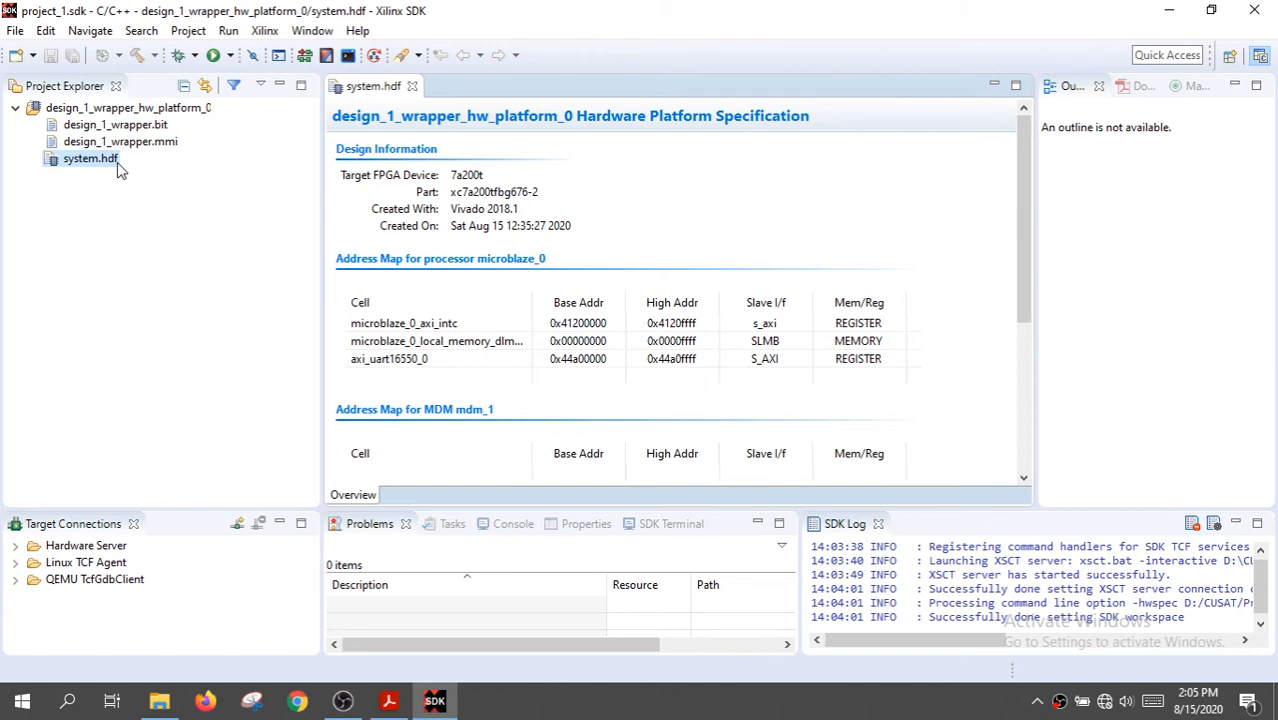
# Try to create a standalone C application project named test_app for microblaze_0 from the Hello World template with a new board support package
pyautogui.click(140, 127)
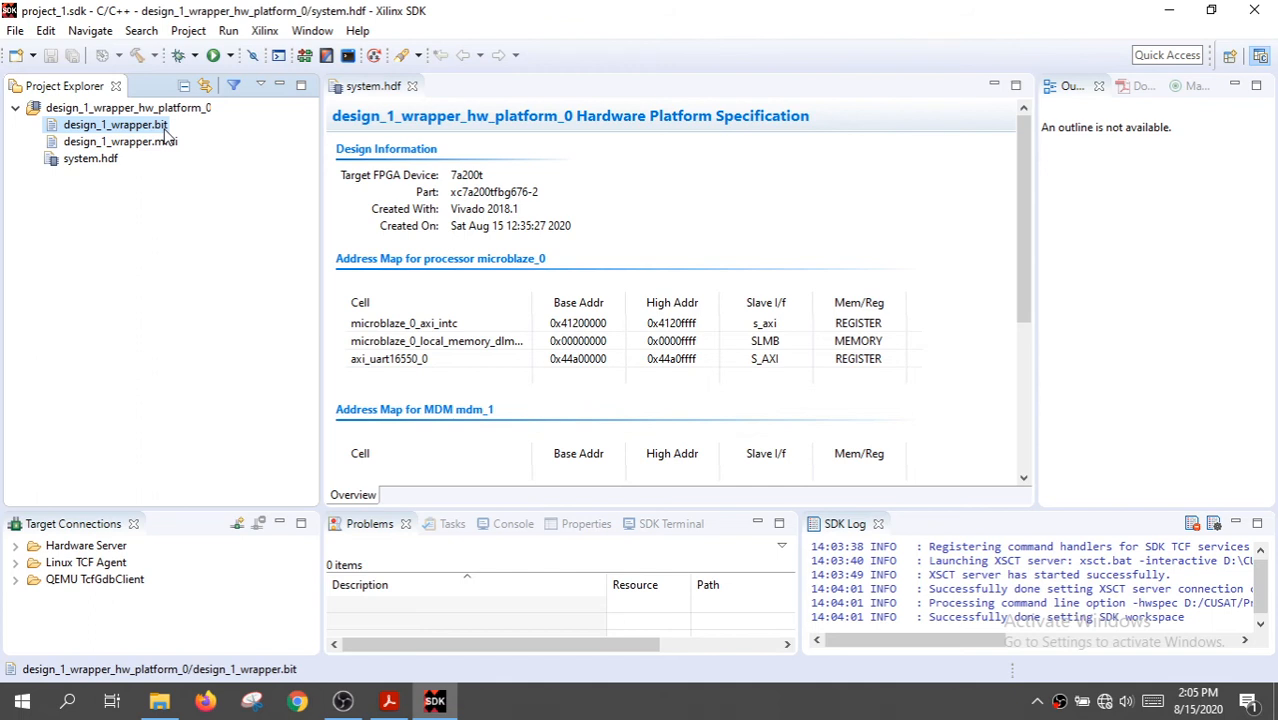
pyautogui.click(16, 31)
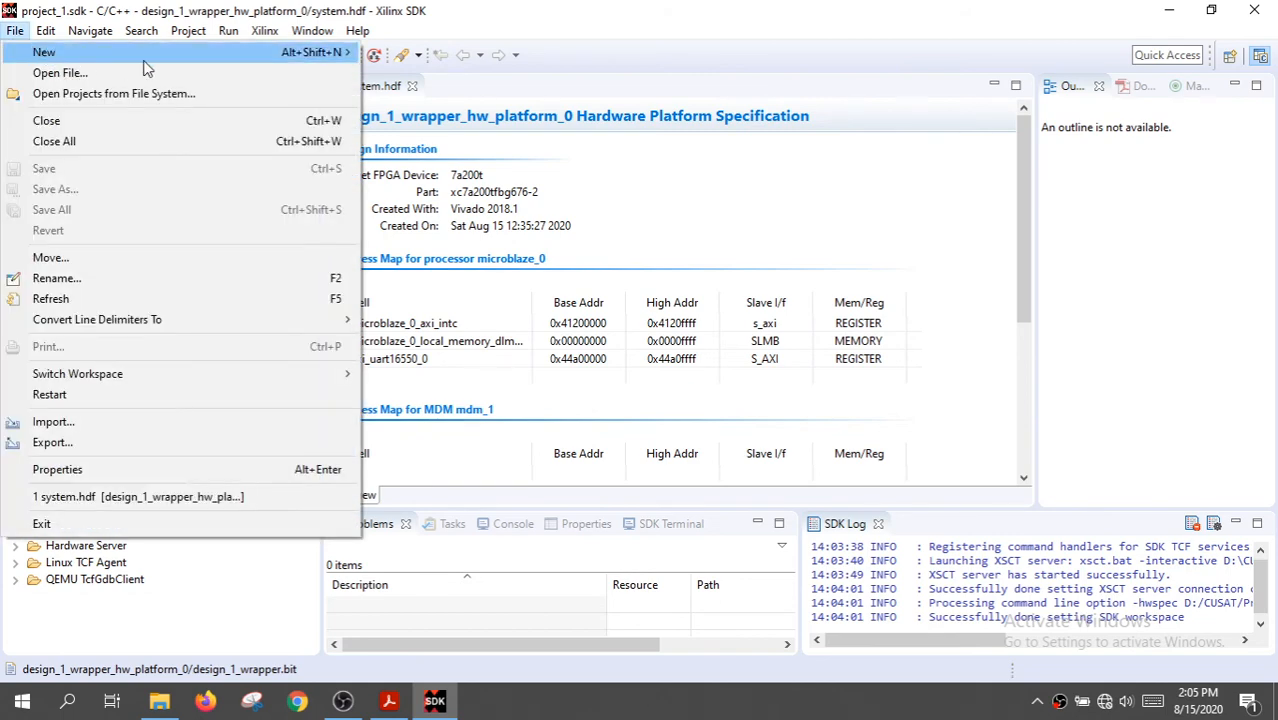
pyautogui.moveTo(320, 60)
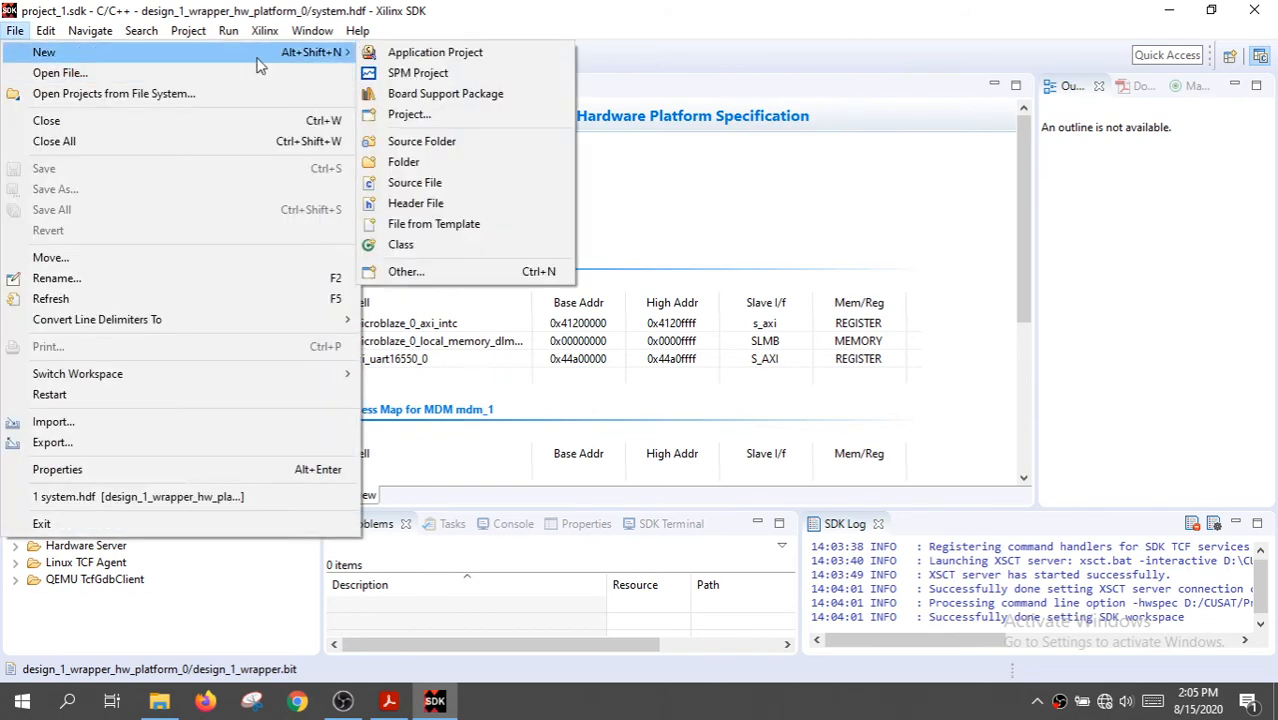
pyautogui.click(478, 55)
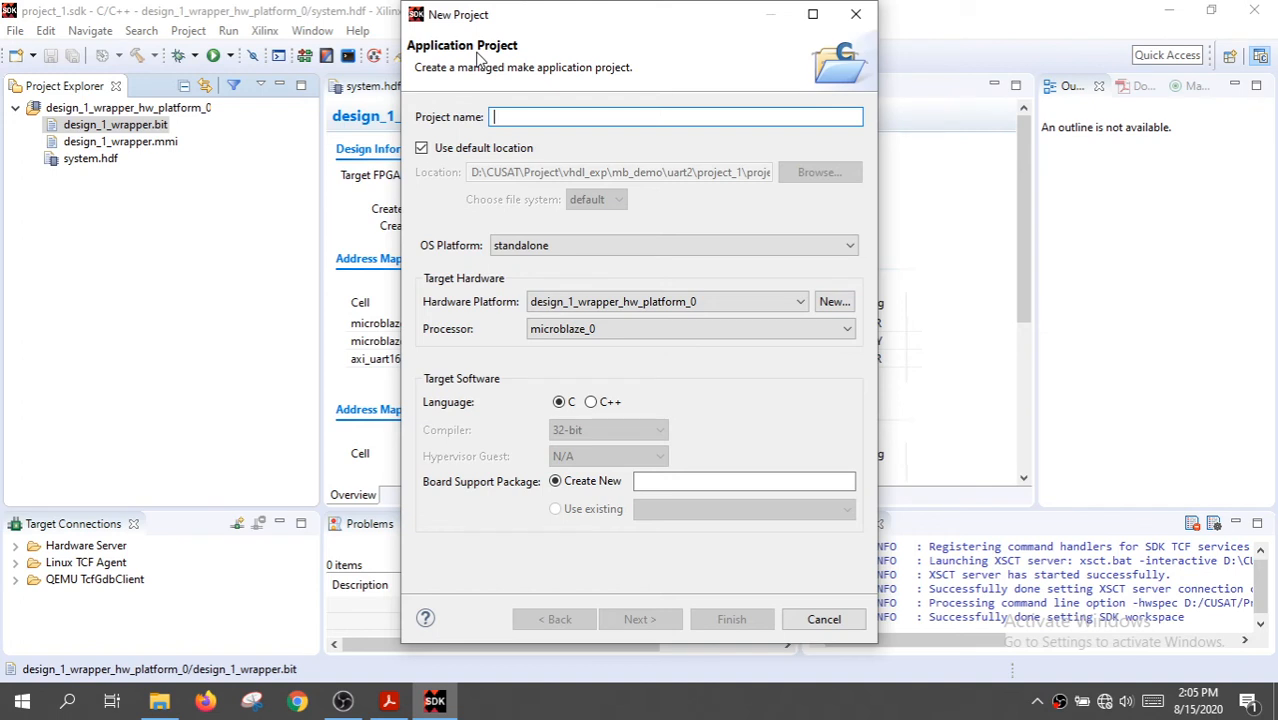
pyautogui.write('test_')
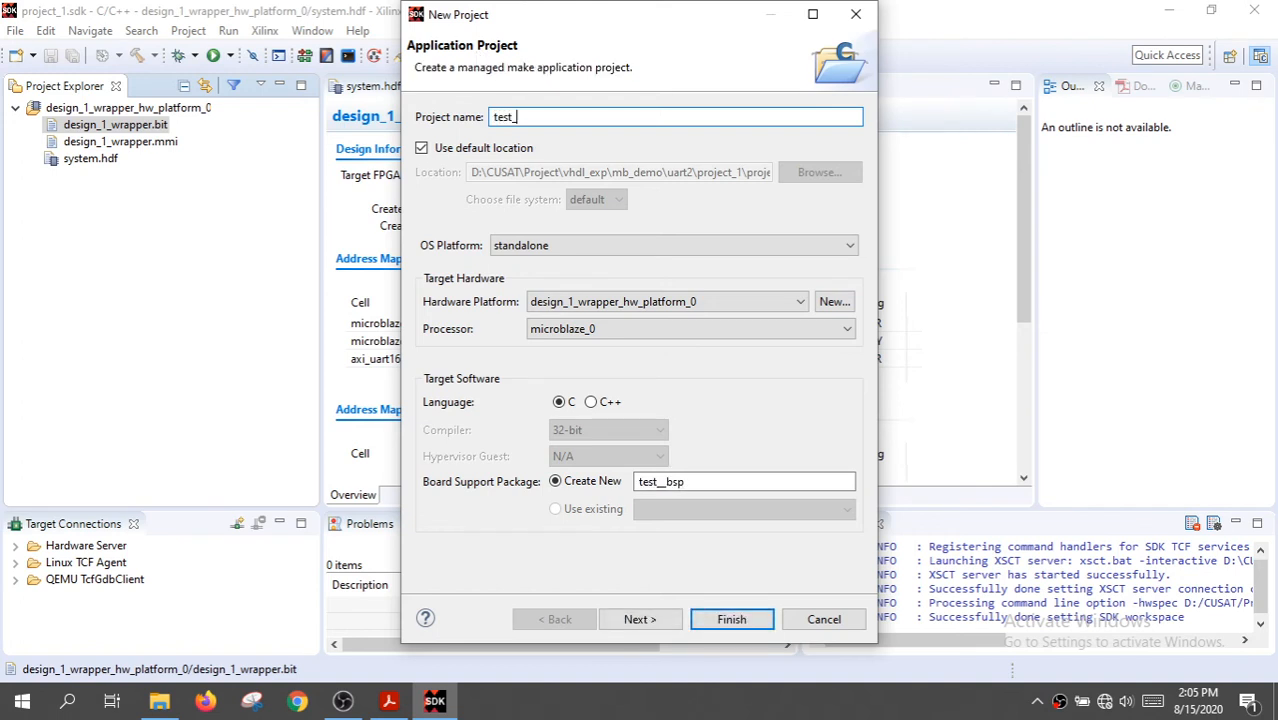
pyautogui.write('app')
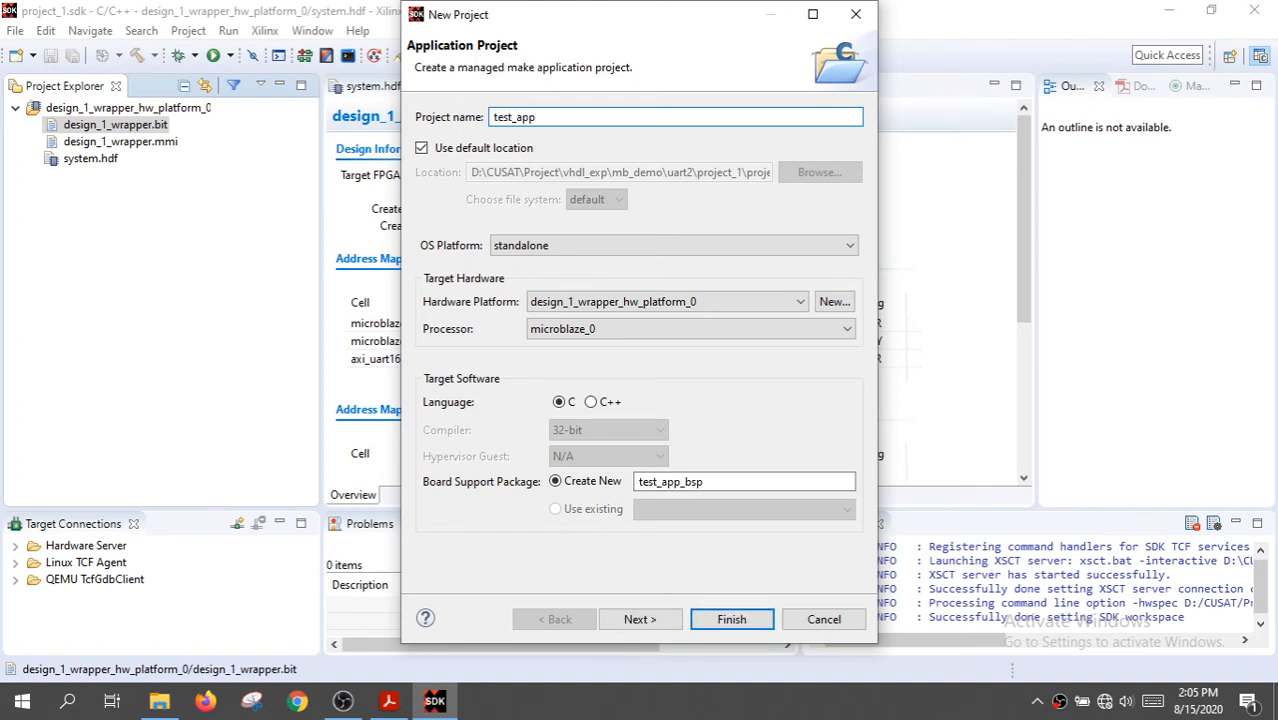
pyautogui.click(517, 253)
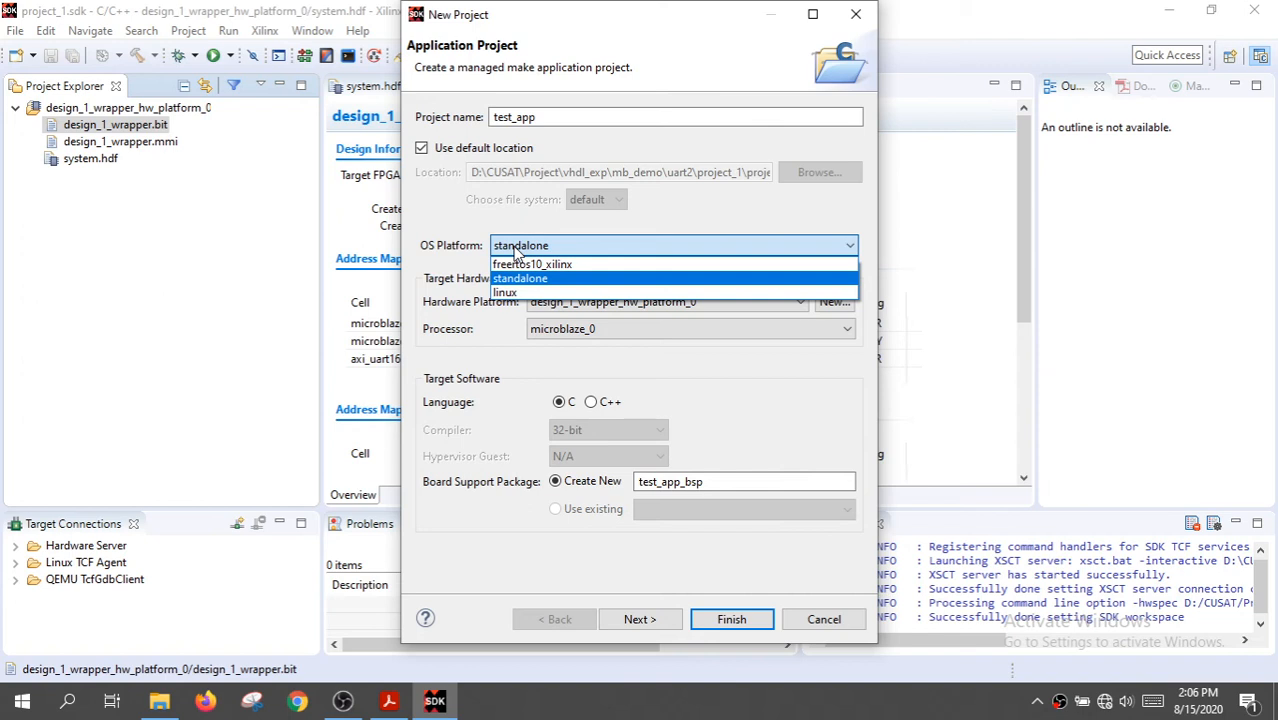
pyautogui.click(516, 252)
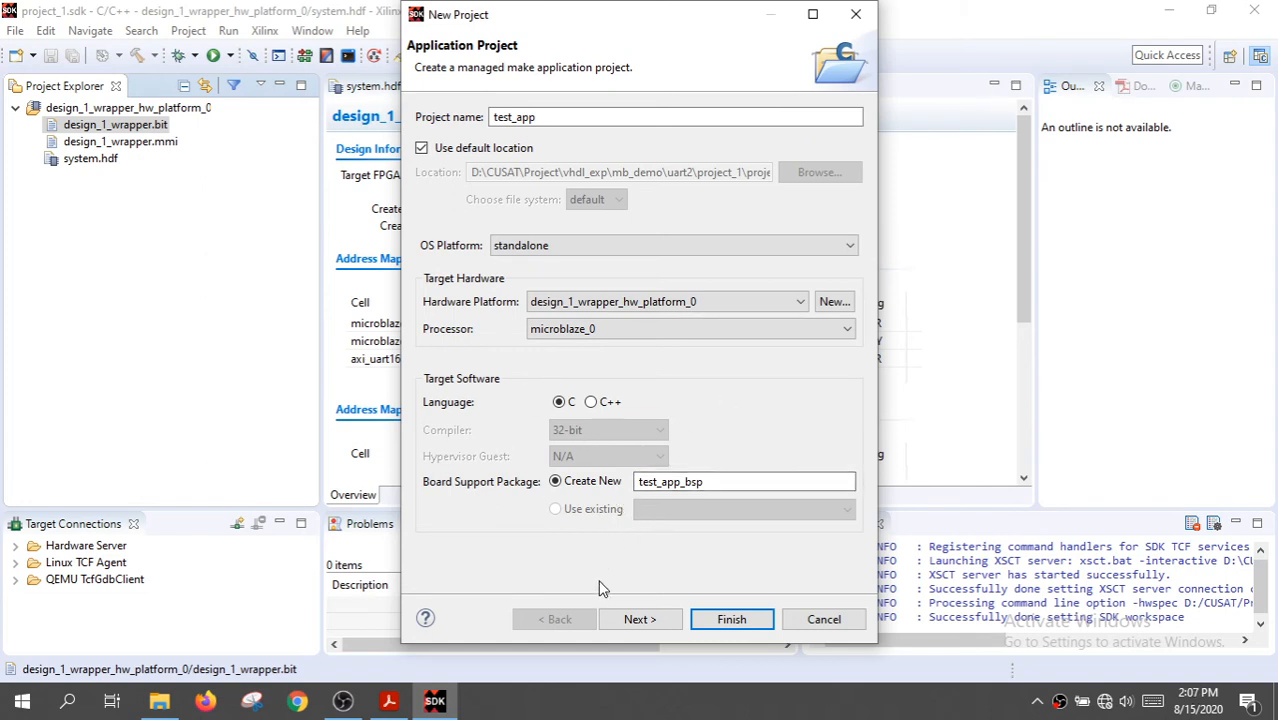
pyautogui.click(627, 620)
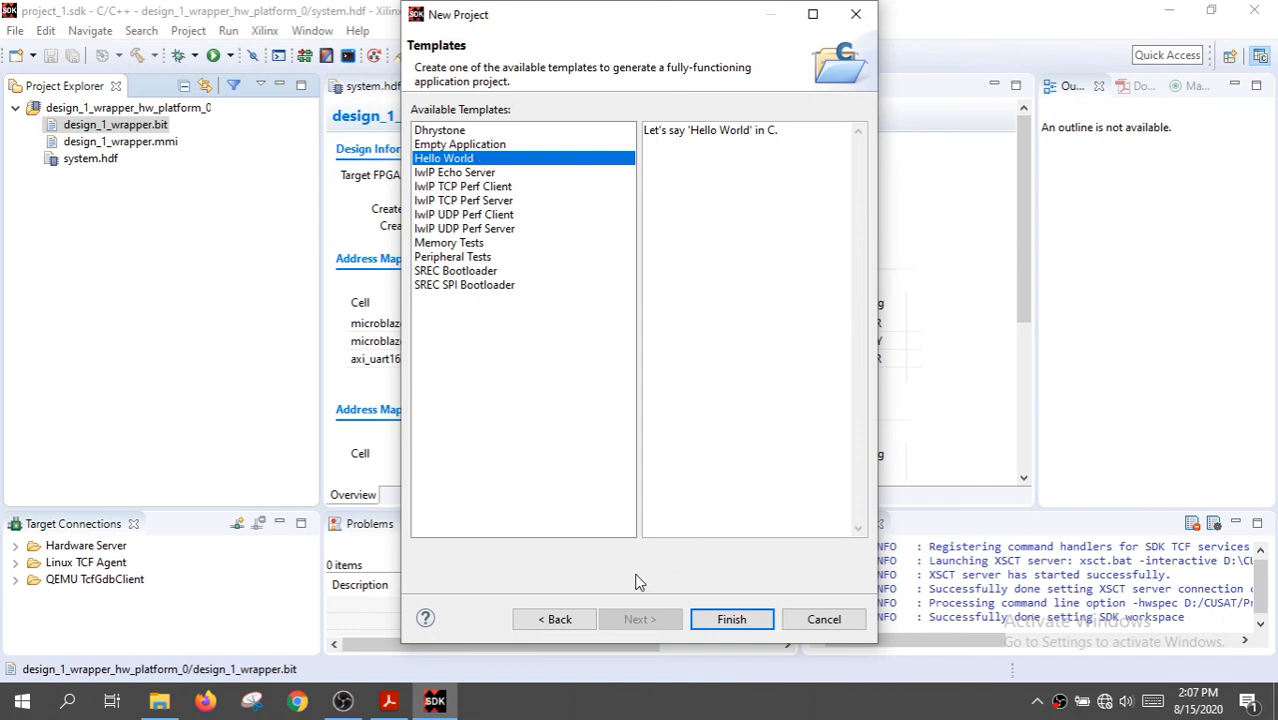
pyautogui.click(718, 622)
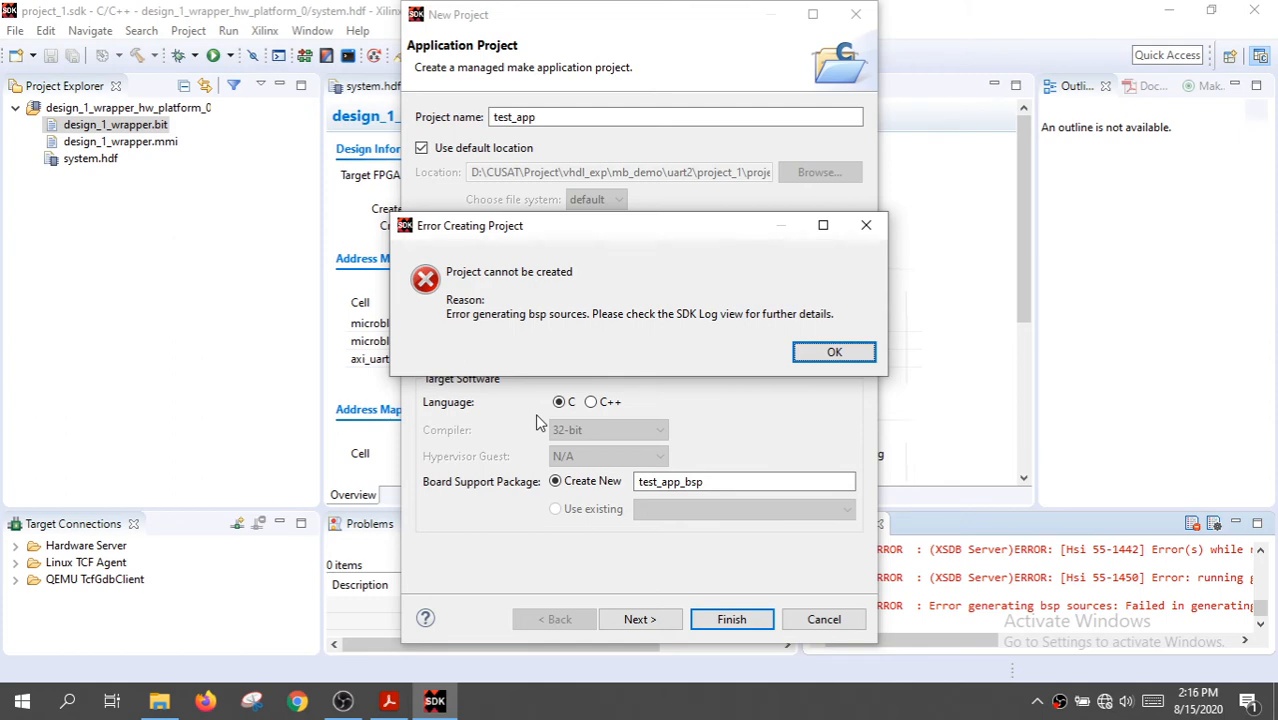
pyautogui.click(837, 353)
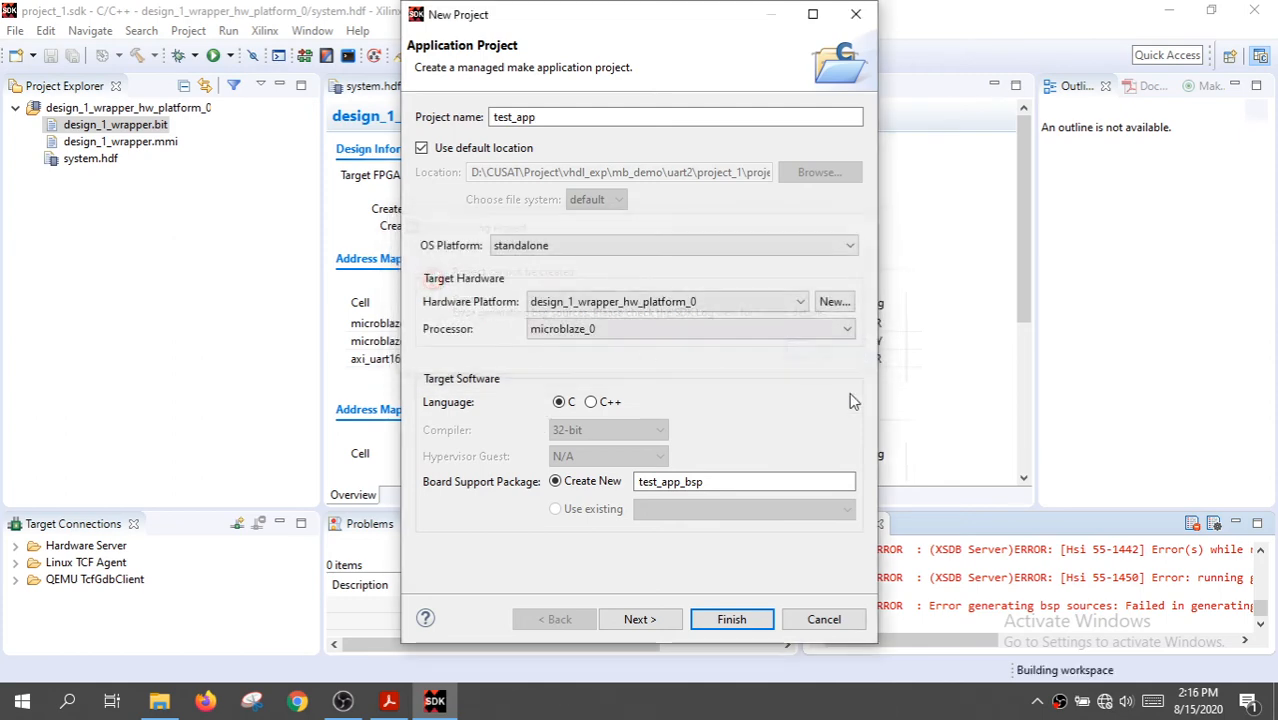
pyautogui.click(824, 620)
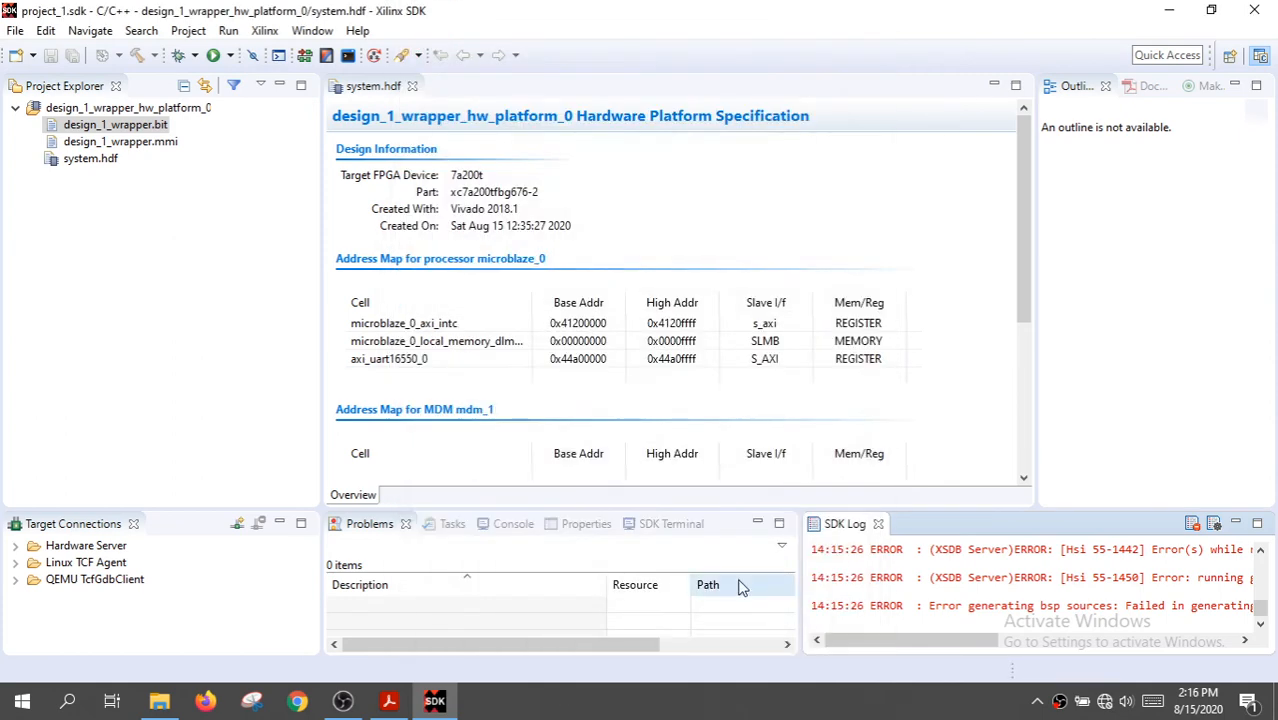
# Examine the SDK log for the cause of the board support package generation errors
pyautogui.click(1258, 527)
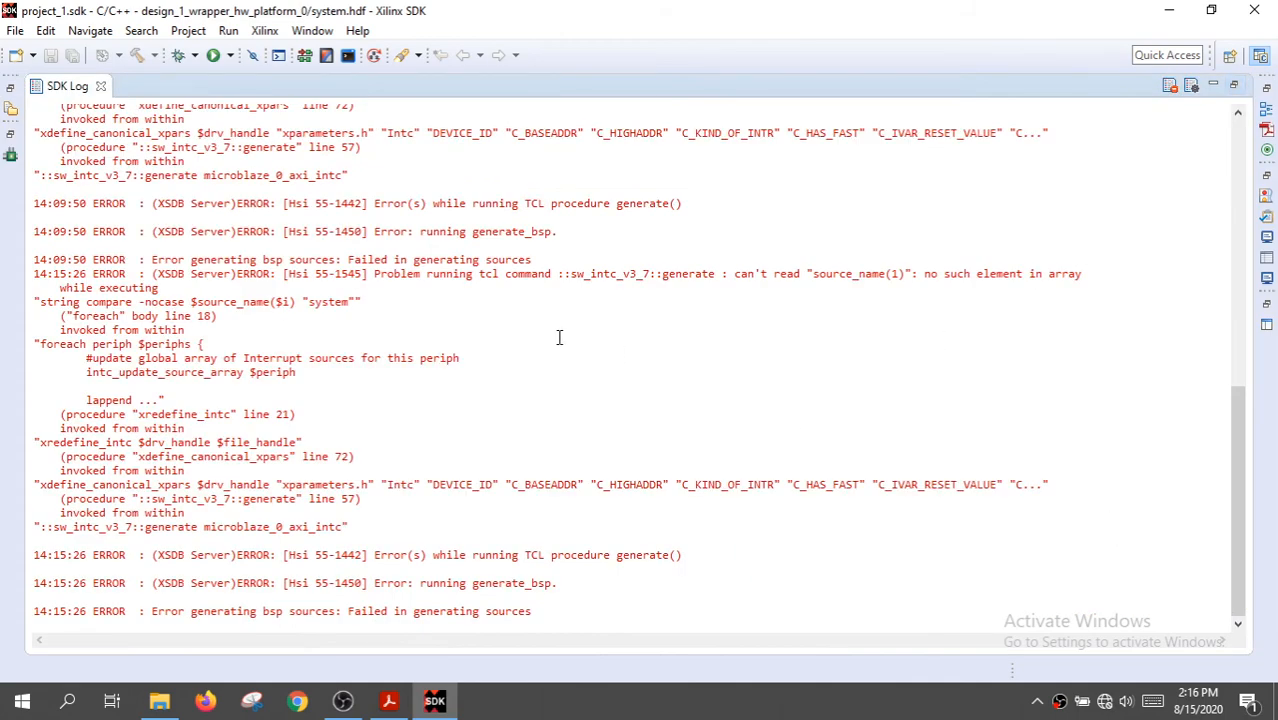
pyautogui.scroll(15, 559, 337)
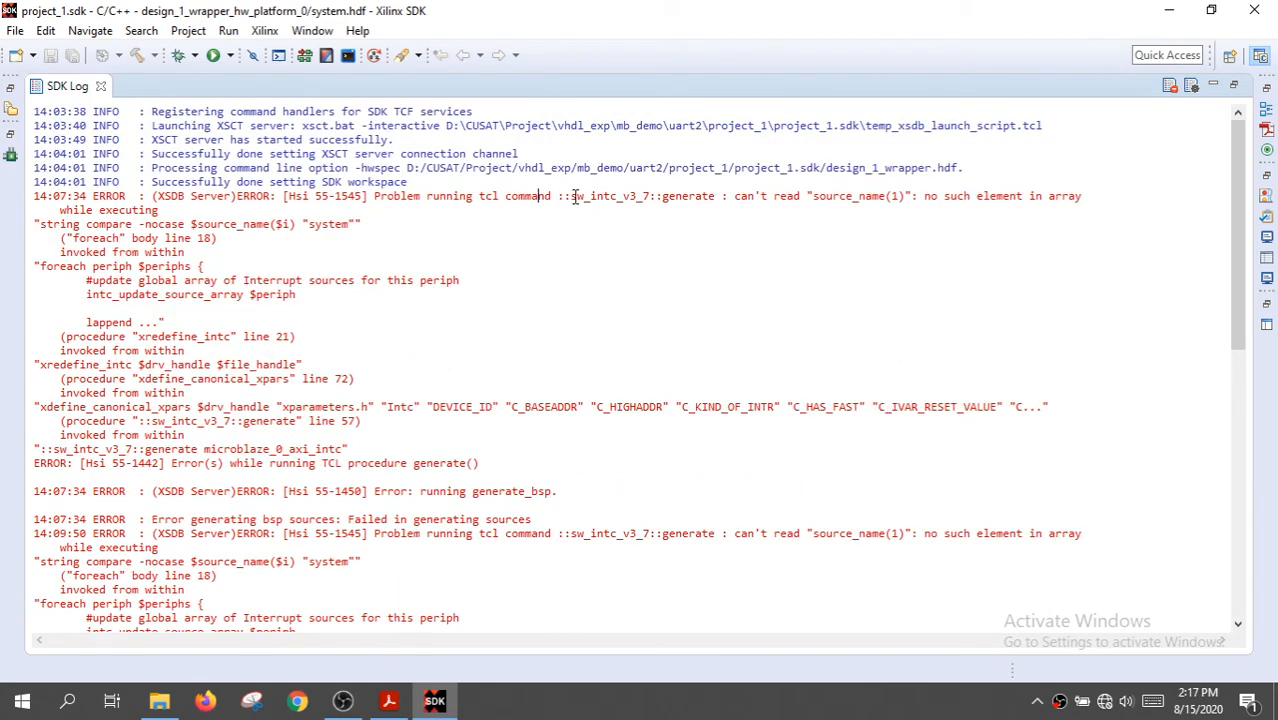
pyautogui.moveTo(570, 197); pyautogui.dragTo(908, 196)
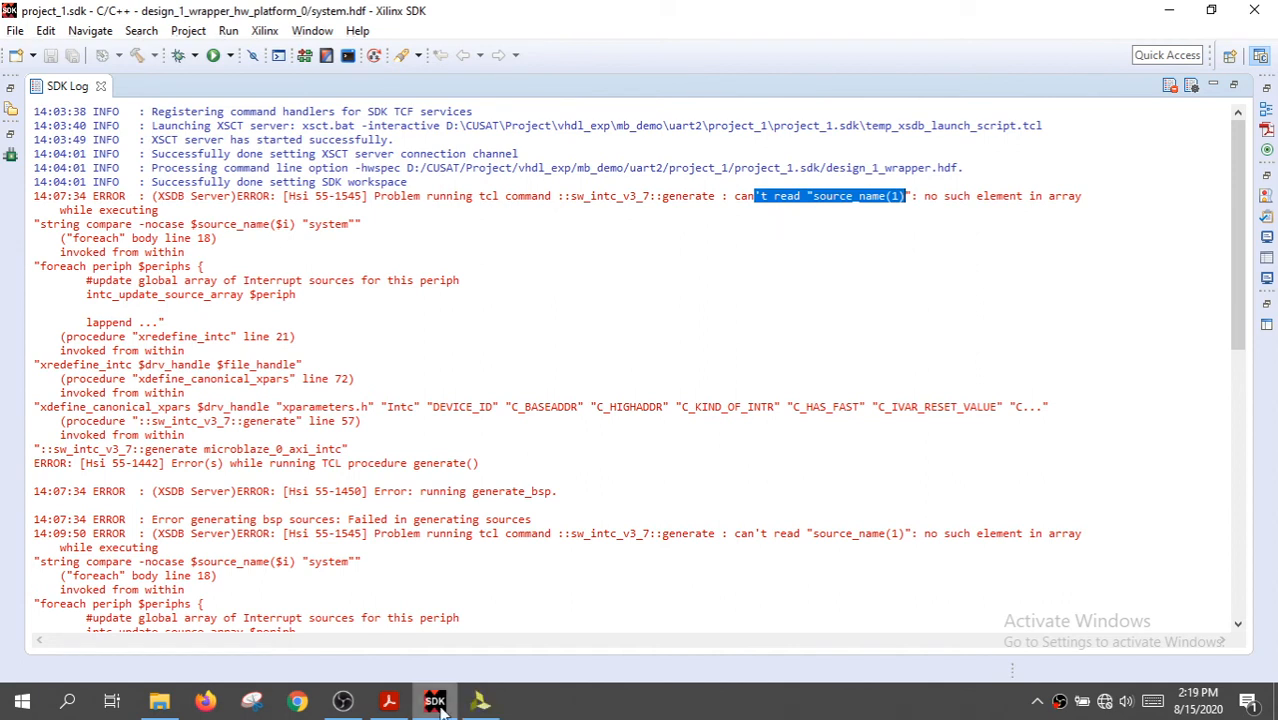
# Switch to Vivado and set the number of ports of the microblaze_0_xlconcat Concat block in design_1 to 1
pyautogui.click(480, 704)
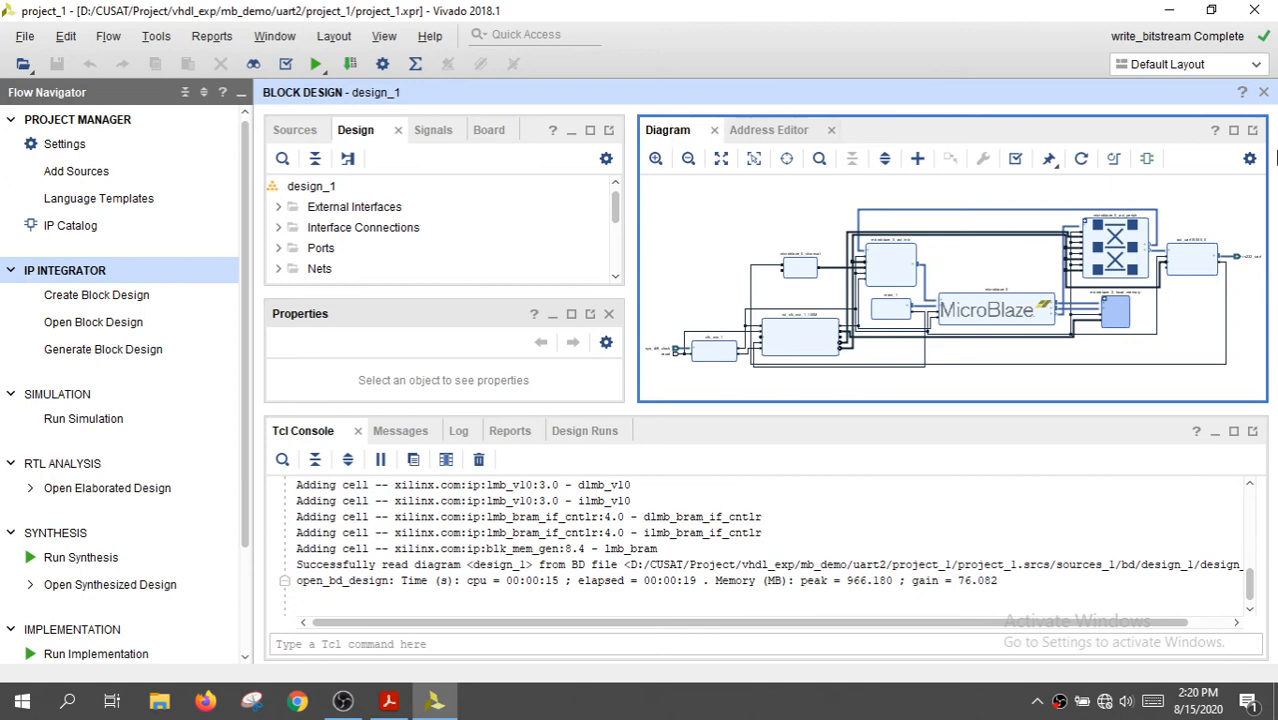
pyautogui.click(1234, 131)
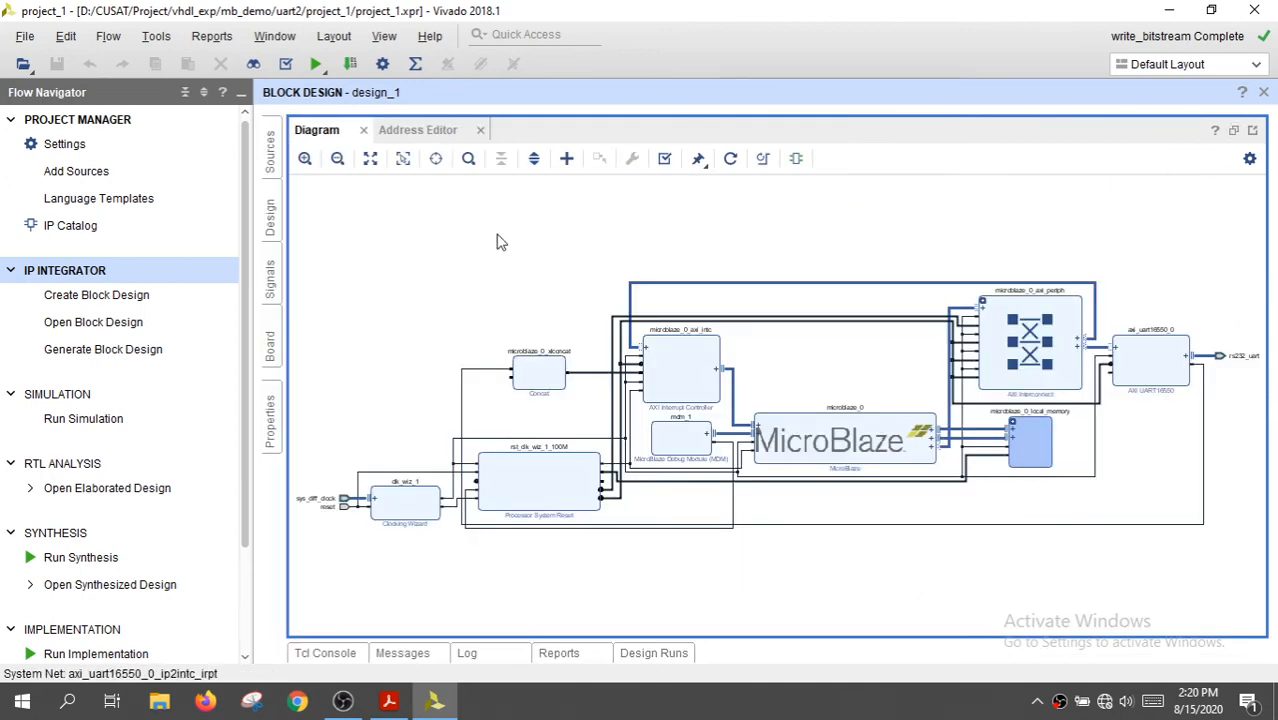
pyautogui.moveTo(483, 324); pyautogui.dragTo(600, 416)
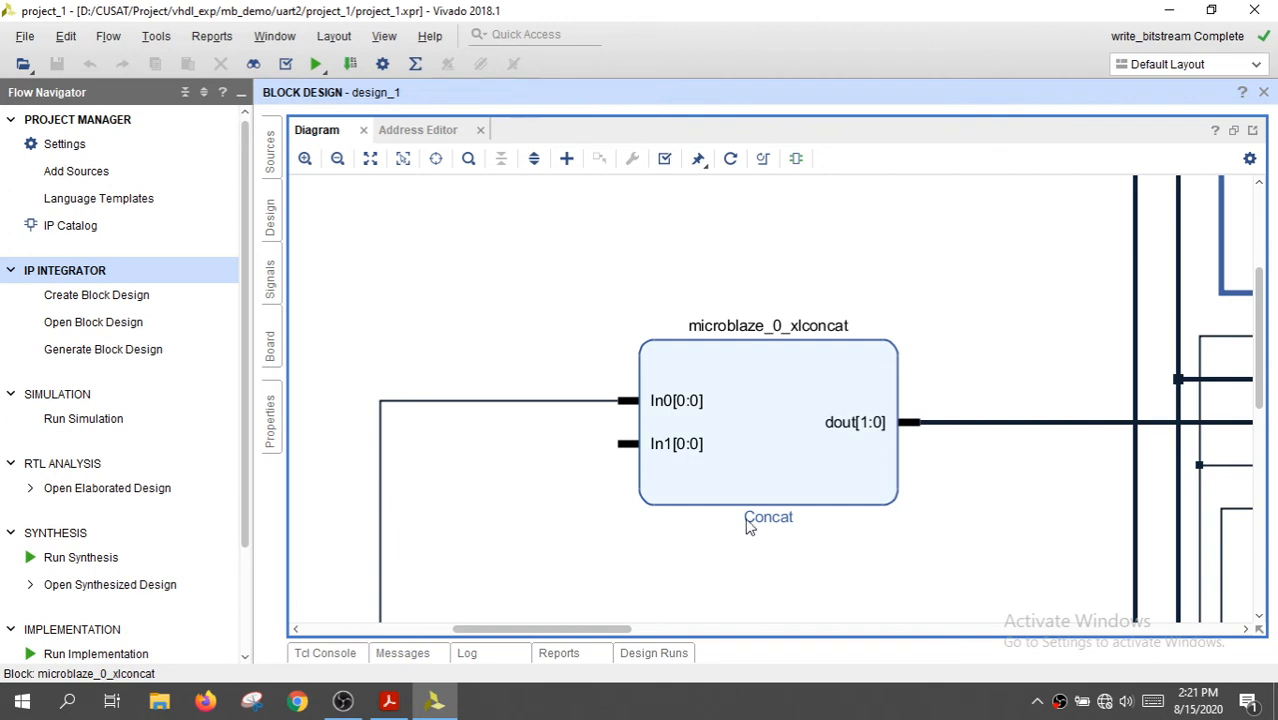
pyautogui.click(749, 478)
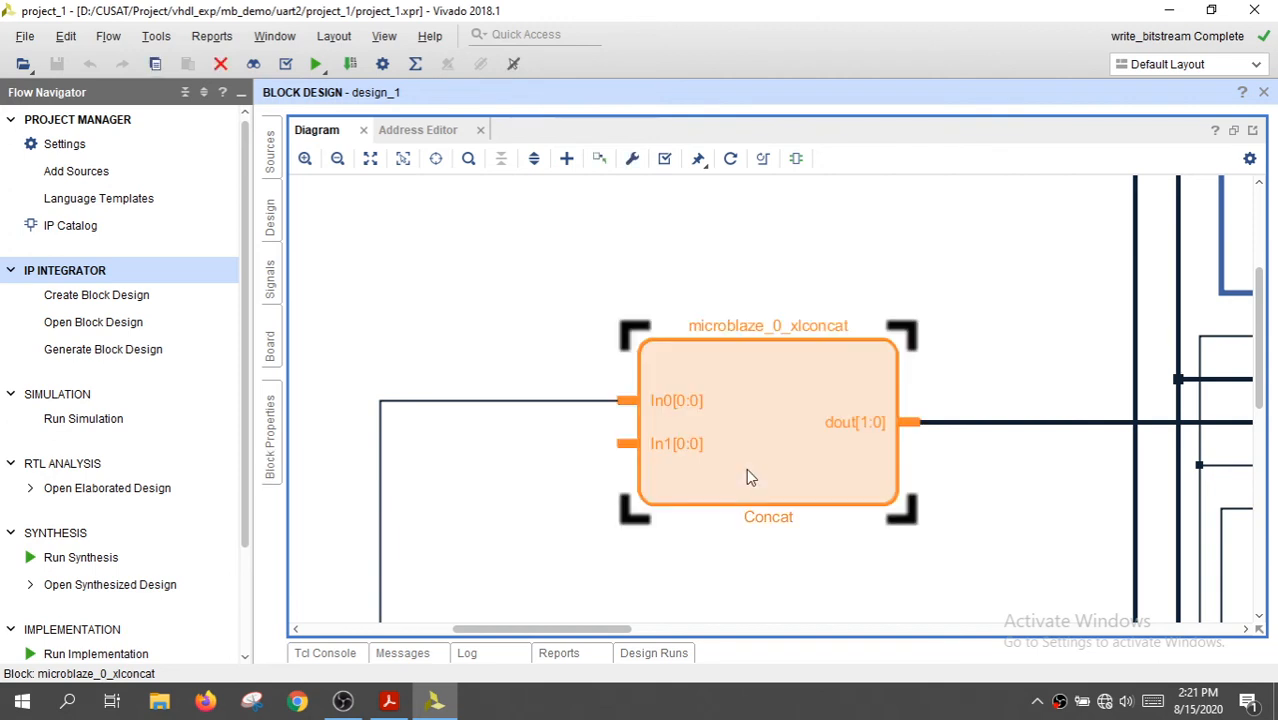
pyautogui.doubleClick(757, 420)
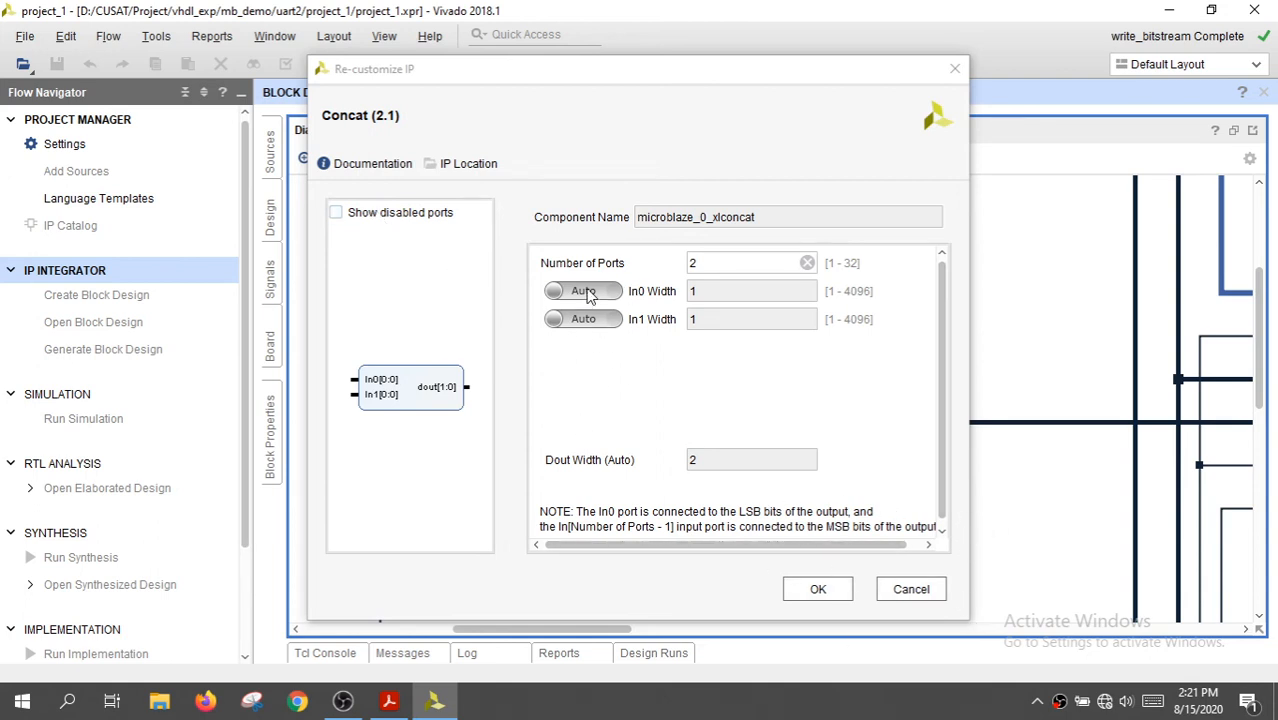
pyautogui.click(707, 264)
pyautogui.press('BackSpace')
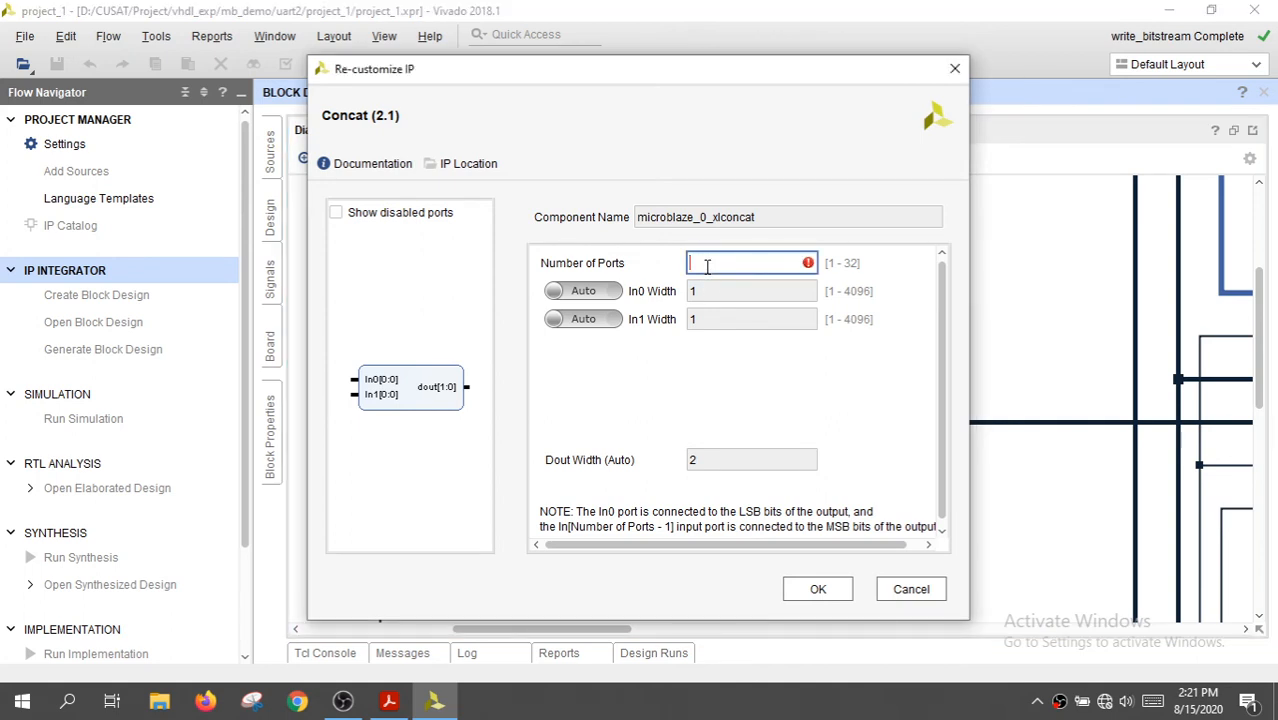
pyautogui.write('1')
pyautogui.click(818, 589)
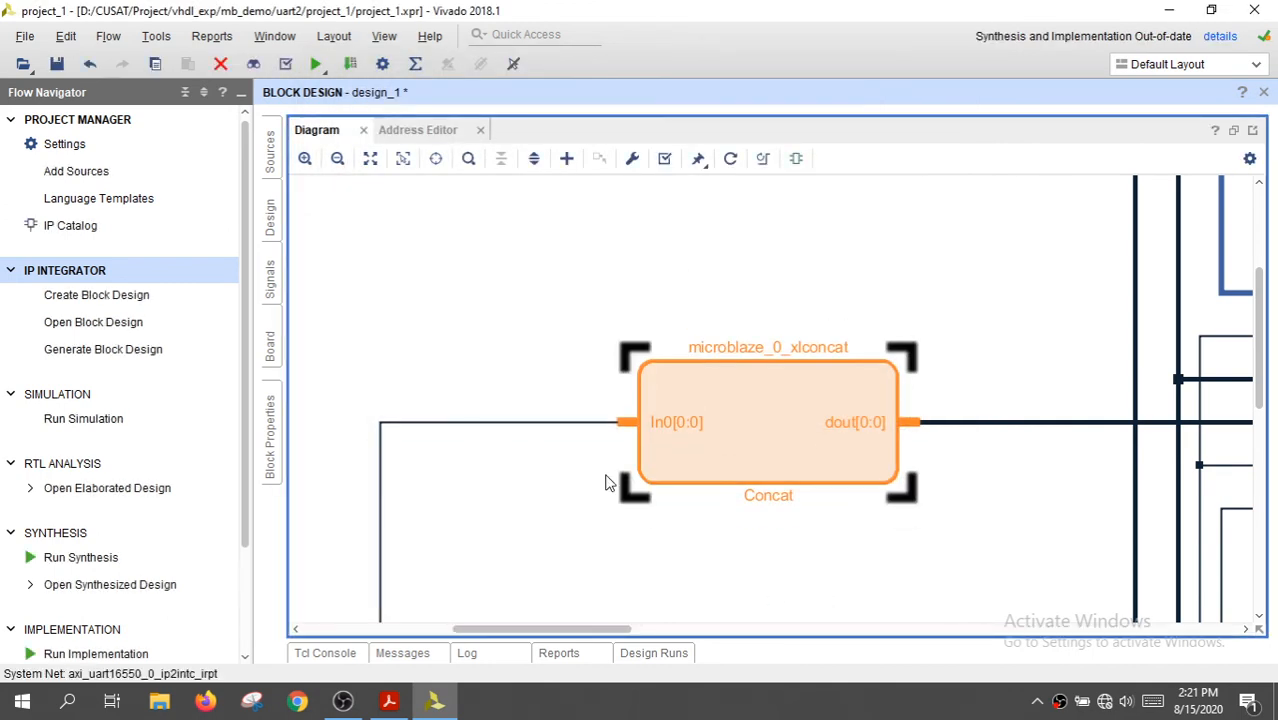
pyautogui.doubleClick(668, 485)
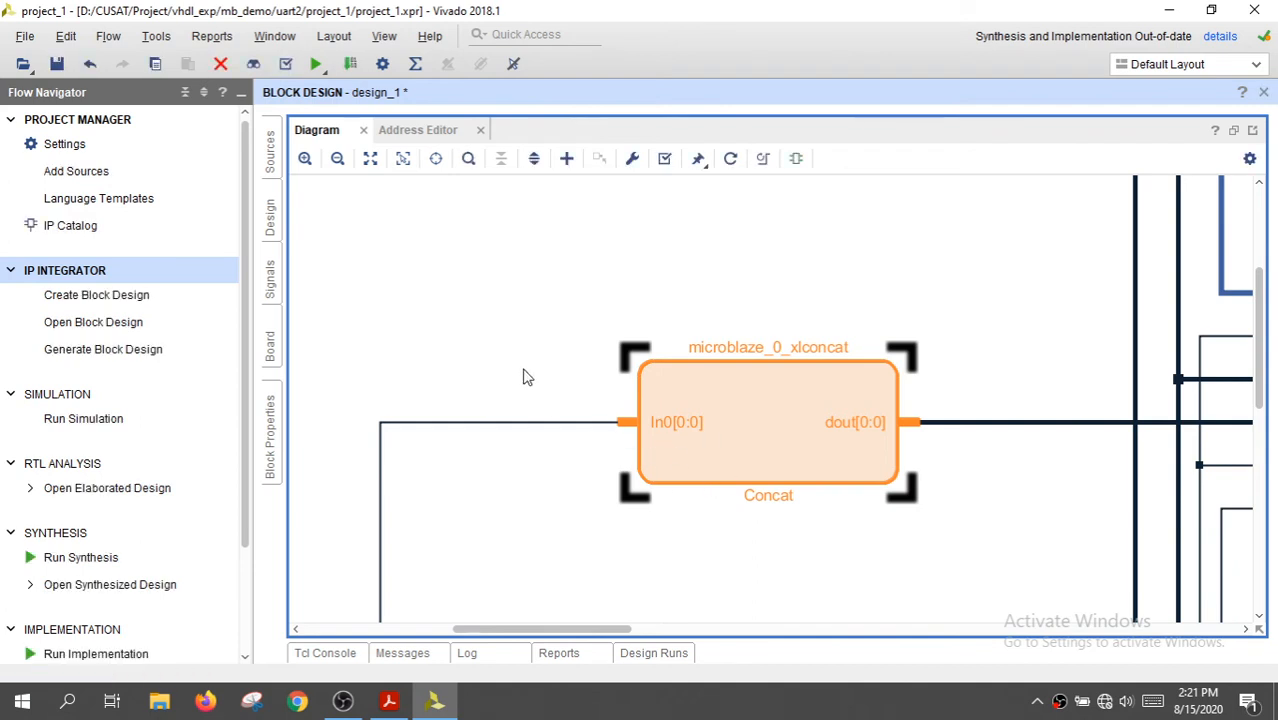
pyautogui.click(370, 160)
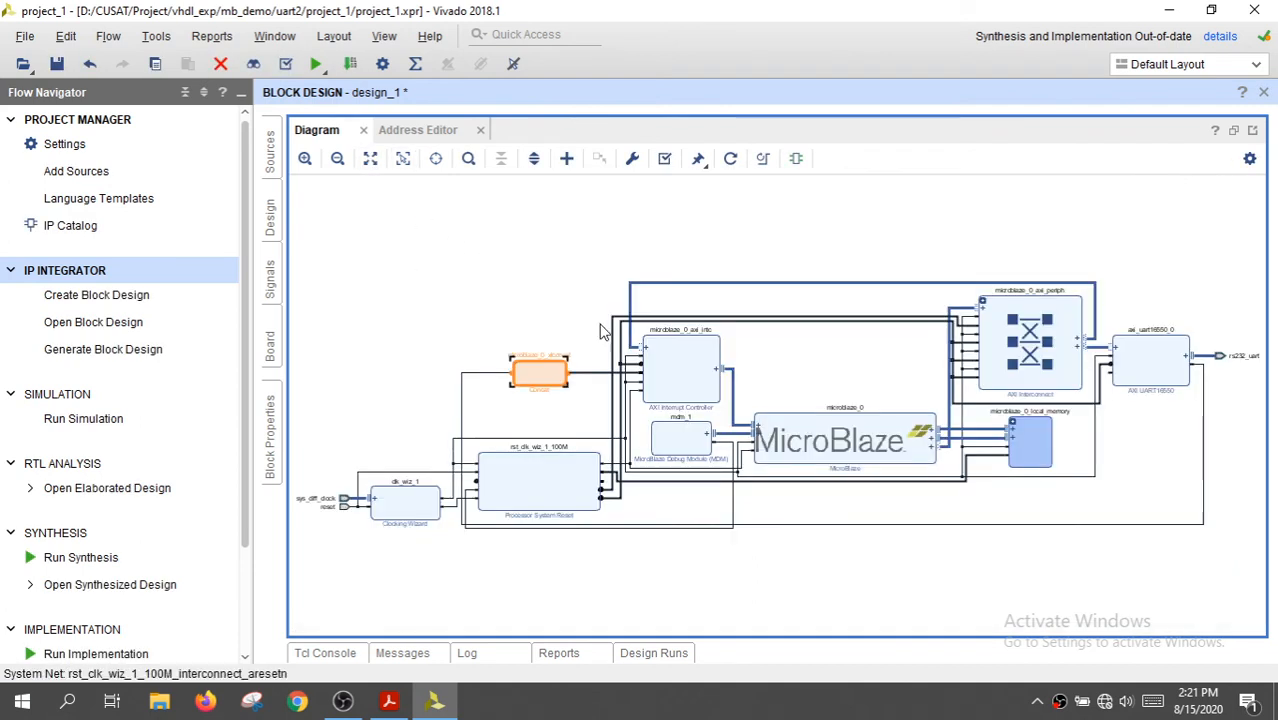
# Save the block design and regenerate the bitstream, launching the runs on the local host with 3 jobs
pyautogui.click(57, 64)
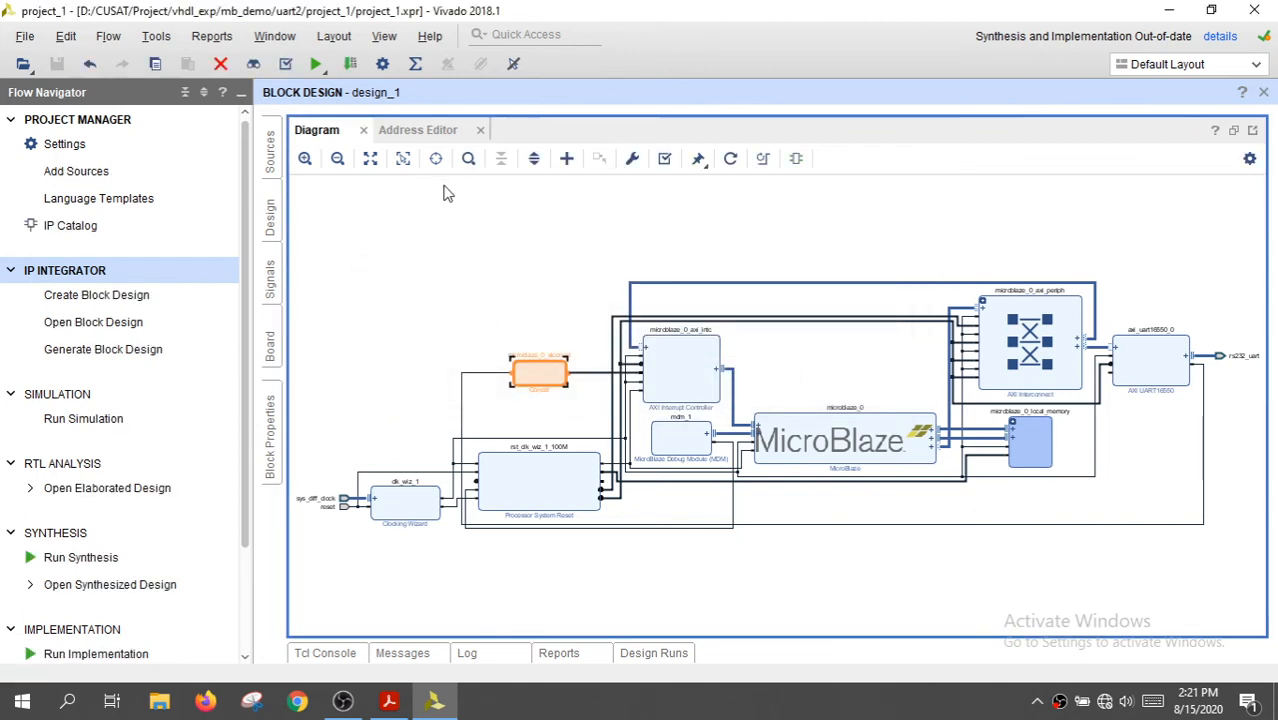
pyautogui.click(434, 262)
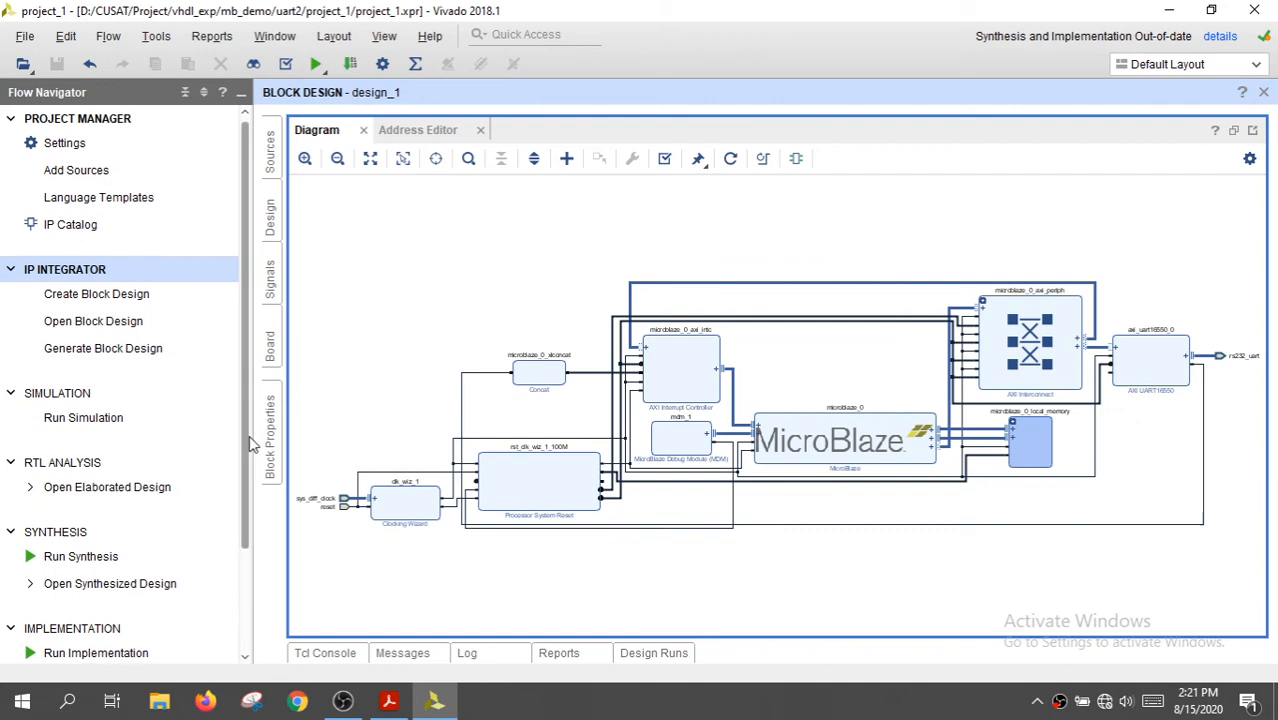
pyautogui.scroll(-5, 240, 520)
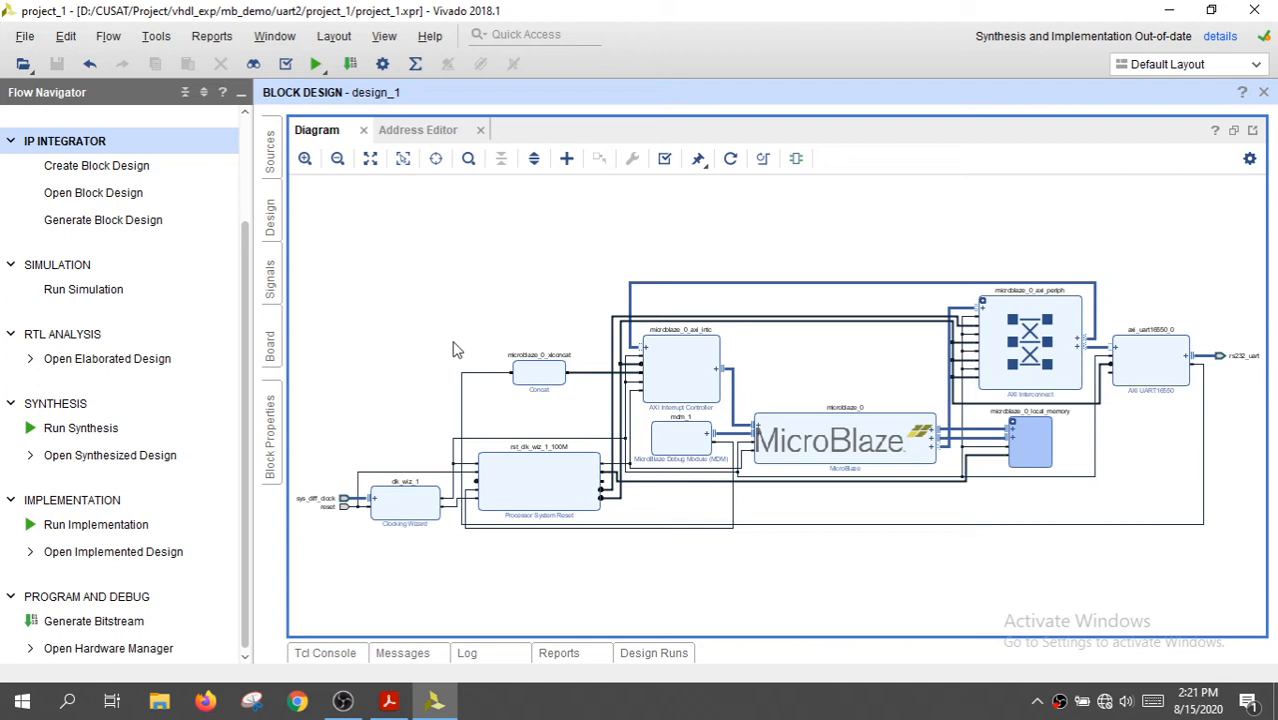
pyautogui.click(92, 622)
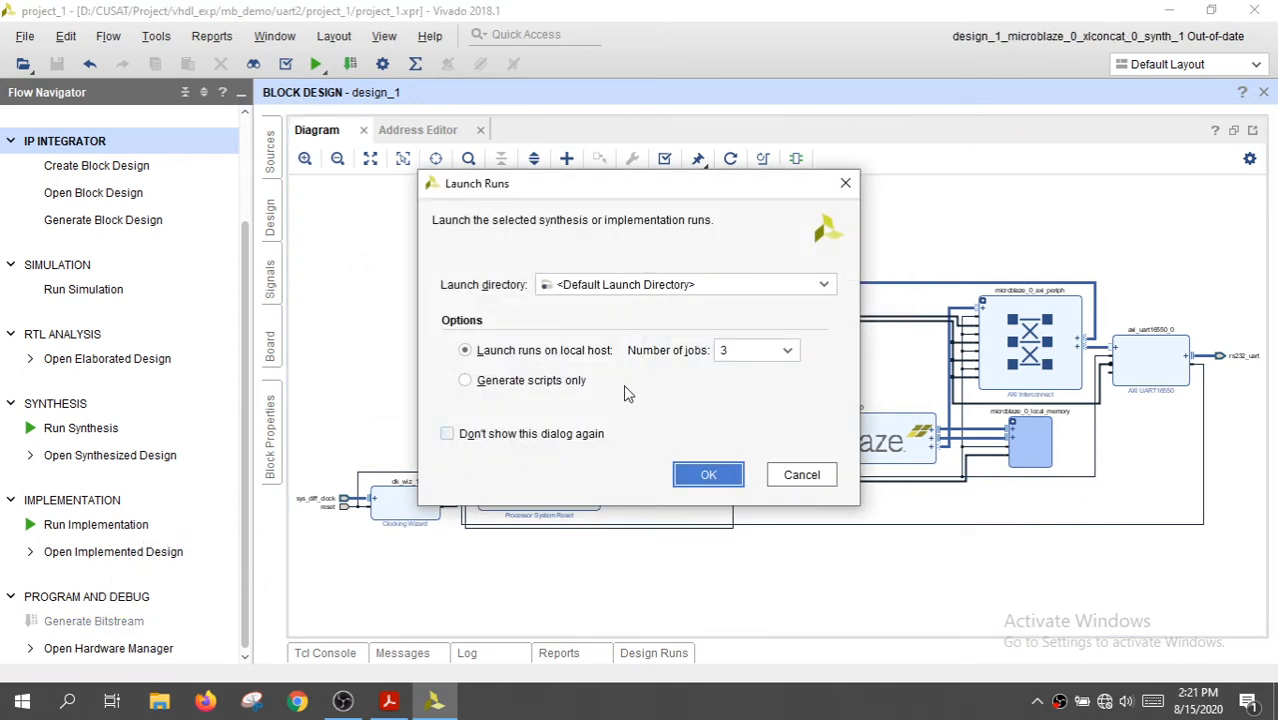
pyautogui.click(692, 476)
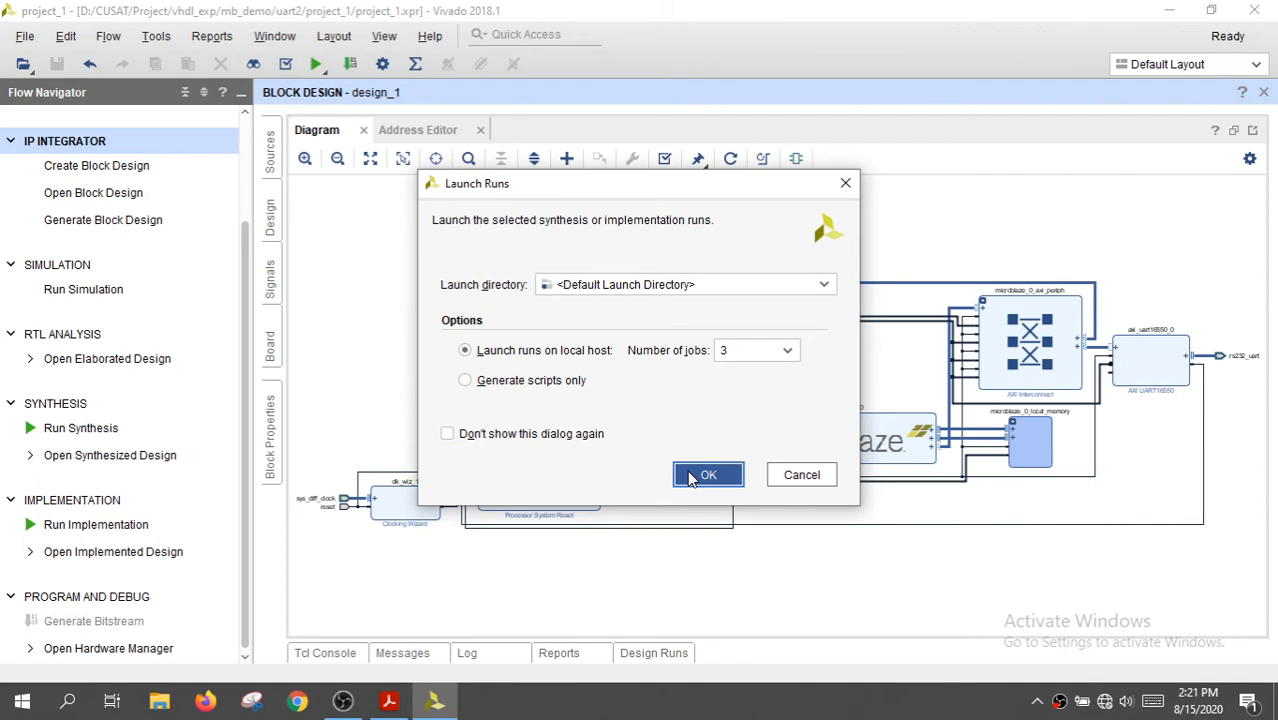
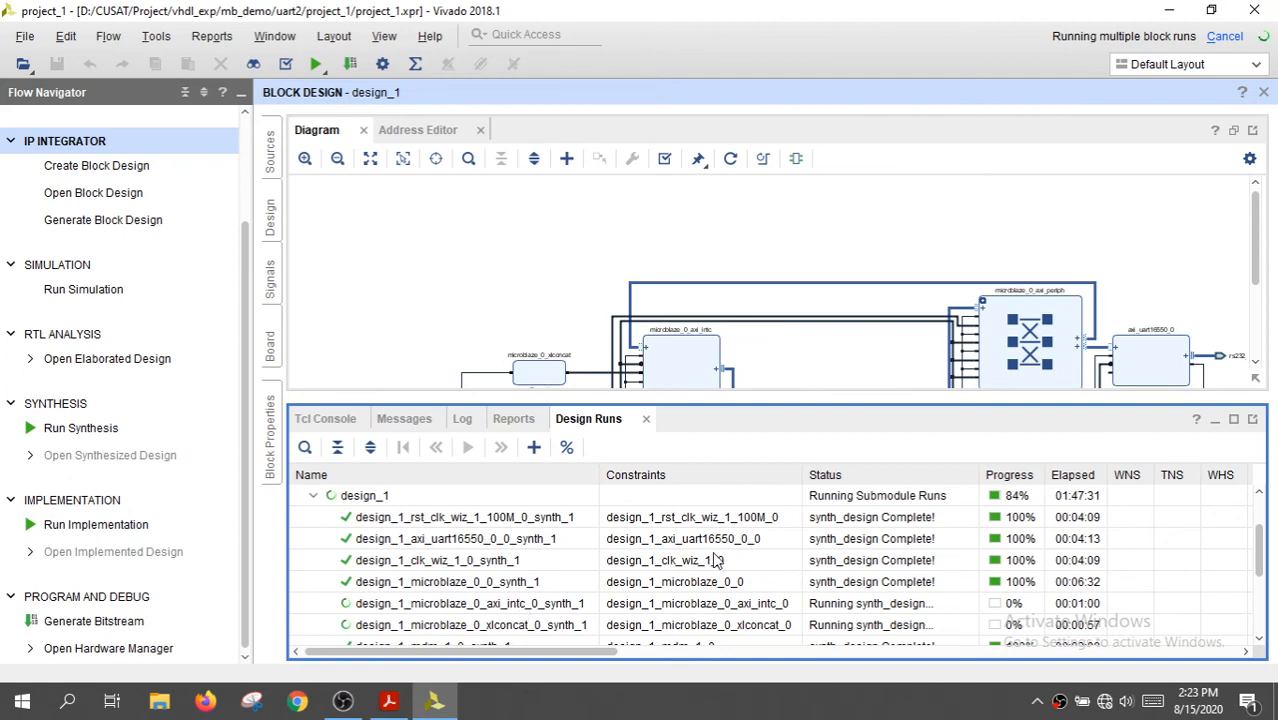
# Dismiss the bitstream completion options and export the hardware locally to the project with the bitstream included
pyautogui.scroll(-1, 527, 566)
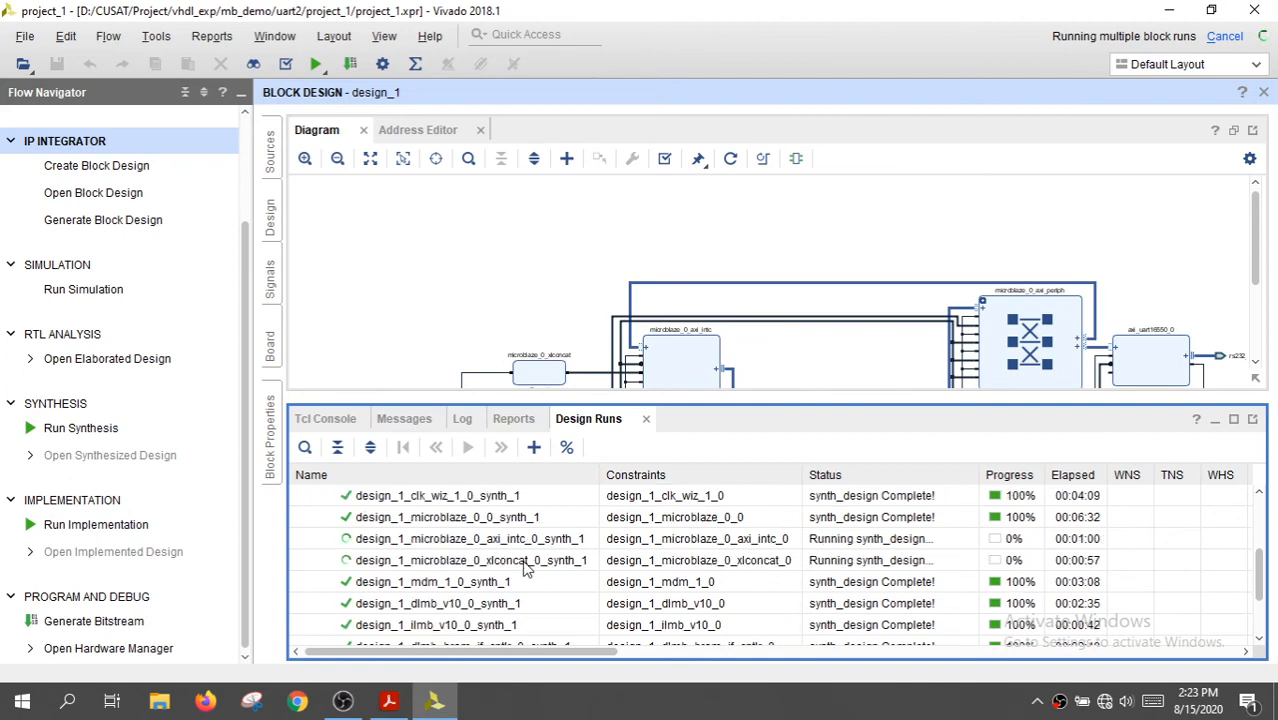
pyautogui.scroll(2, 527, 566)
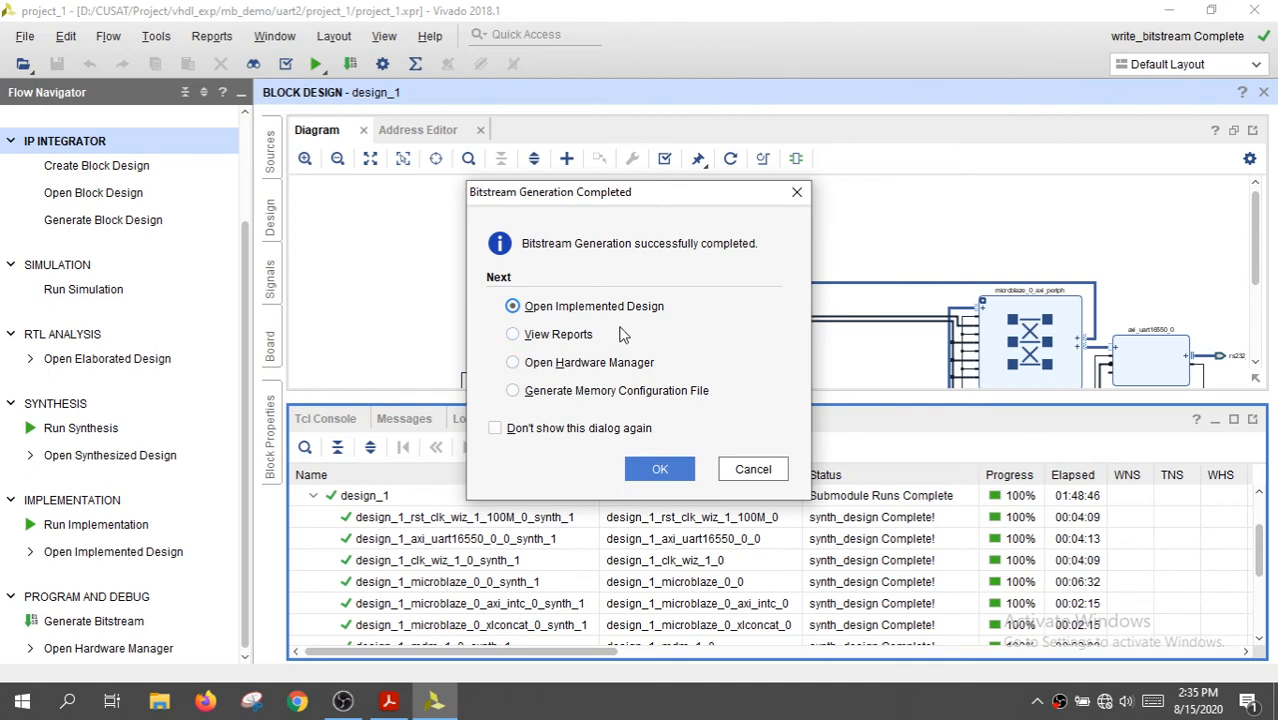
pyautogui.click(764, 474)
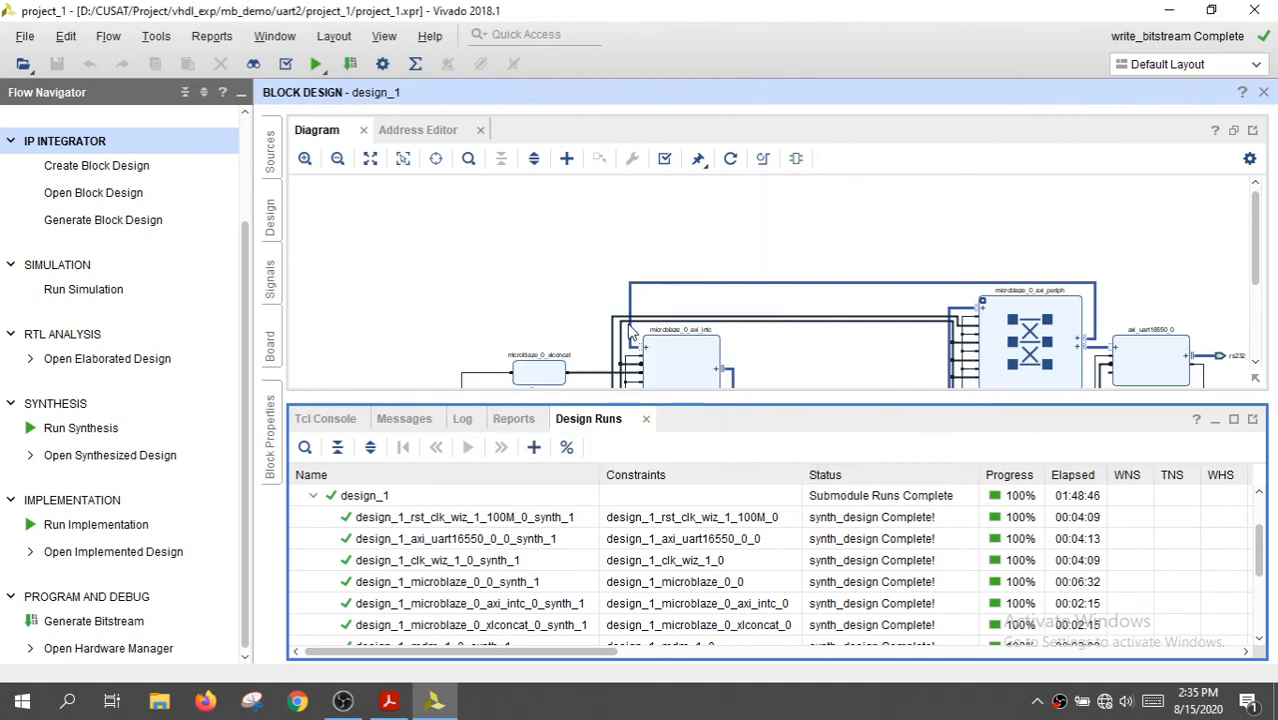
pyautogui.click(24, 36)
pyautogui.moveTo(86, 392)
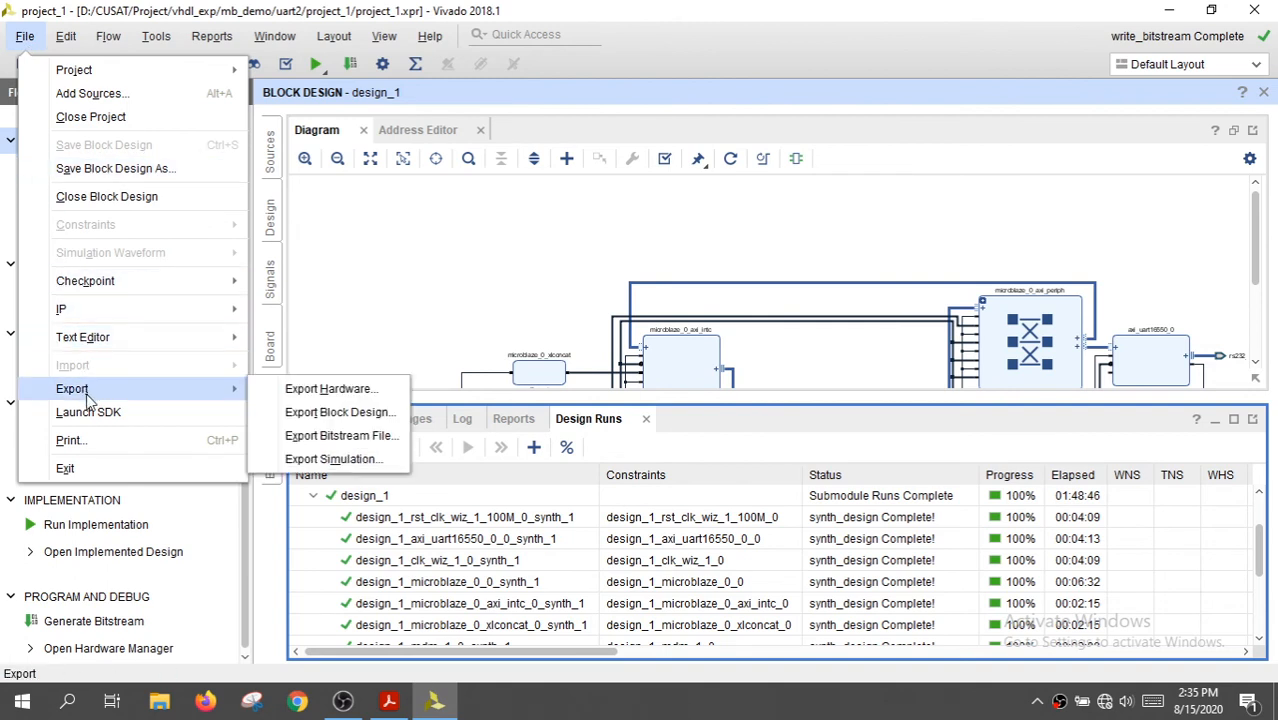
pyautogui.click(318, 392)
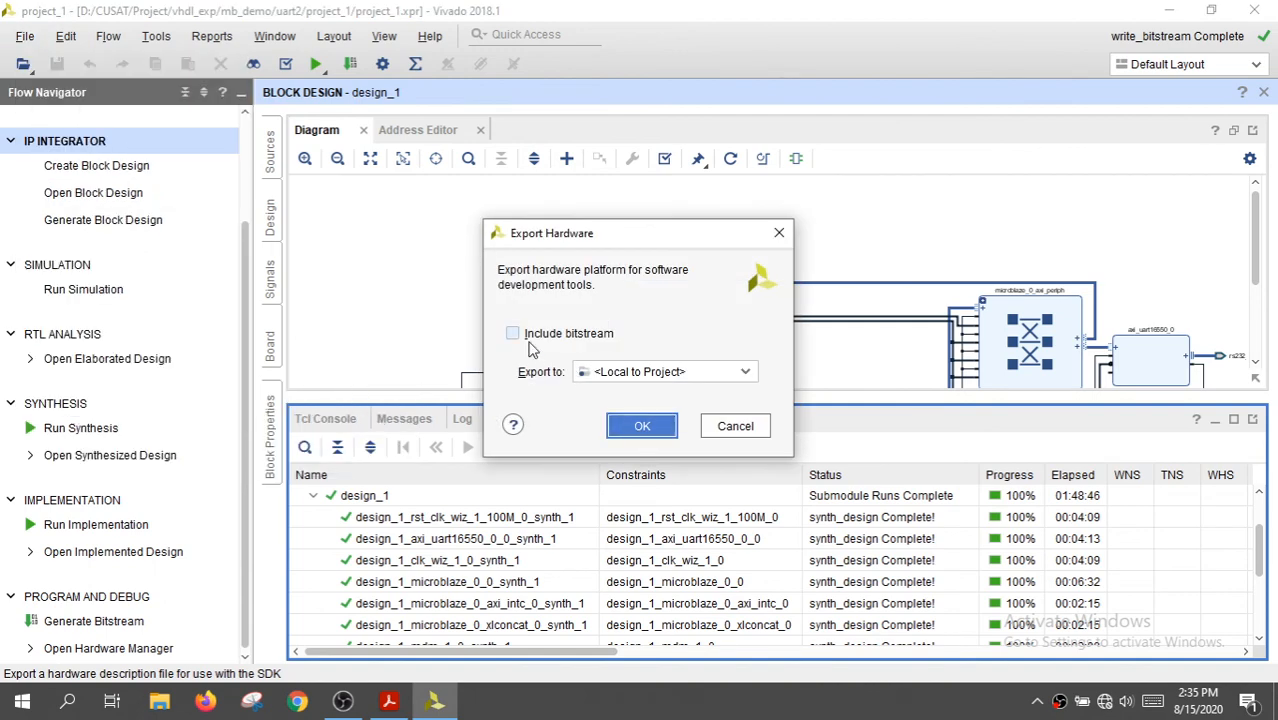
pyautogui.click(514, 334)
pyautogui.click(640, 428)
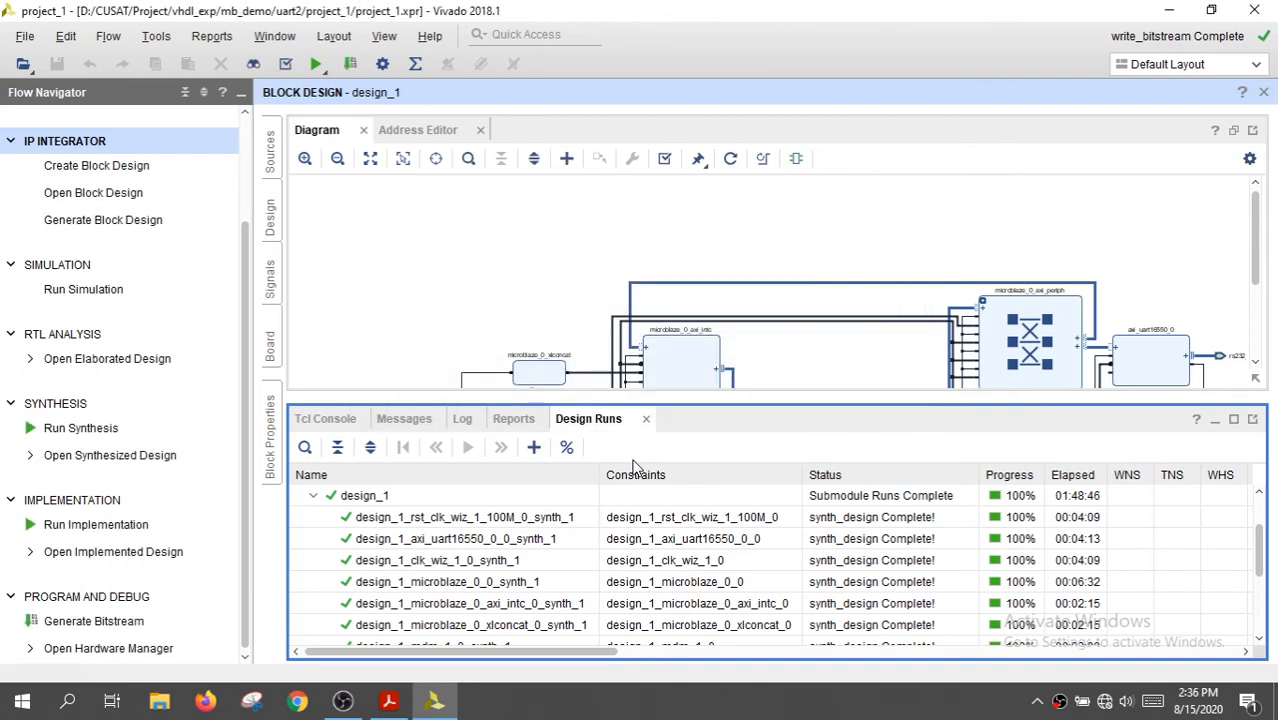
# Launch the SDK with both the exported location and workspace local to the project, and maximize its window
pyautogui.click(24, 36)
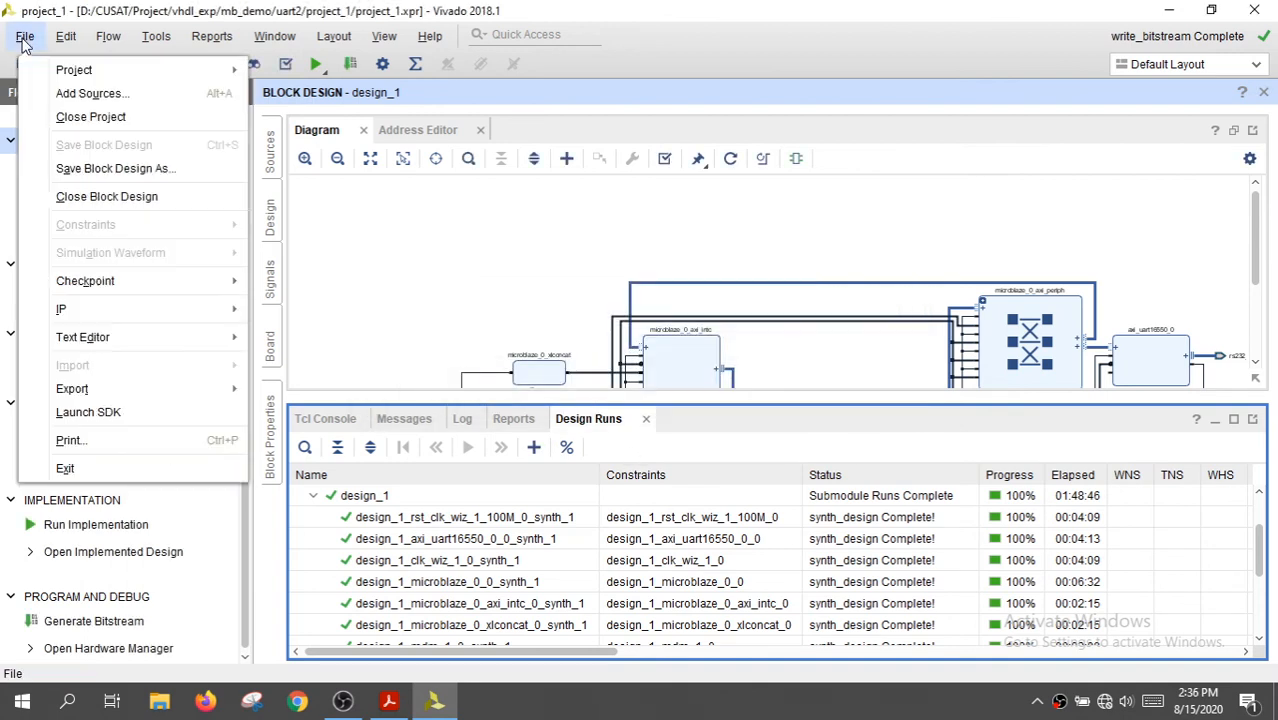
pyautogui.click(100, 412)
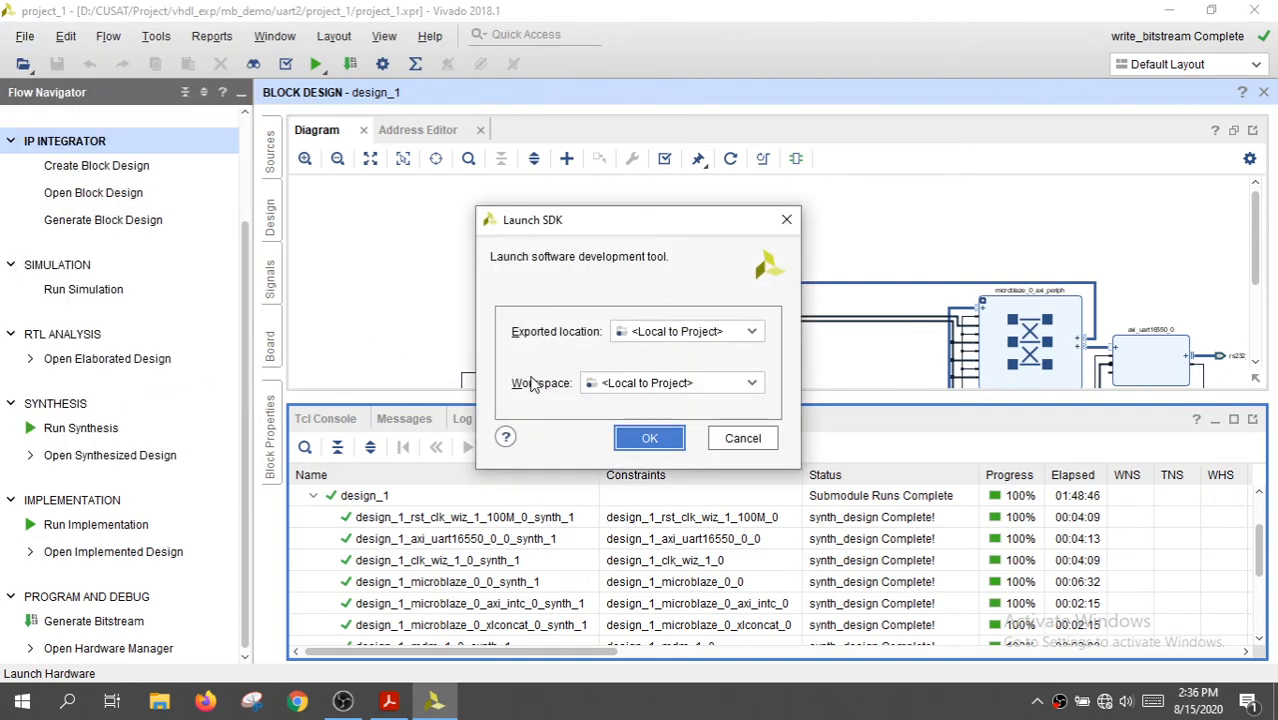
pyautogui.click(650, 438)
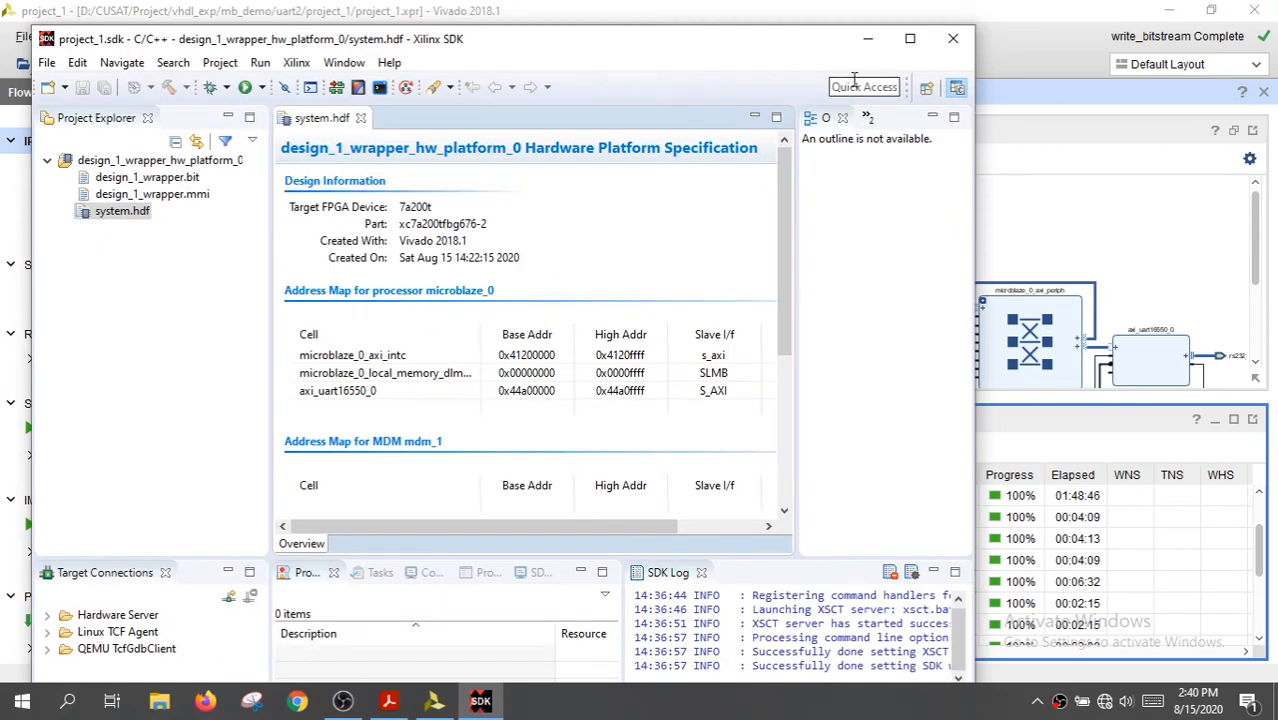
pyautogui.click(909, 38)
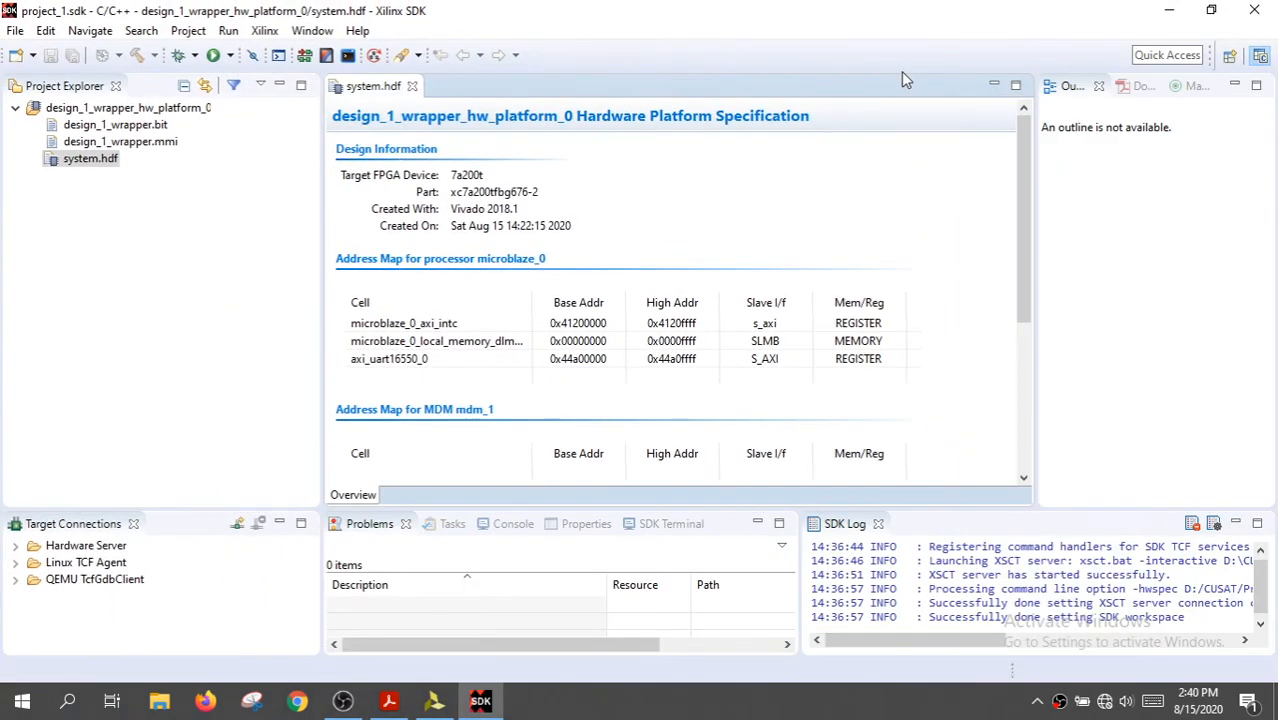
# Create a standalone C application project named test_app for microblaze_0 from the Hello World template with a new board support package
pyautogui.click(15, 31)
pyautogui.moveTo(300, 52)
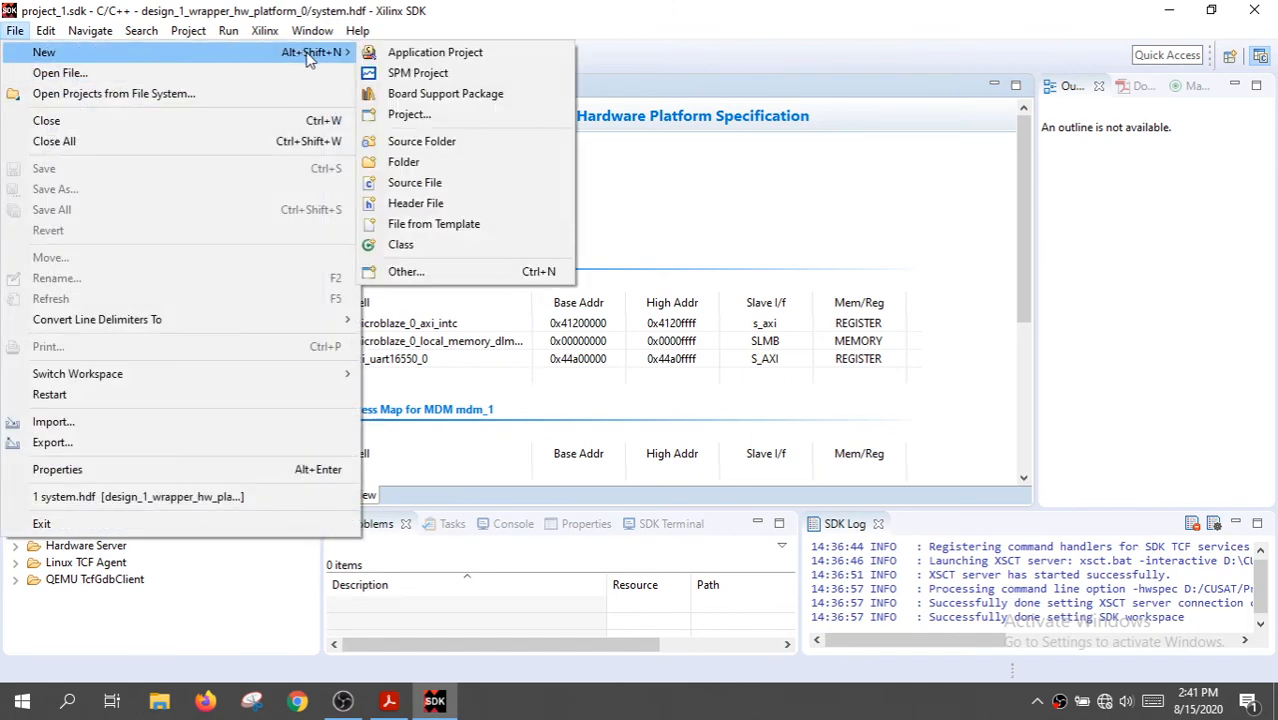
pyautogui.click(437, 53)
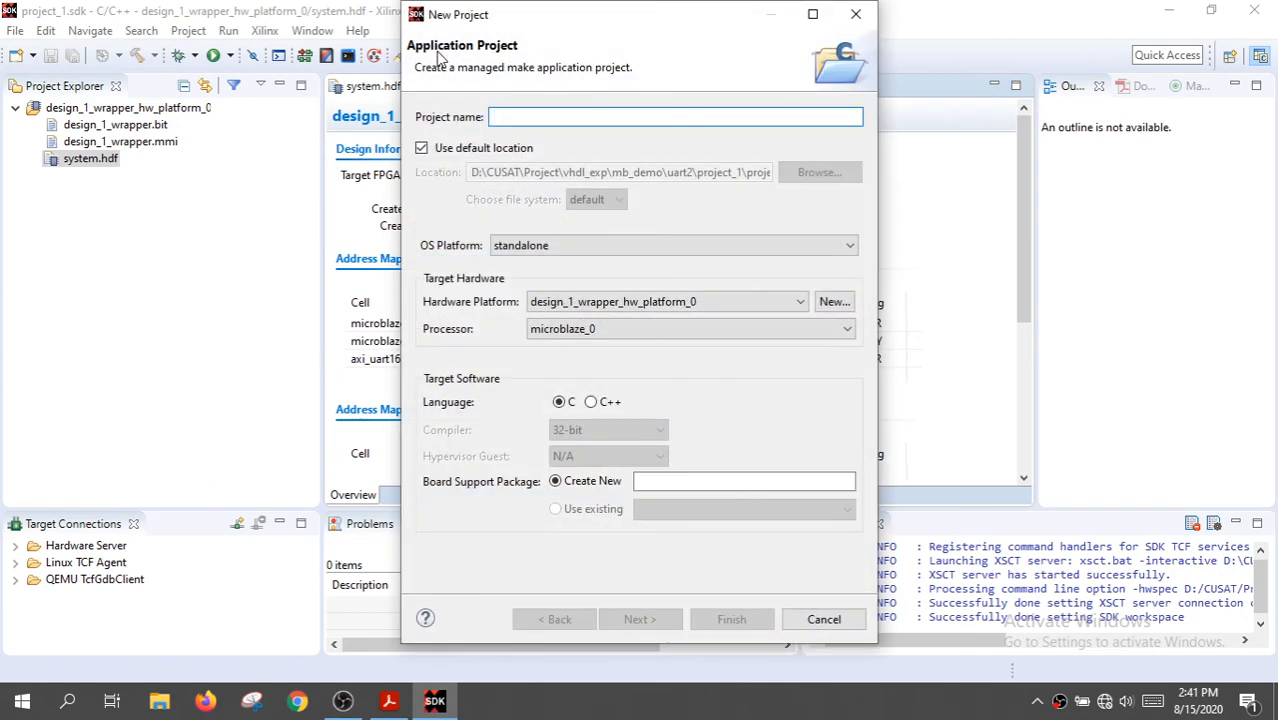
pyautogui.write('te')
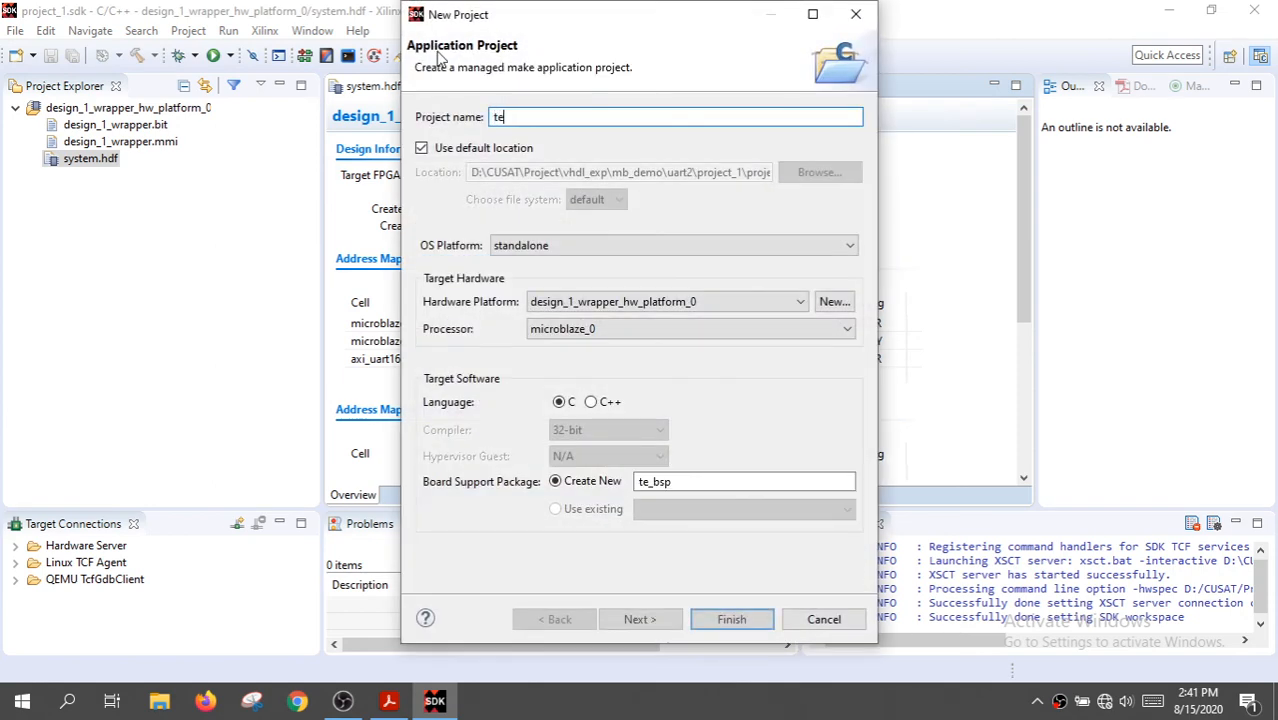
pyautogui.write('st_')
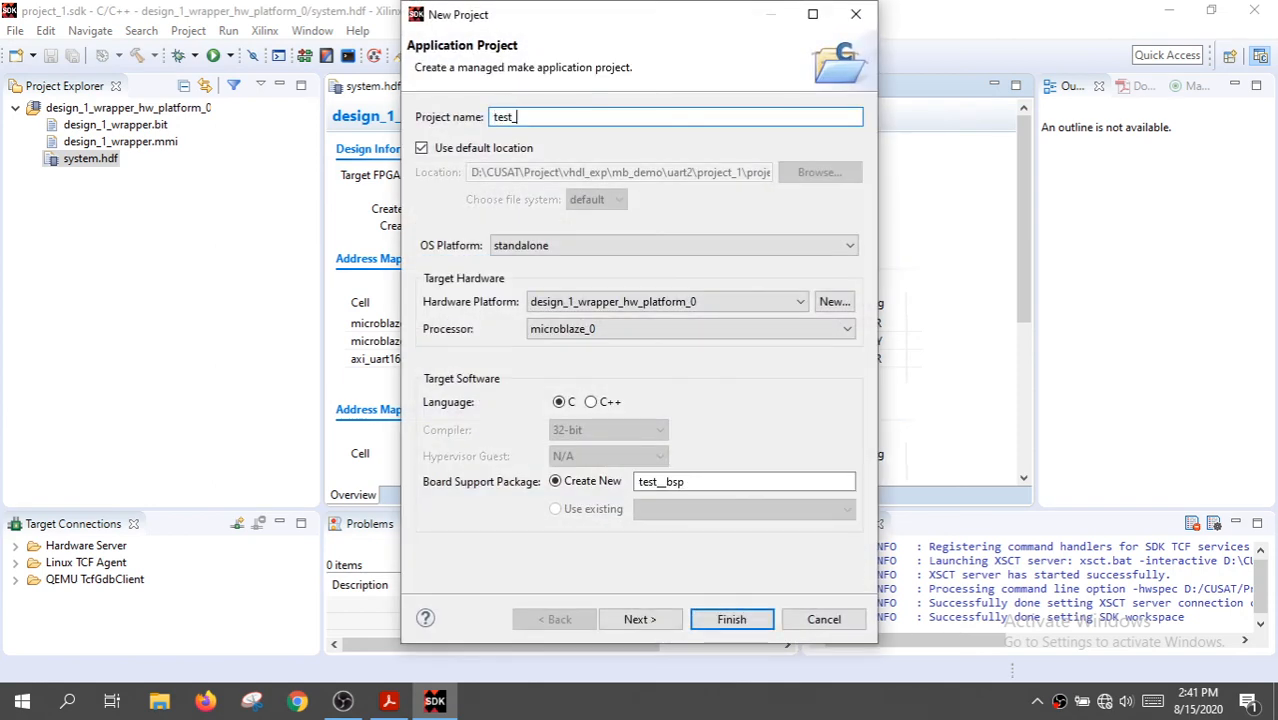
pyautogui.write('app')
pyautogui.click(645, 619)
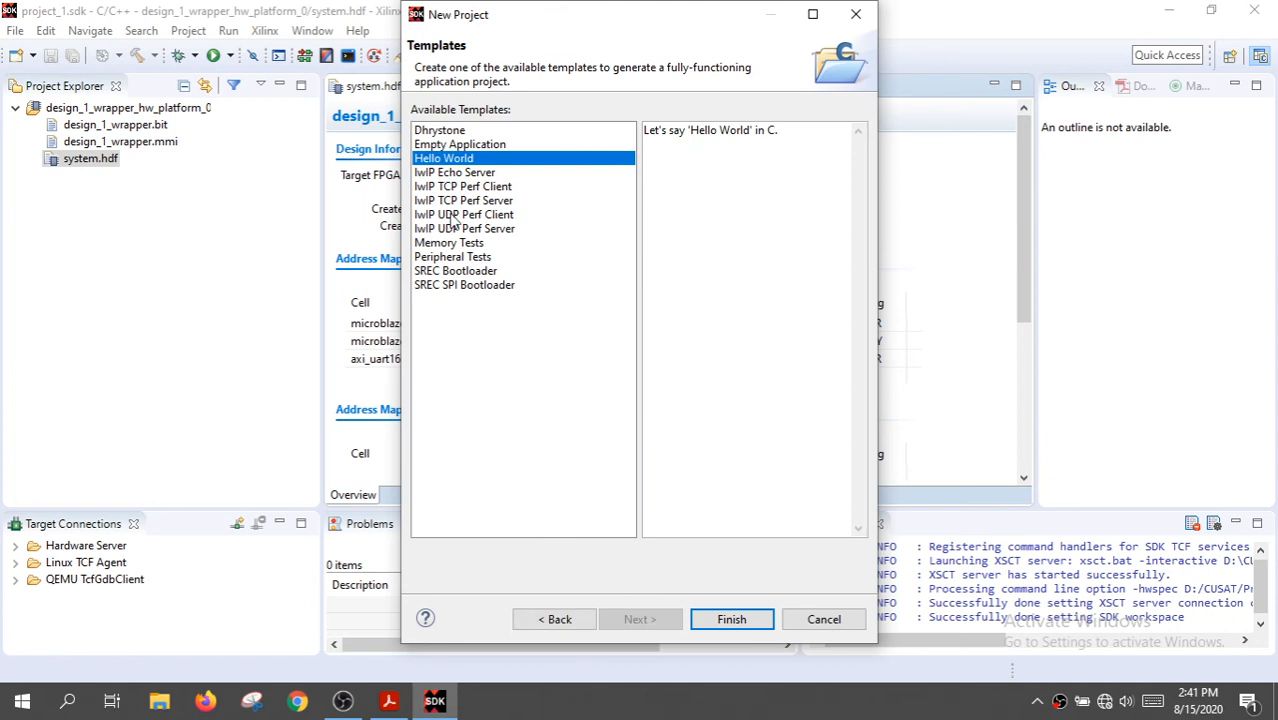
pyautogui.click(727, 624)
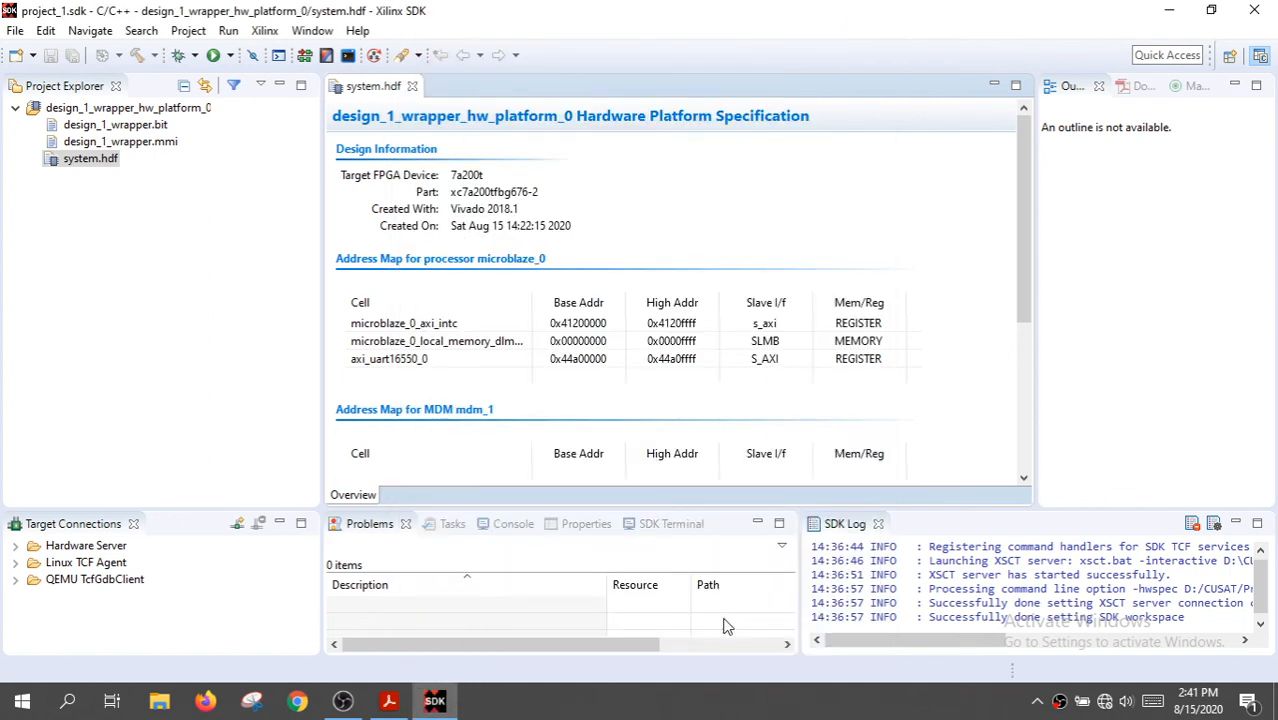
pyautogui.click(844, 704)
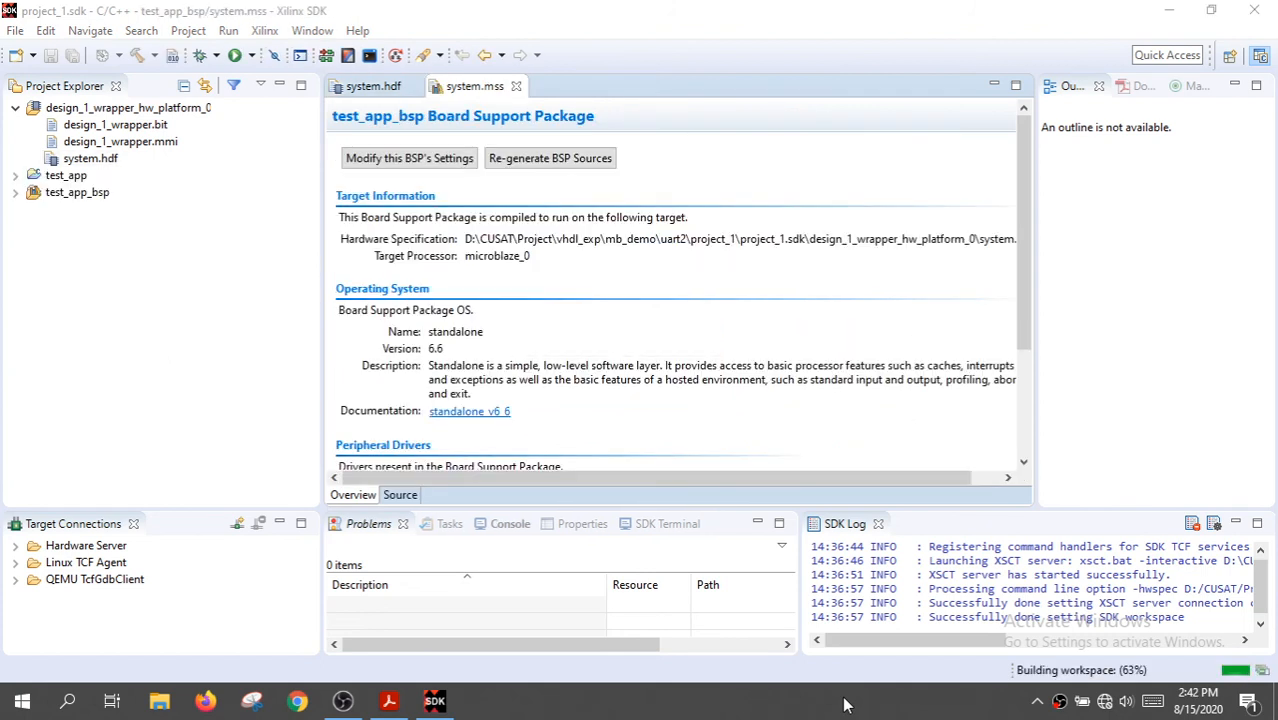
# Enlarge the build console and examine the build output of the hardware platform, test_app and test_app_bsp projects
pyautogui.click(508, 524)
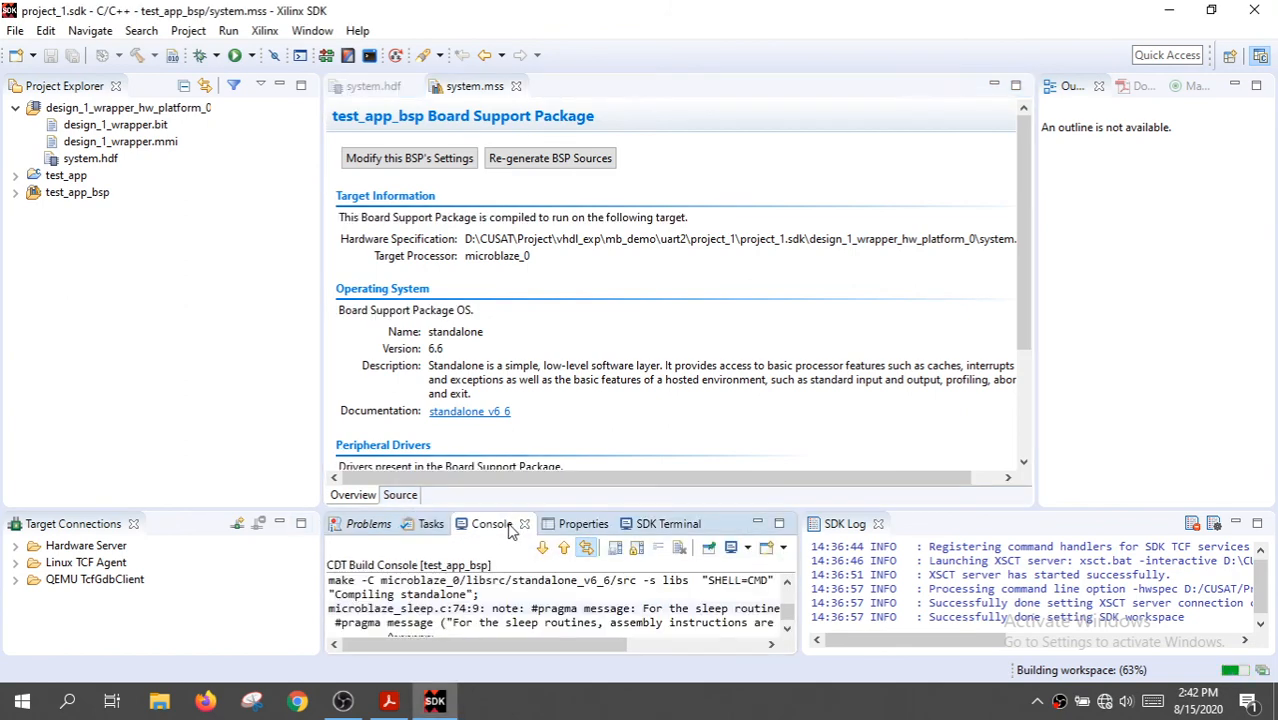
pyautogui.moveTo(505, 511); pyautogui.dragTo(508, 428)
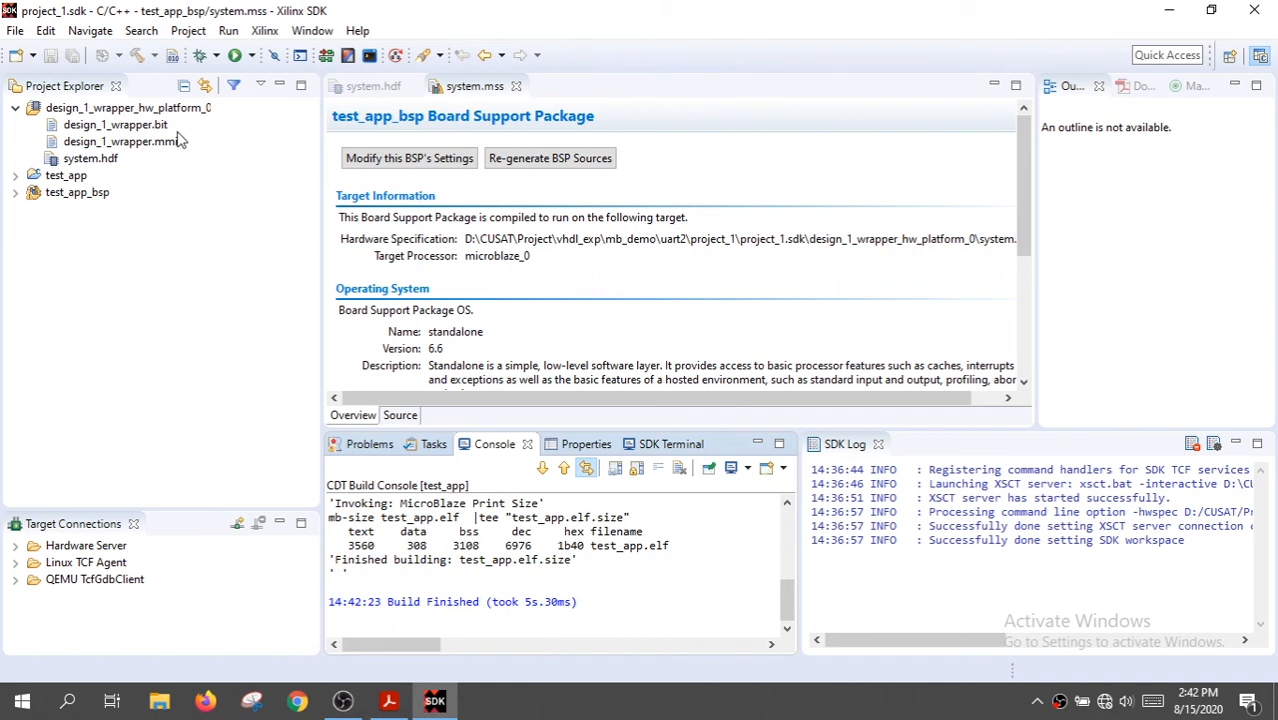
pyautogui.click(15, 107)
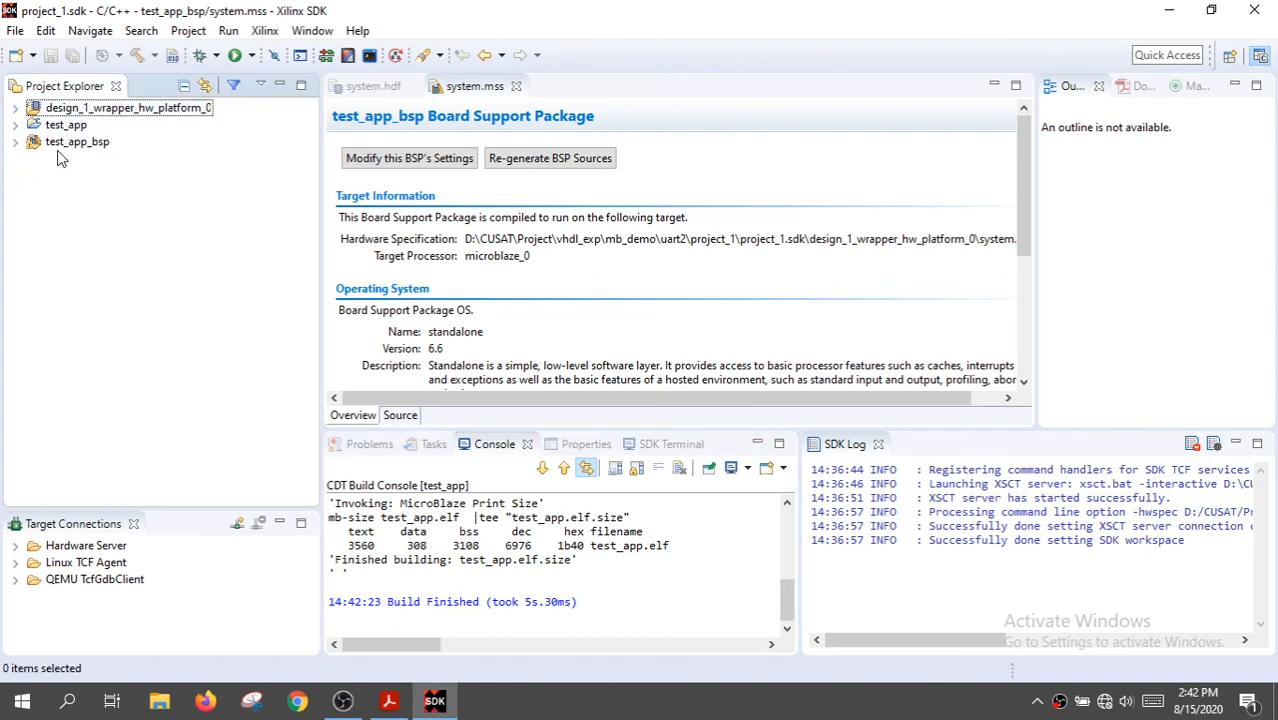
pyautogui.click(147, 110)
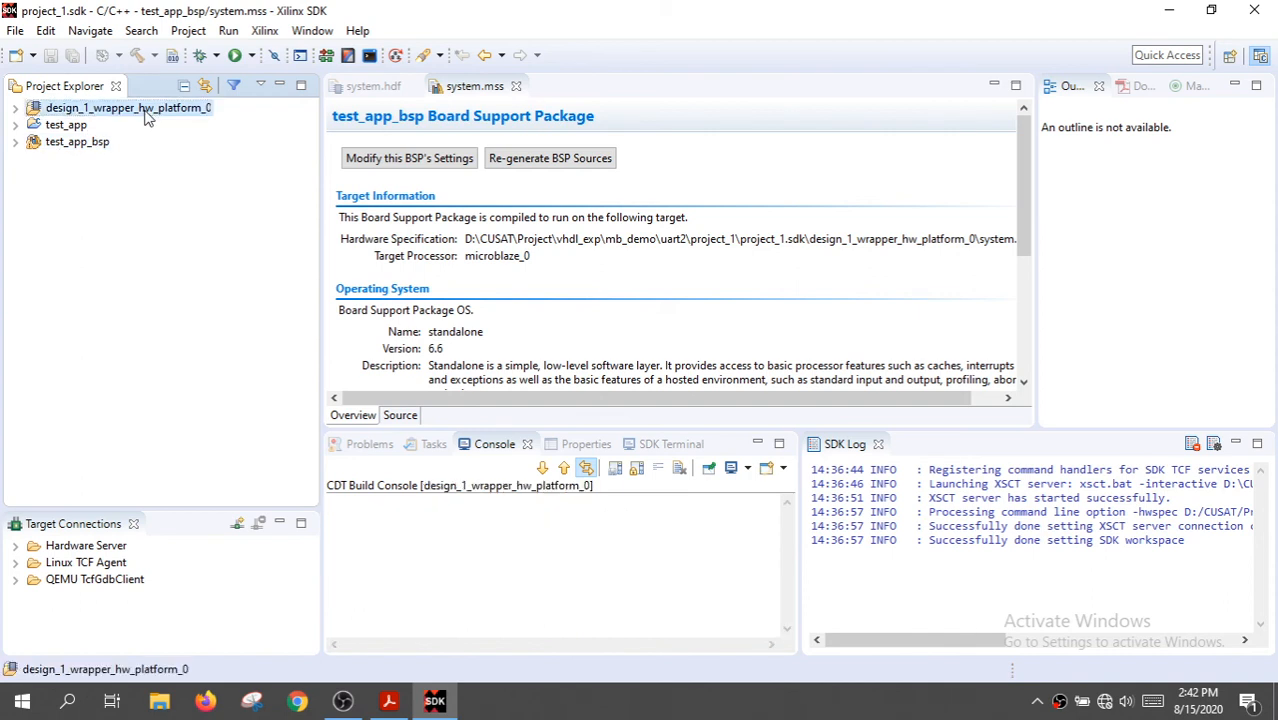
pyautogui.click(80, 130)
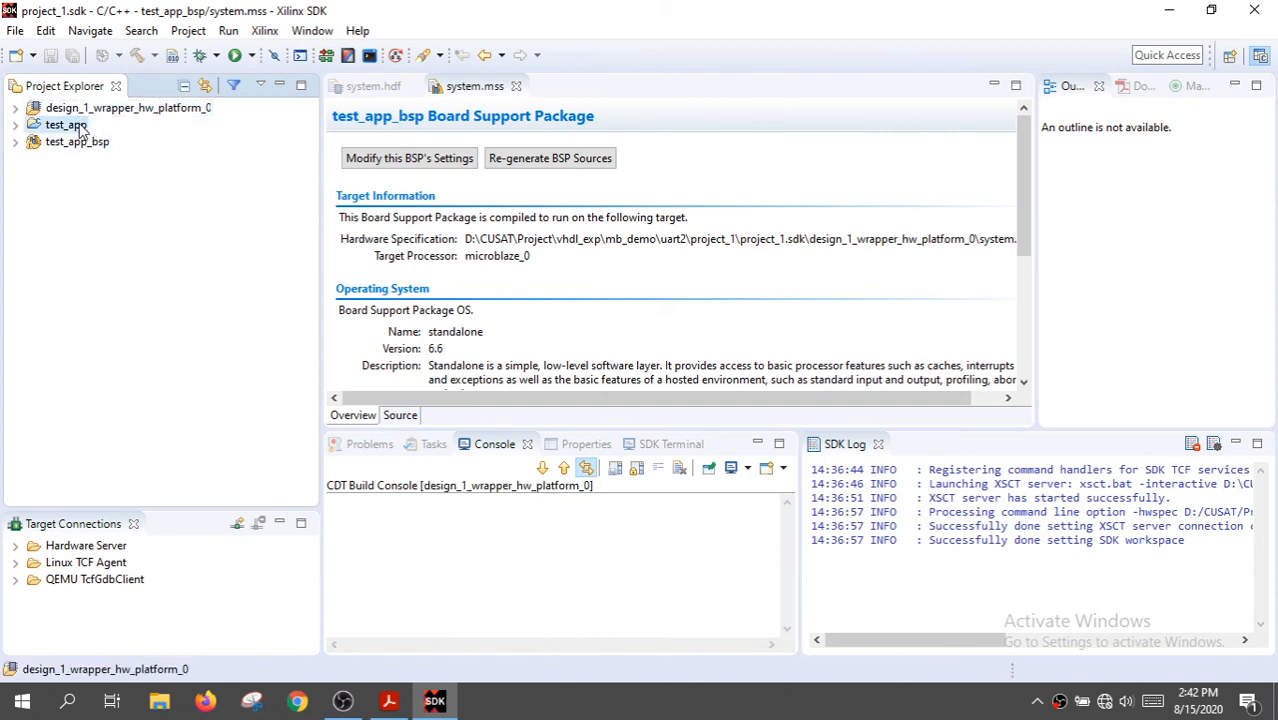
pyautogui.click(84, 143)
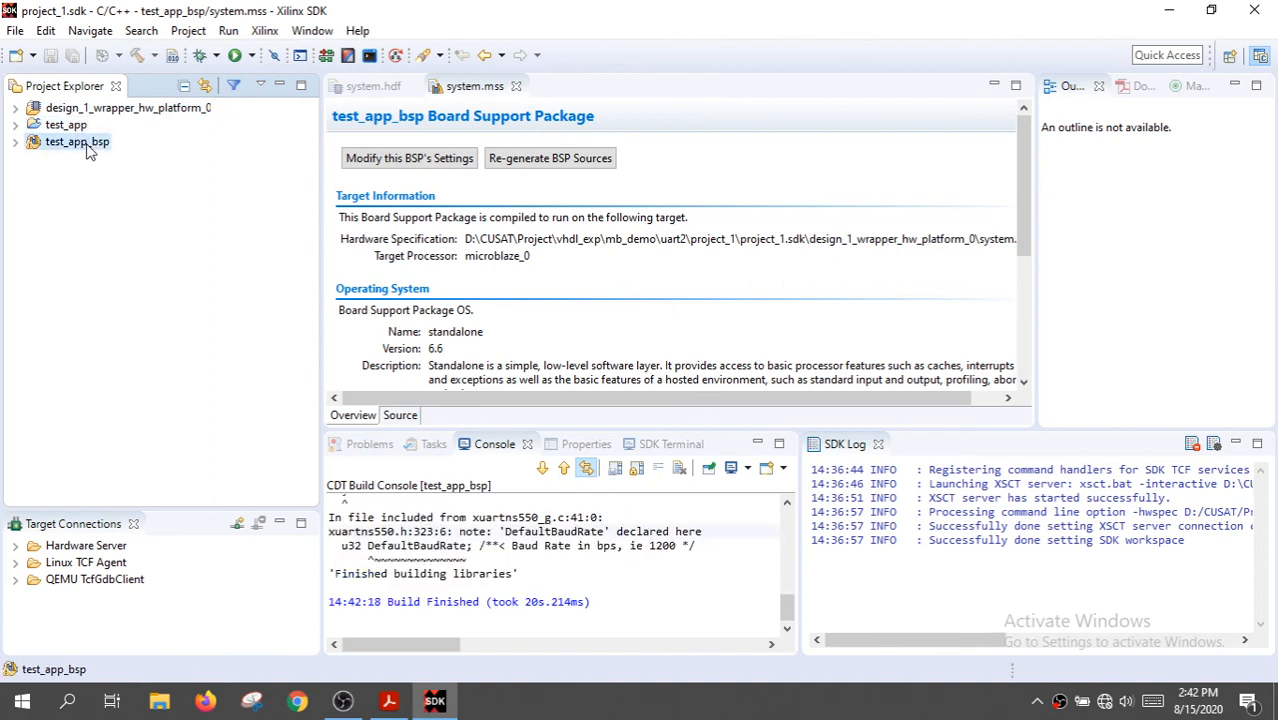
# Open helloworld.c from the src folder of test_app at its main function
pyautogui.click(16, 125)
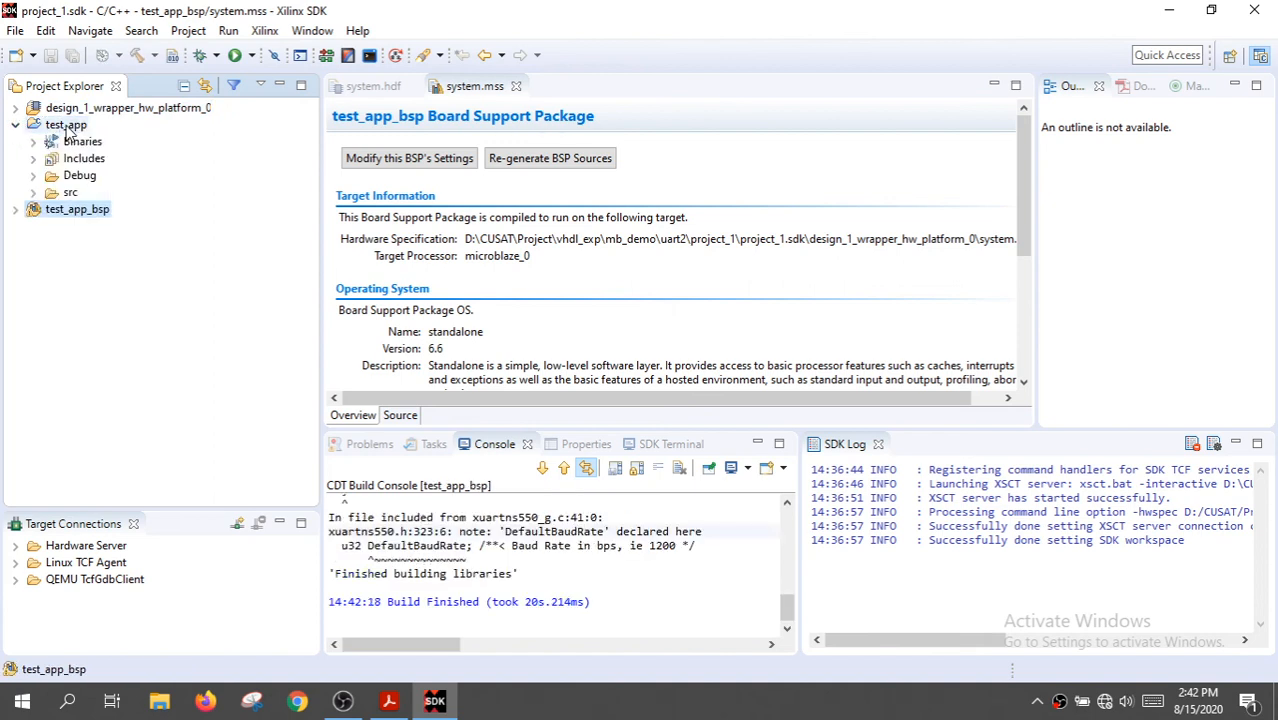
pyautogui.click(33, 193)
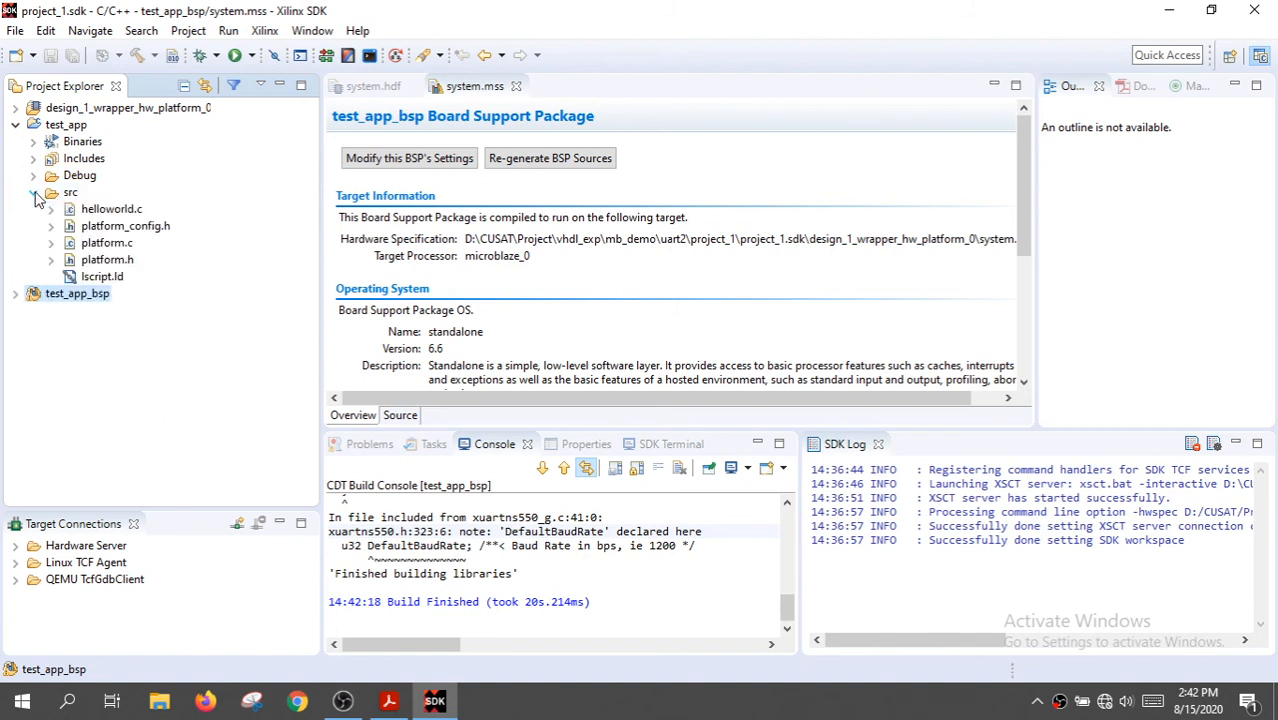
pyautogui.click(114, 212)
pyautogui.doubleClick(114, 211)
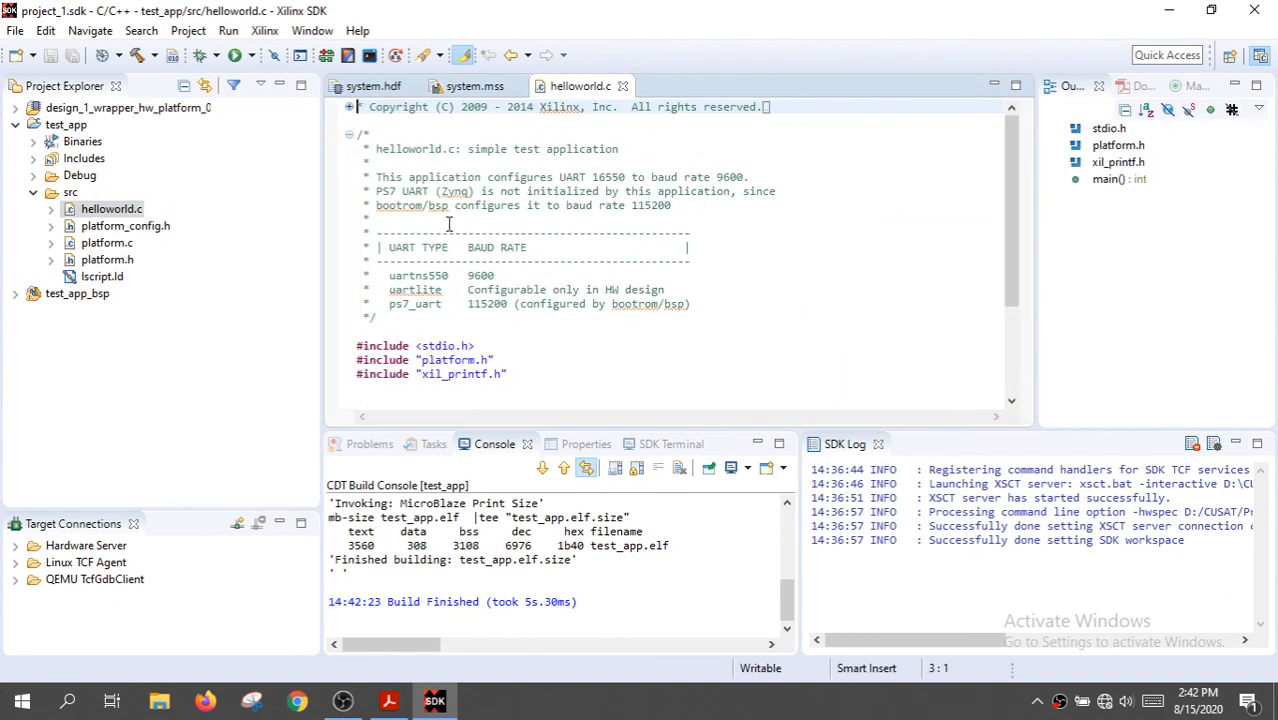
pyautogui.scroll(-2, 553, 229)
pyautogui.scroll(-1, 553, 229)
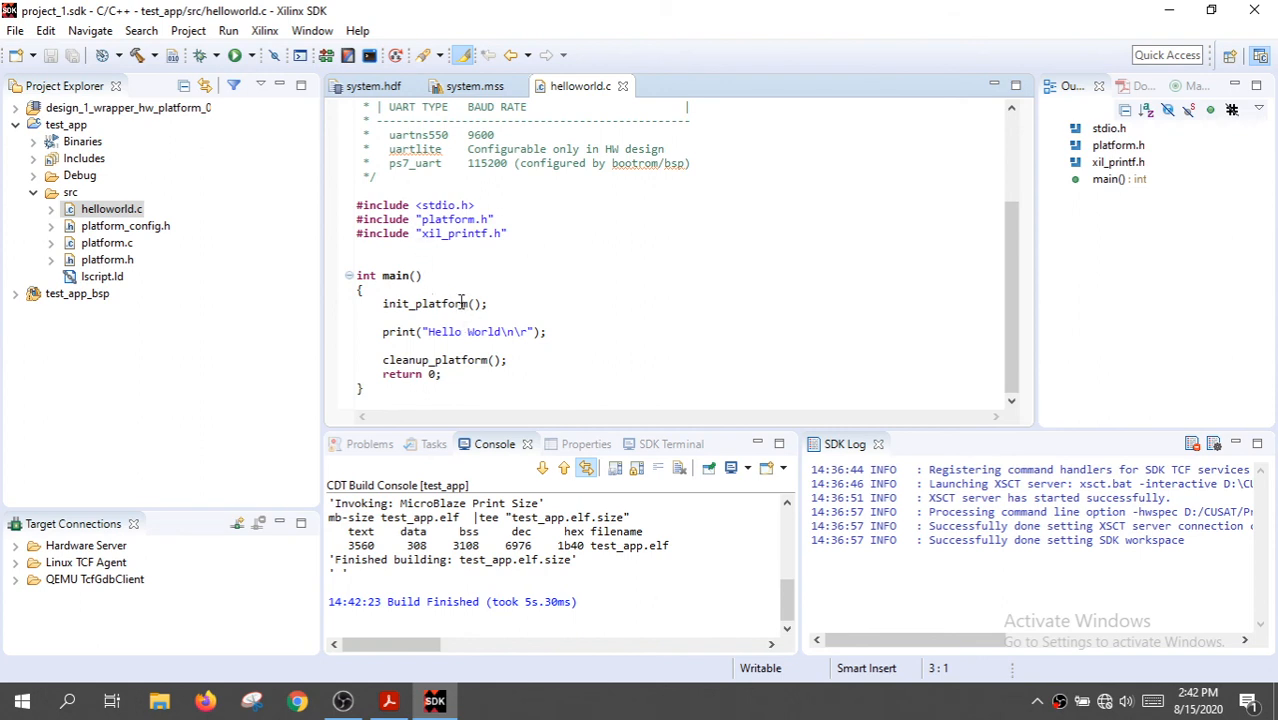
# Change the print statement's text in main to "Hello World from MicroBlaze\n\r" and save helloworld.c to rebuild the application
pyautogui.click(578, 272)
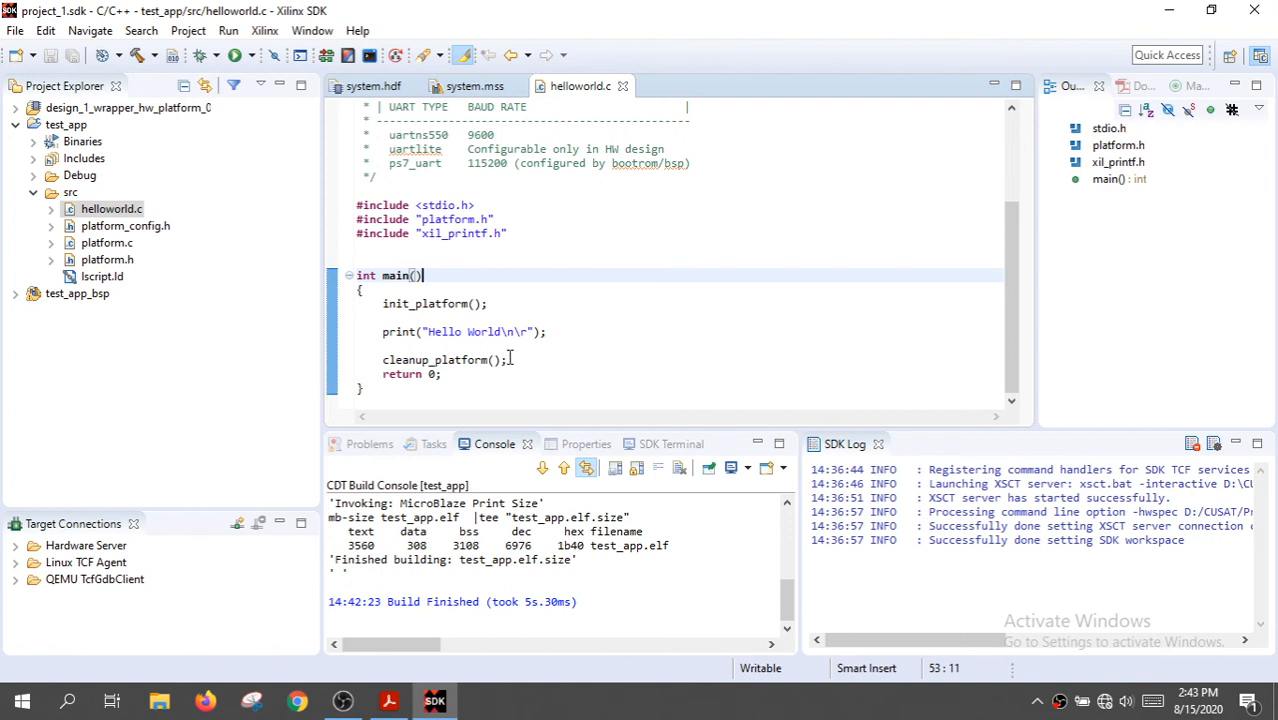
pyautogui.click(501, 331)
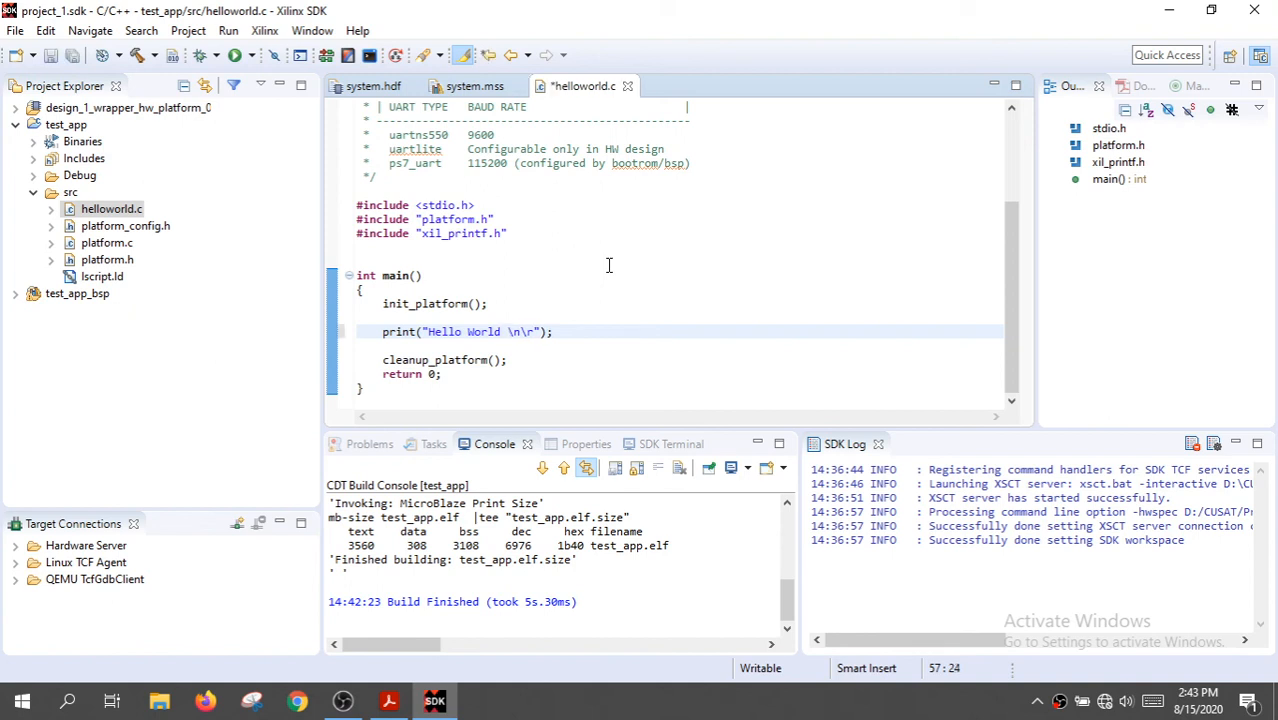
pyautogui.write('from MicrBlaze')
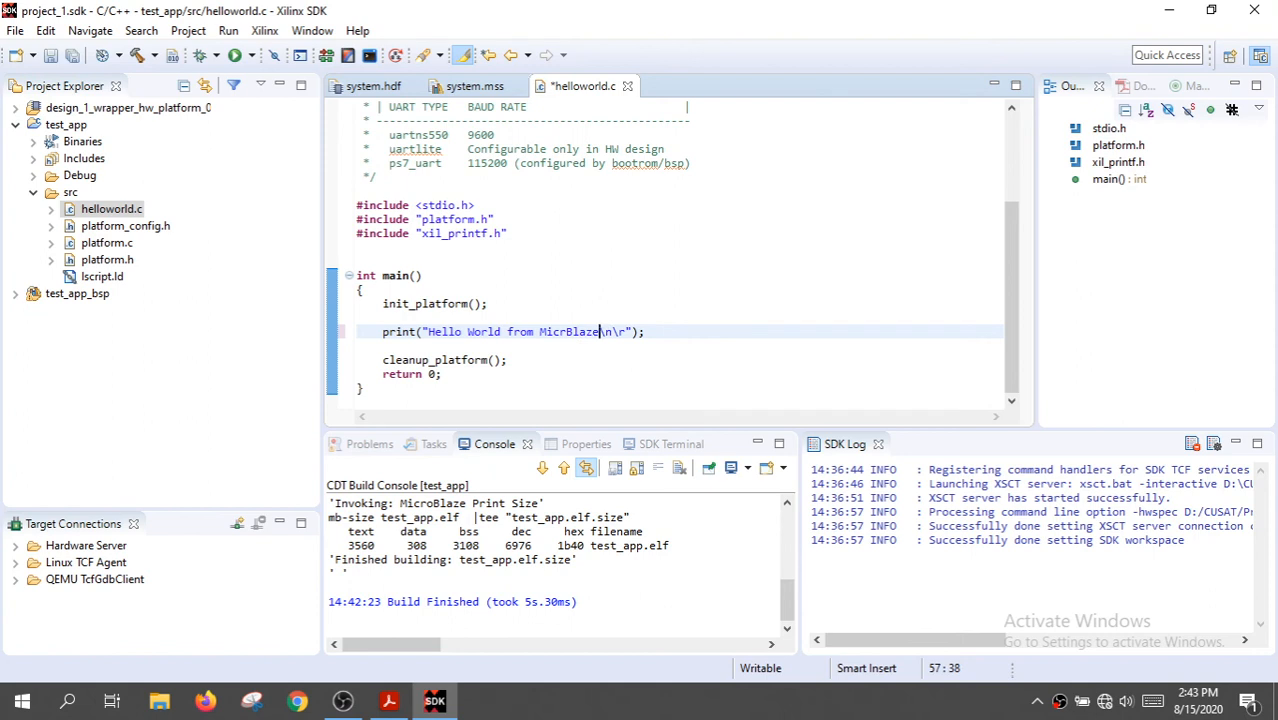
pyautogui.press('Left')
pyautogui.press('Left')
pyautogui.press('Left')
pyautogui.press('Left')
pyautogui.press('Left')
pyautogui.write('o')
pyautogui.hotkey('ctrl', 's')
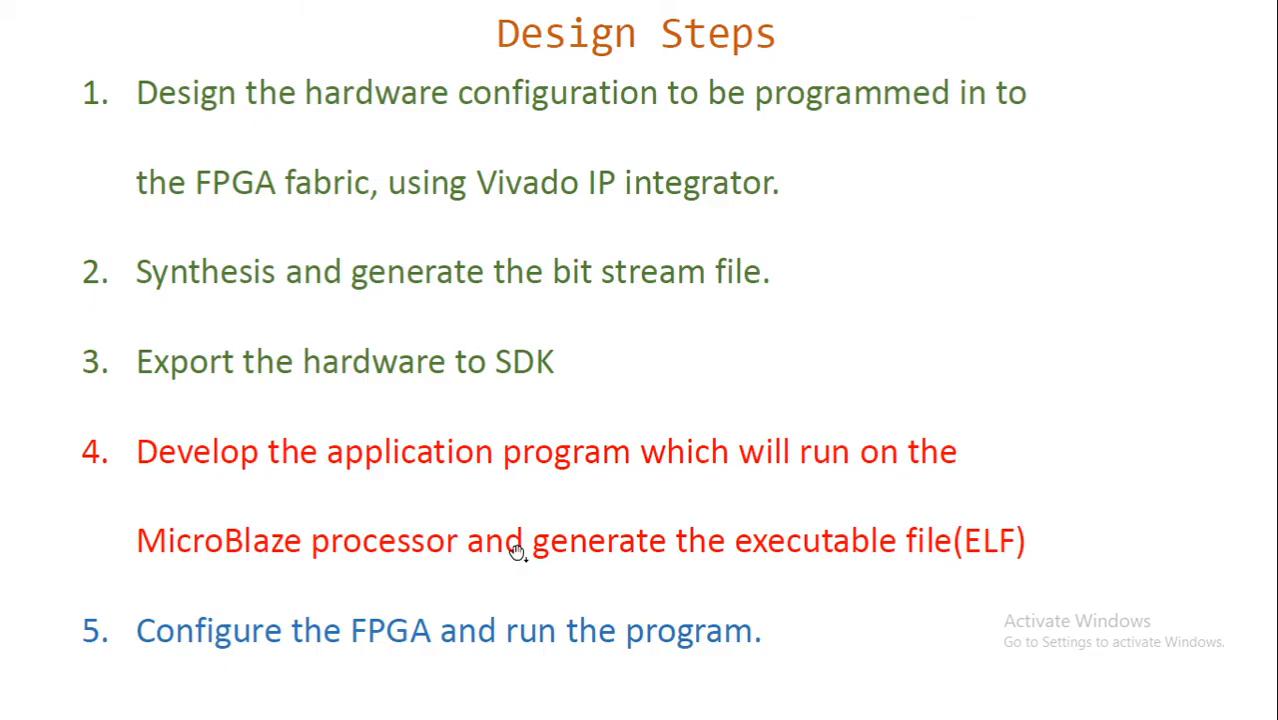
pyautogui.click(517, 552)
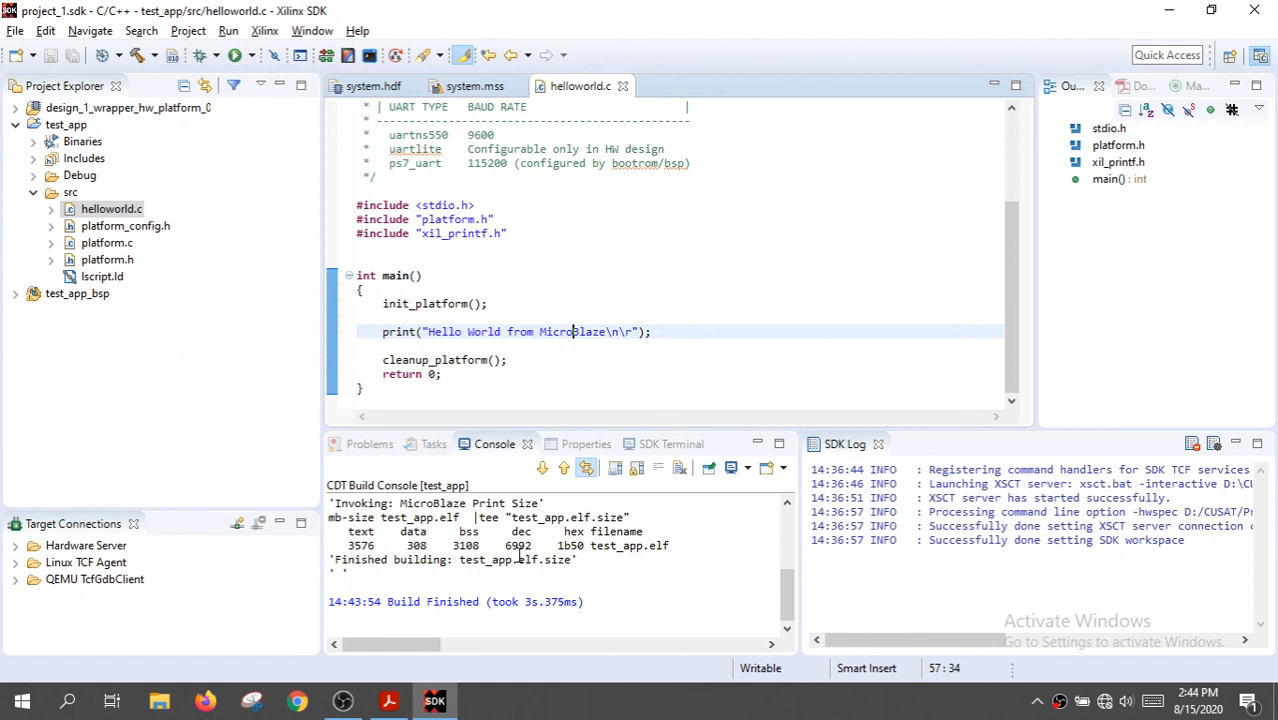
# Program the FPGA with design_1_wrapper.bit and design_1_wrapper.mmi, initializing microblaze_0's block RAM with bootloop
pyautogui.click(266, 32)
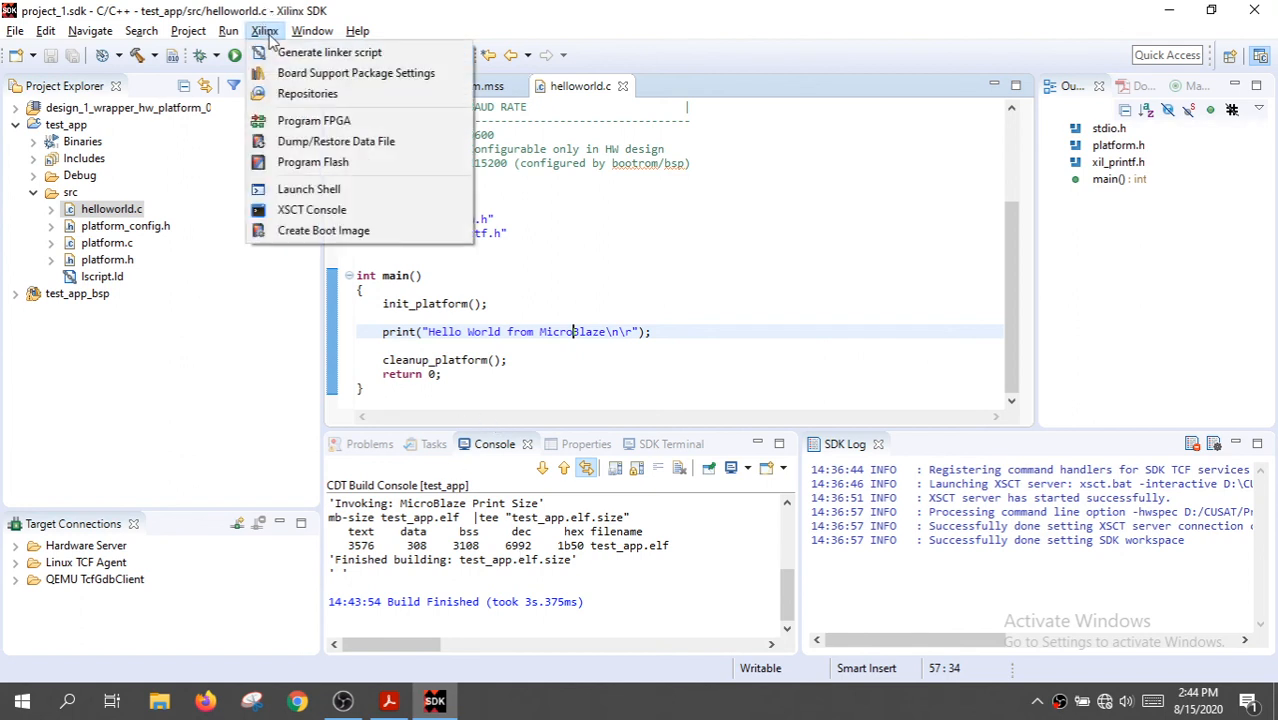
pyautogui.click(313, 127)
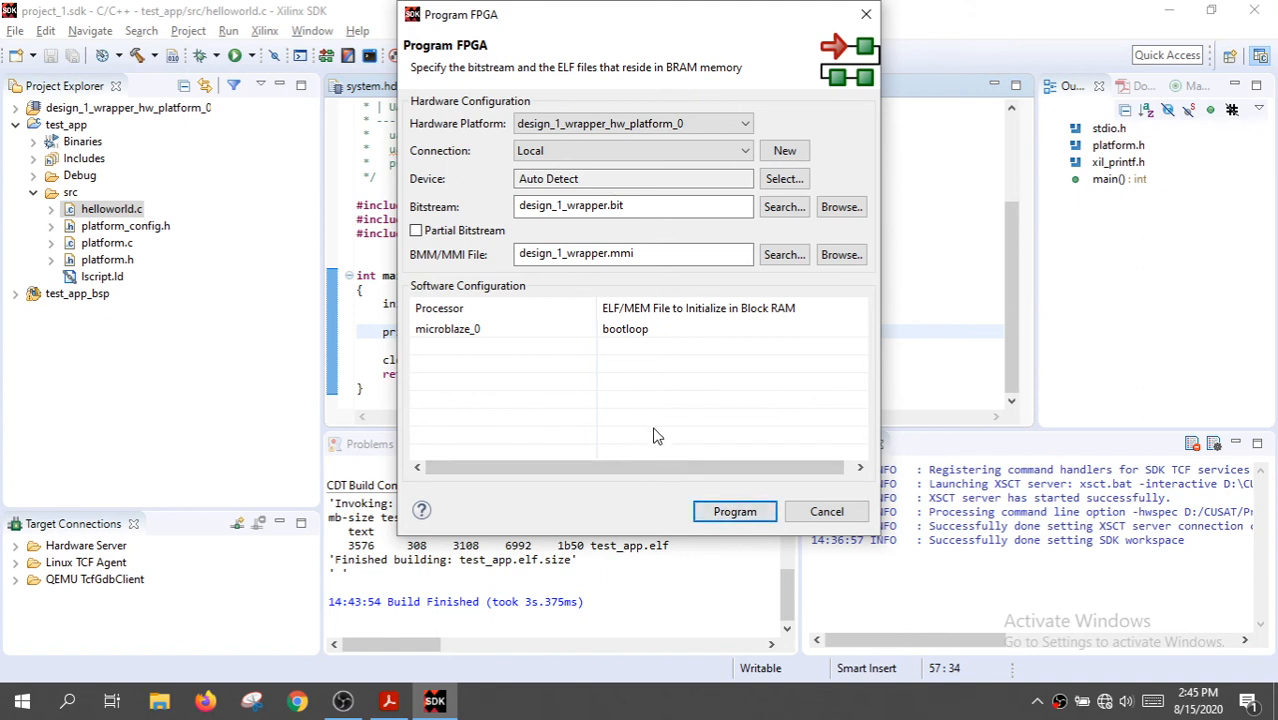
pyautogui.press('alt')
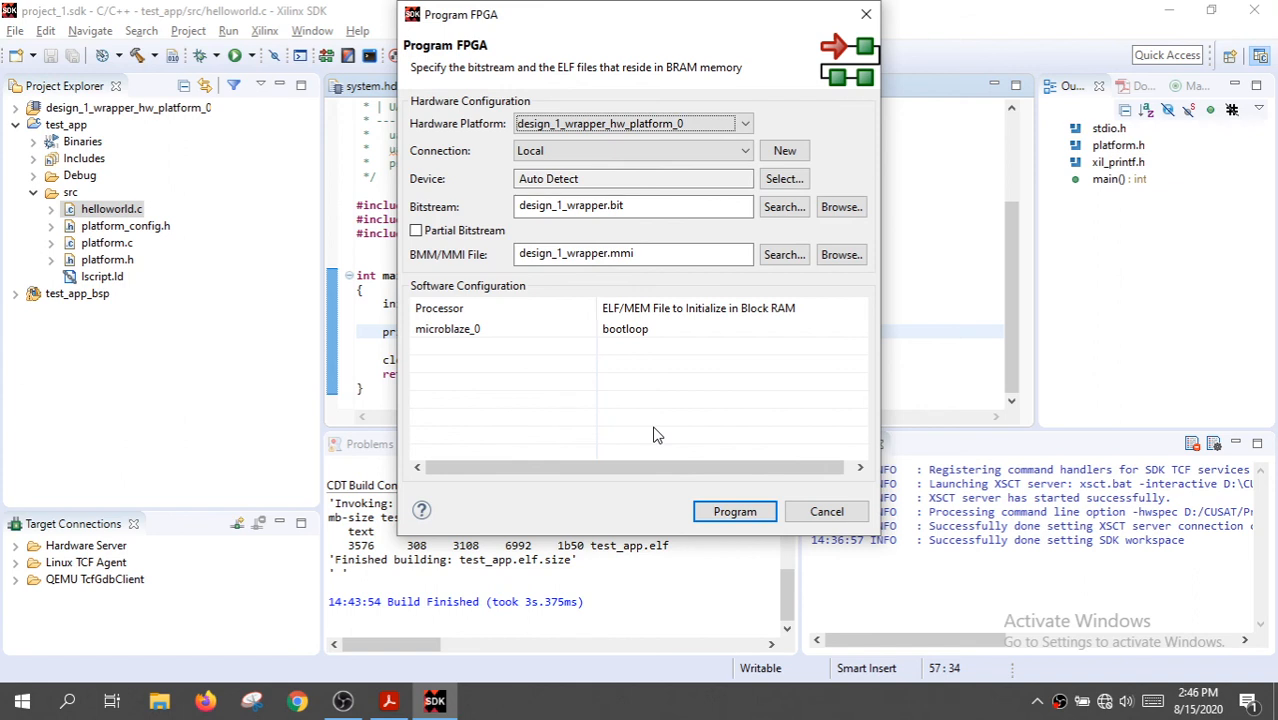
pyautogui.click(718, 514)
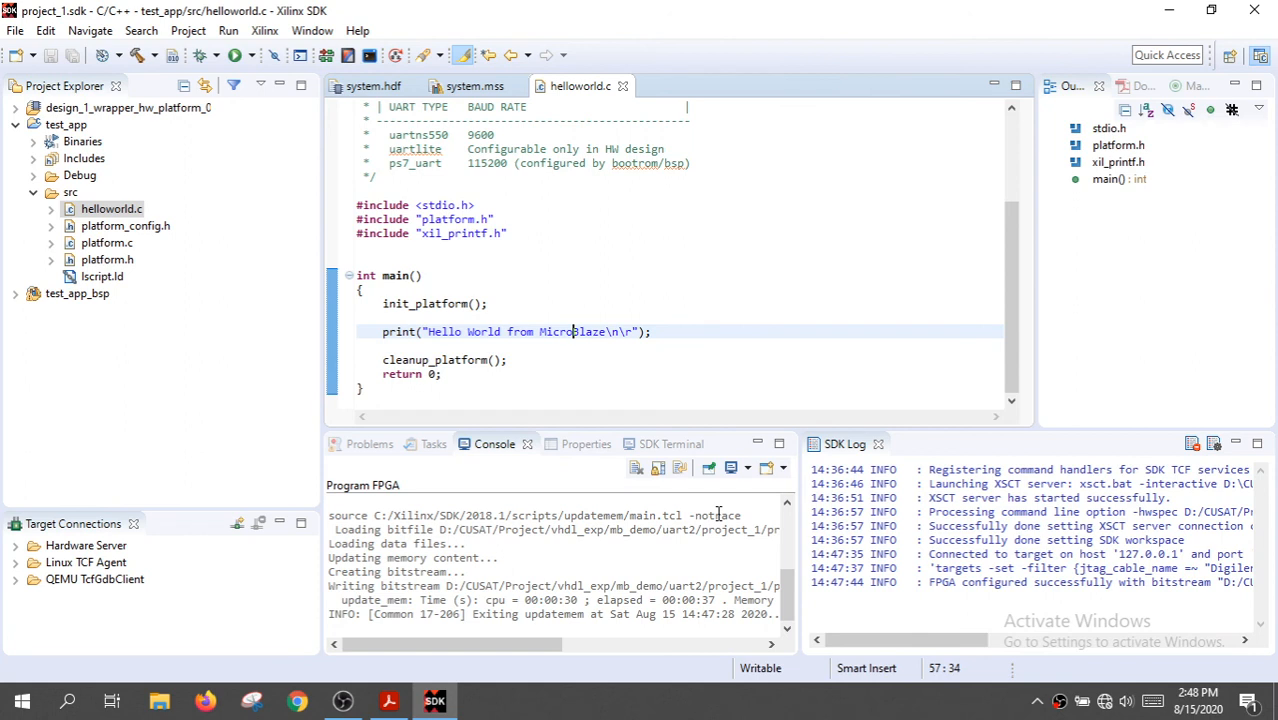
# Switch to Tera Term and open a serial connection on COM7, the Silicon Labs CP210x USB to UART Bridge
pyautogui.click(1174, 12)
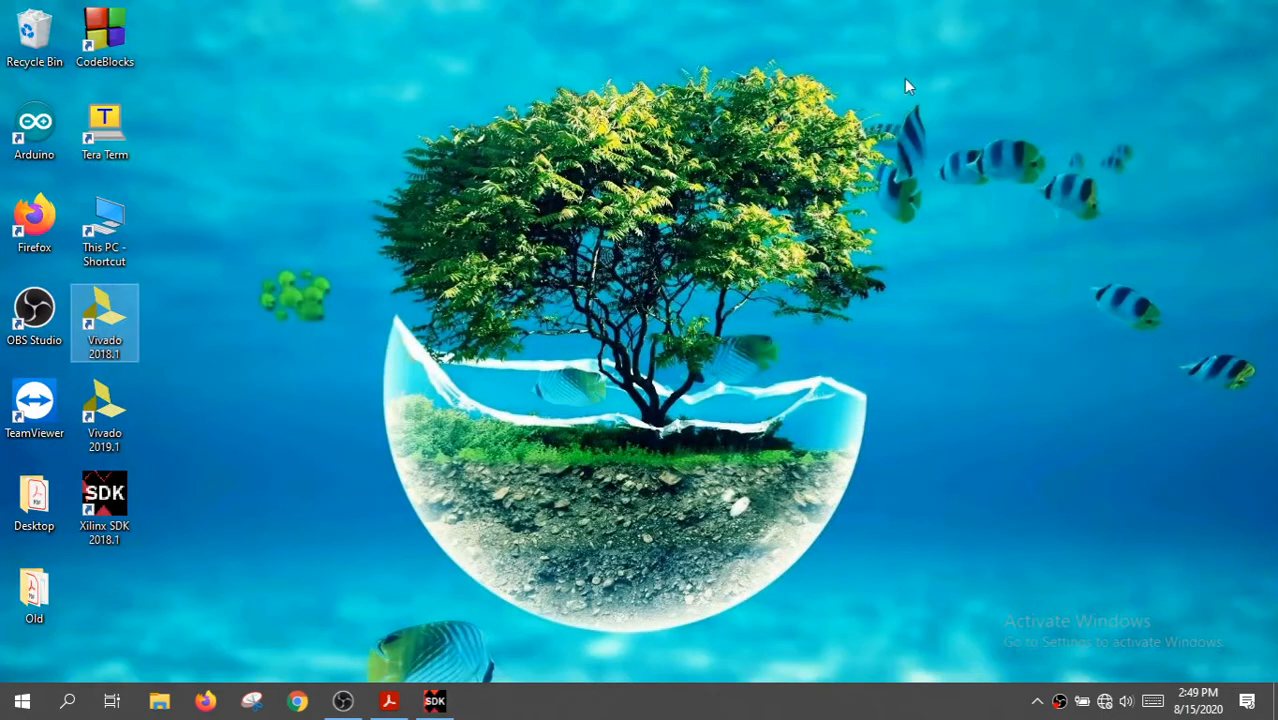
pyautogui.click(119, 133)
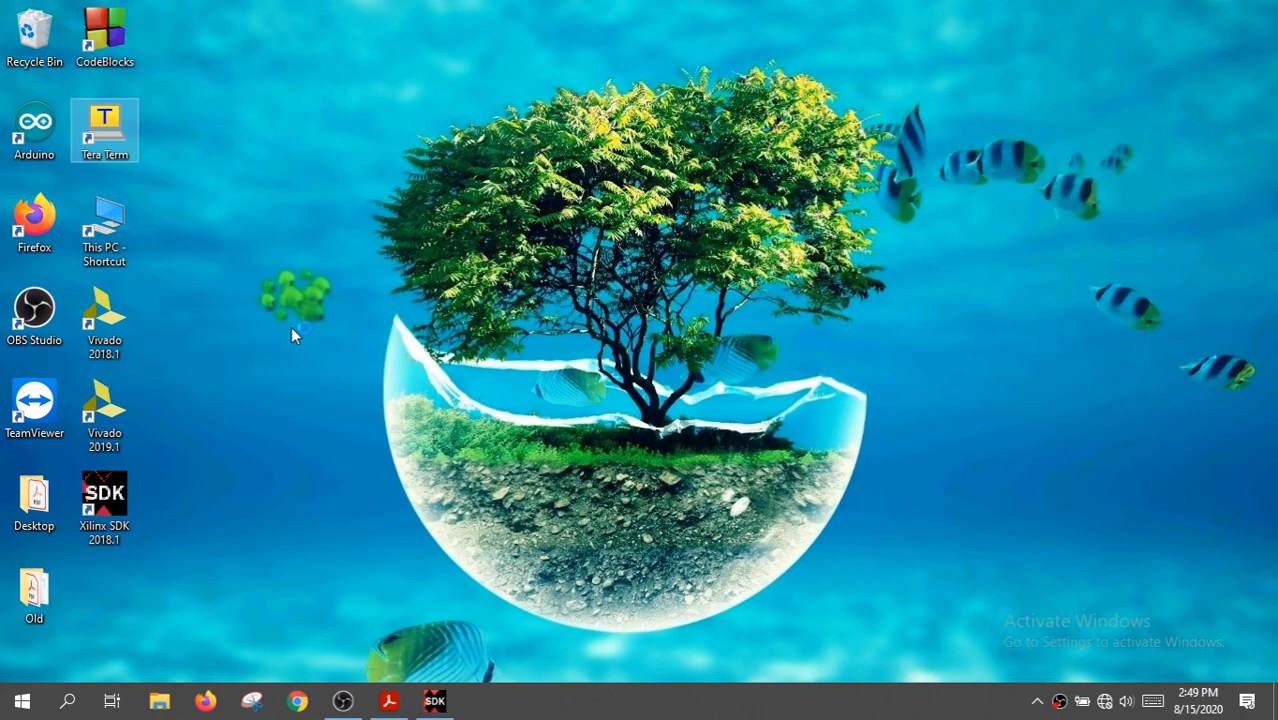
pyautogui.press('Return')
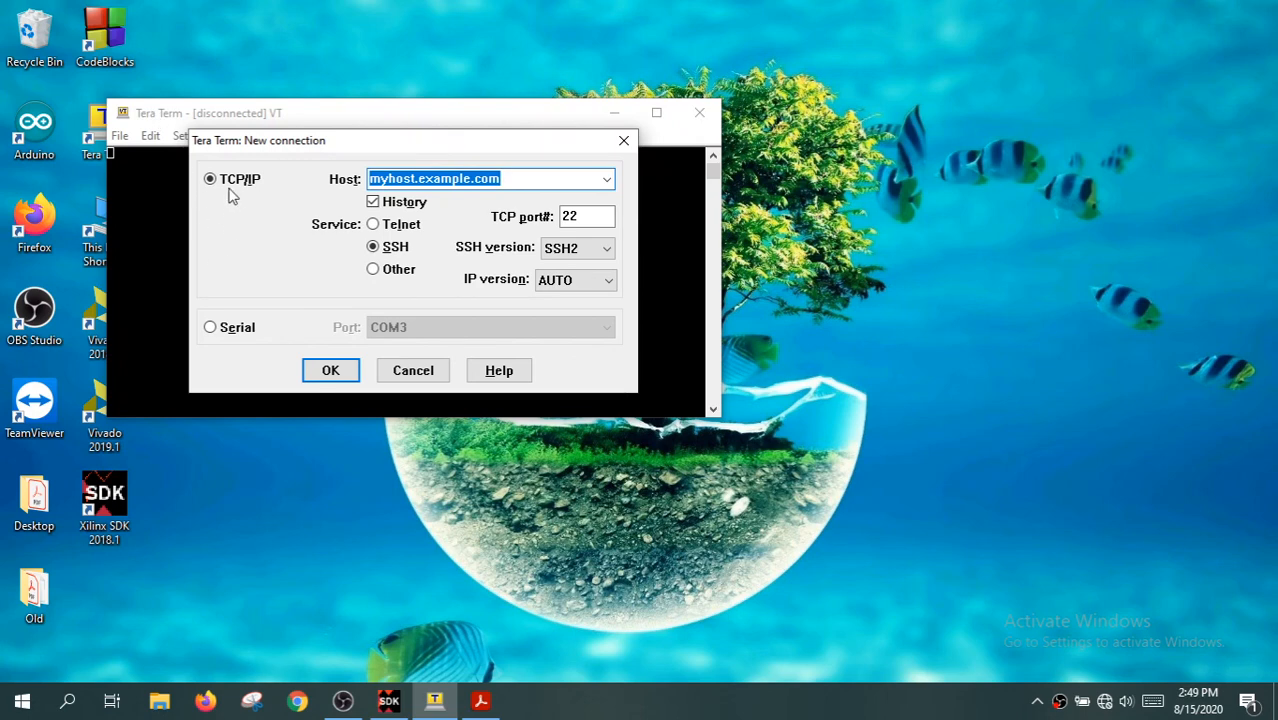
pyautogui.click(211, 328)
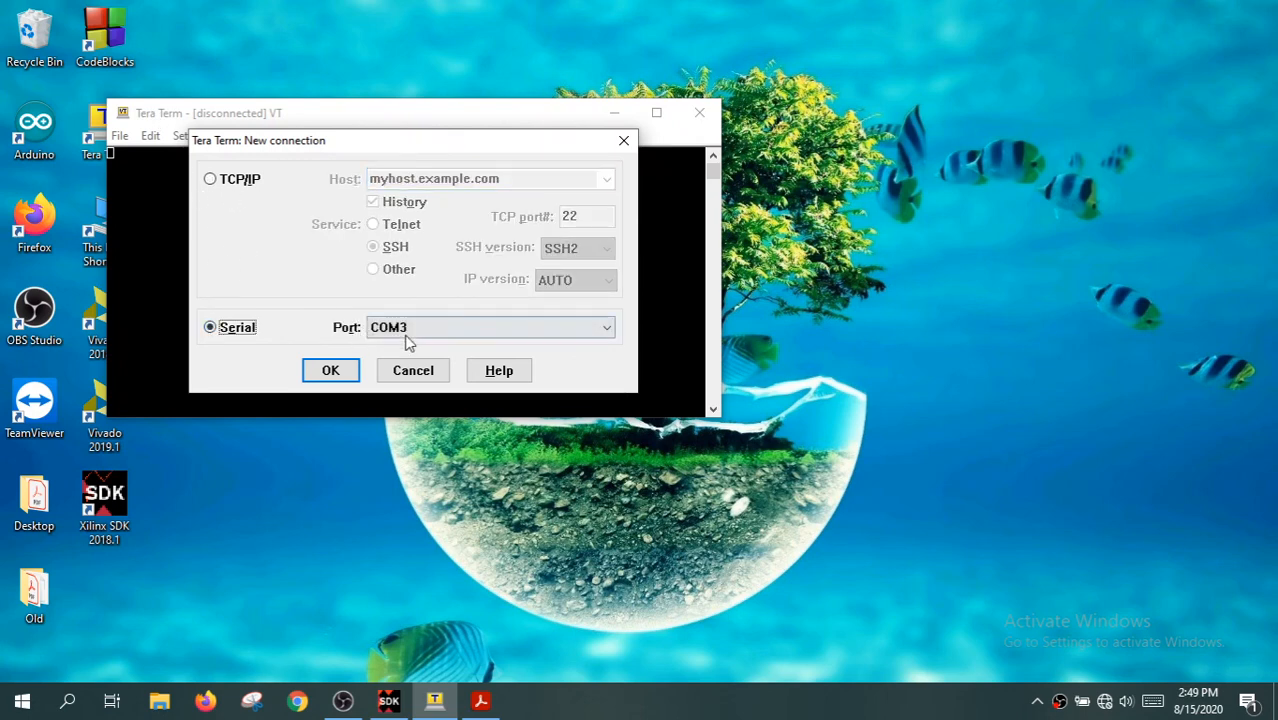
pyautogui.click(407, 330)
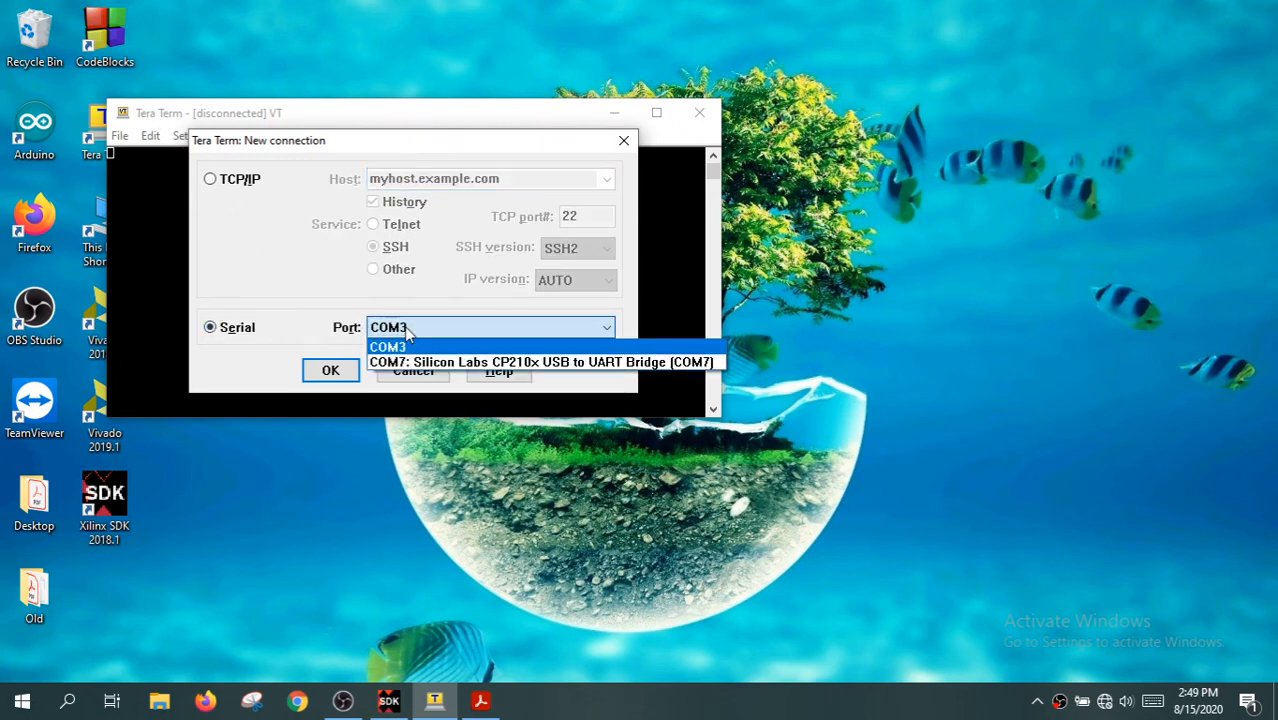
pyautogui.click(490, 365)
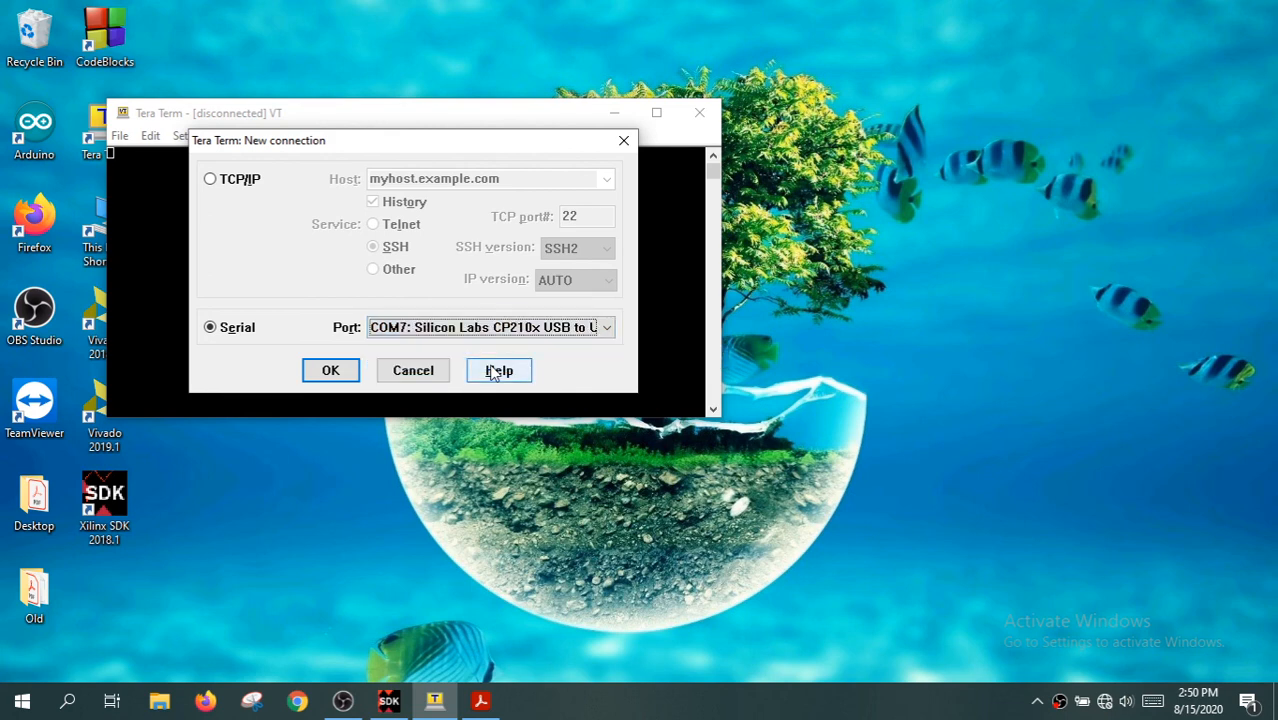
pyautogui.click(332, 371)
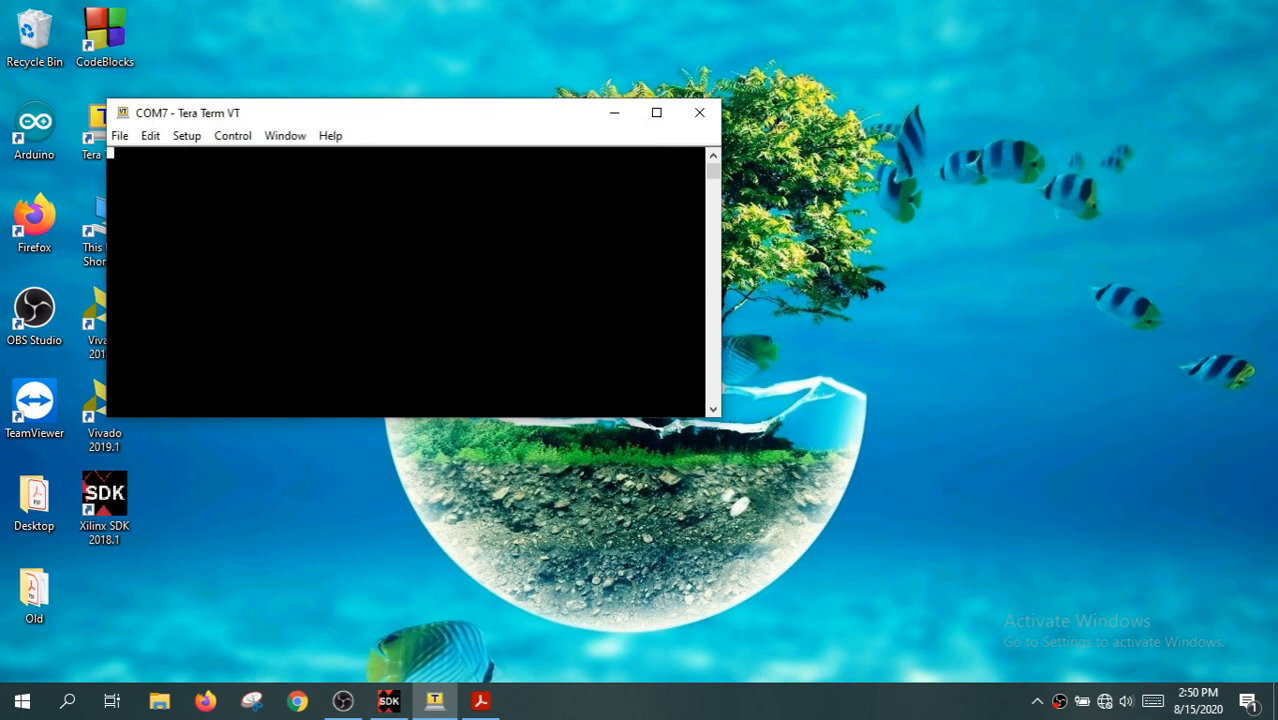
# Check the speed, data, parity, stop bits and flow control in the COM7 serial port setup
pyautogui.click(187, 135)
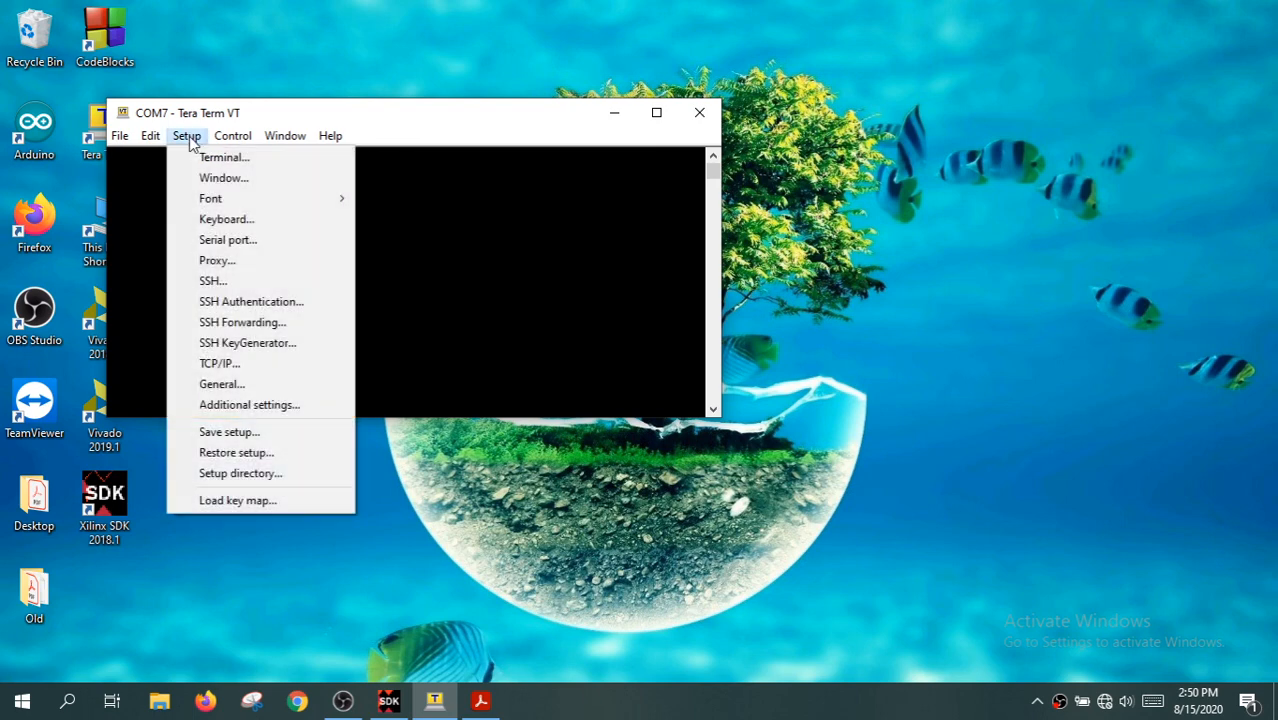
pyautogui.click(243, 242)
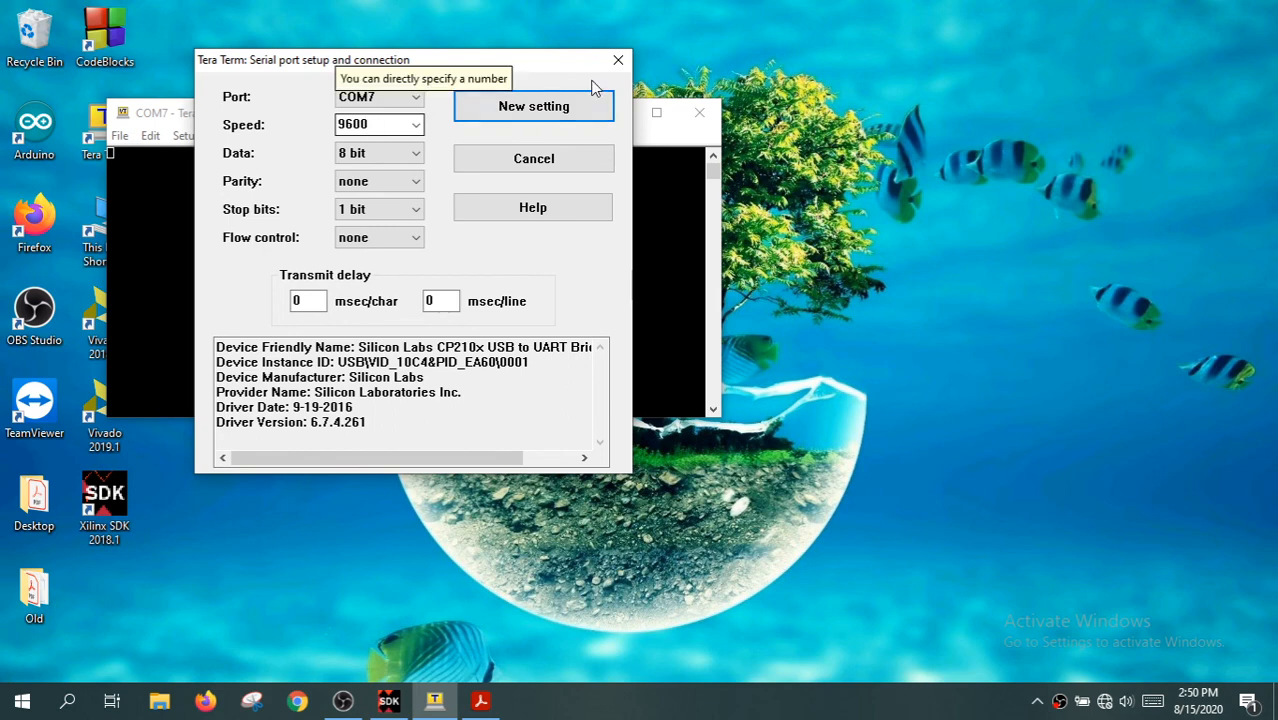
pyautogui.click(622, 62)
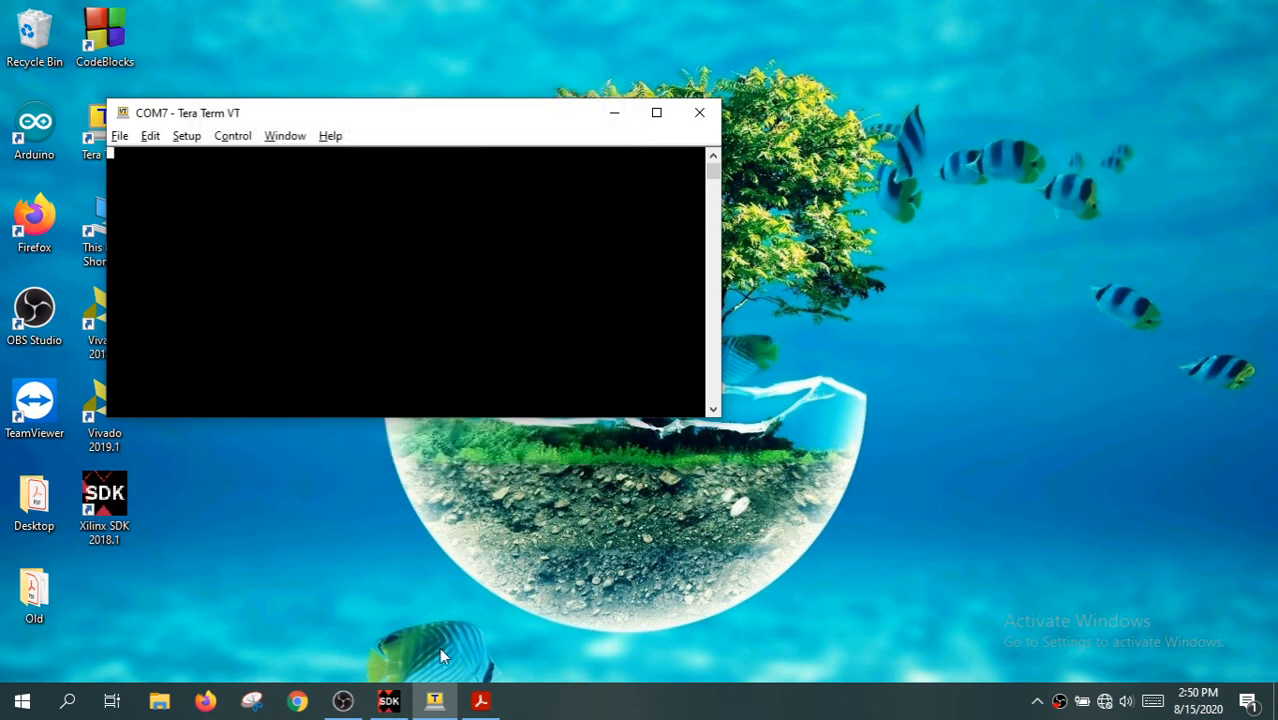
# Switch back to Xilinx SDK and run the test_app project on the hardware using the System Debugger
pyautogui.click(389, 701)
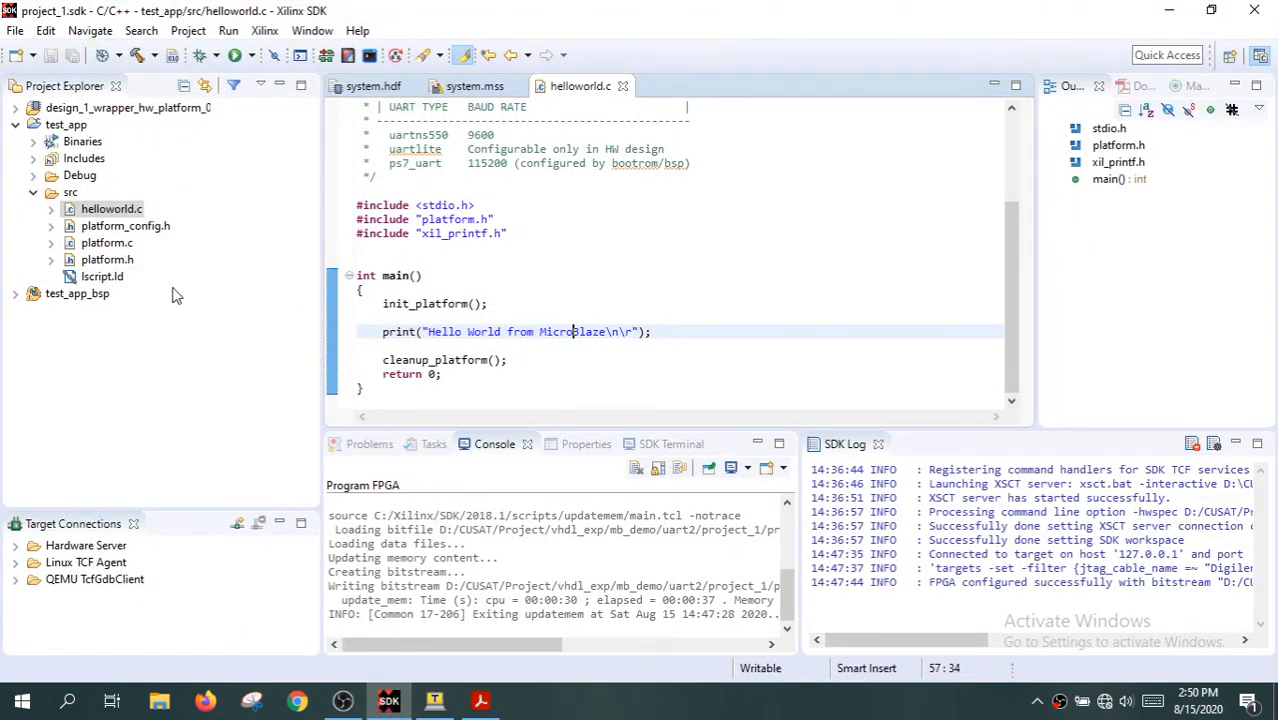
pyautogui.click(16, 125)
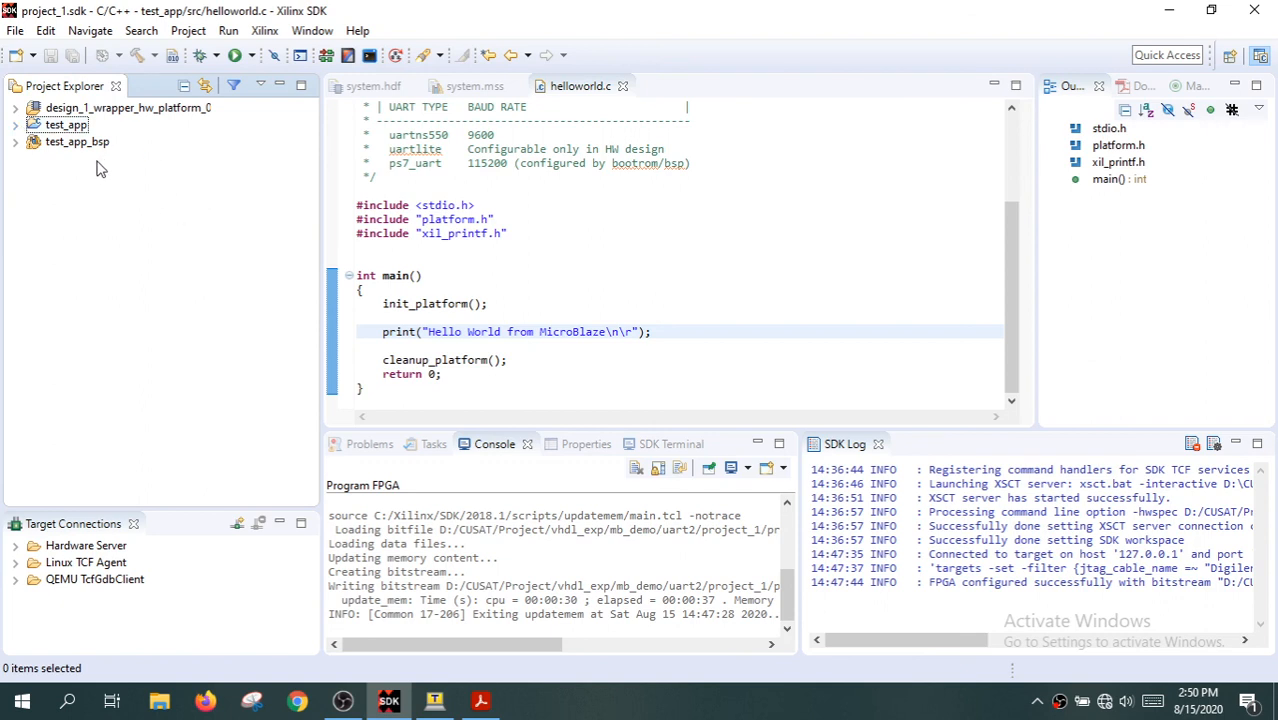
pyautogui.click(64, 130)
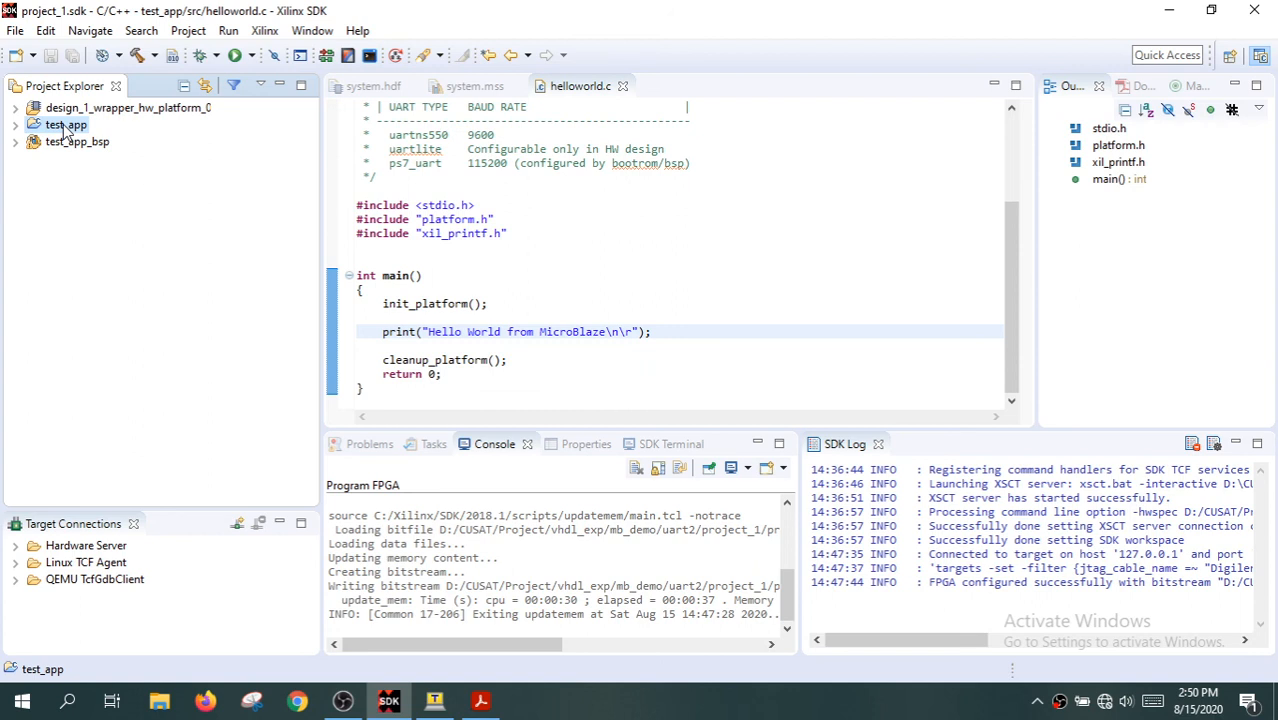
pyautogui.rightClick(64, 130)
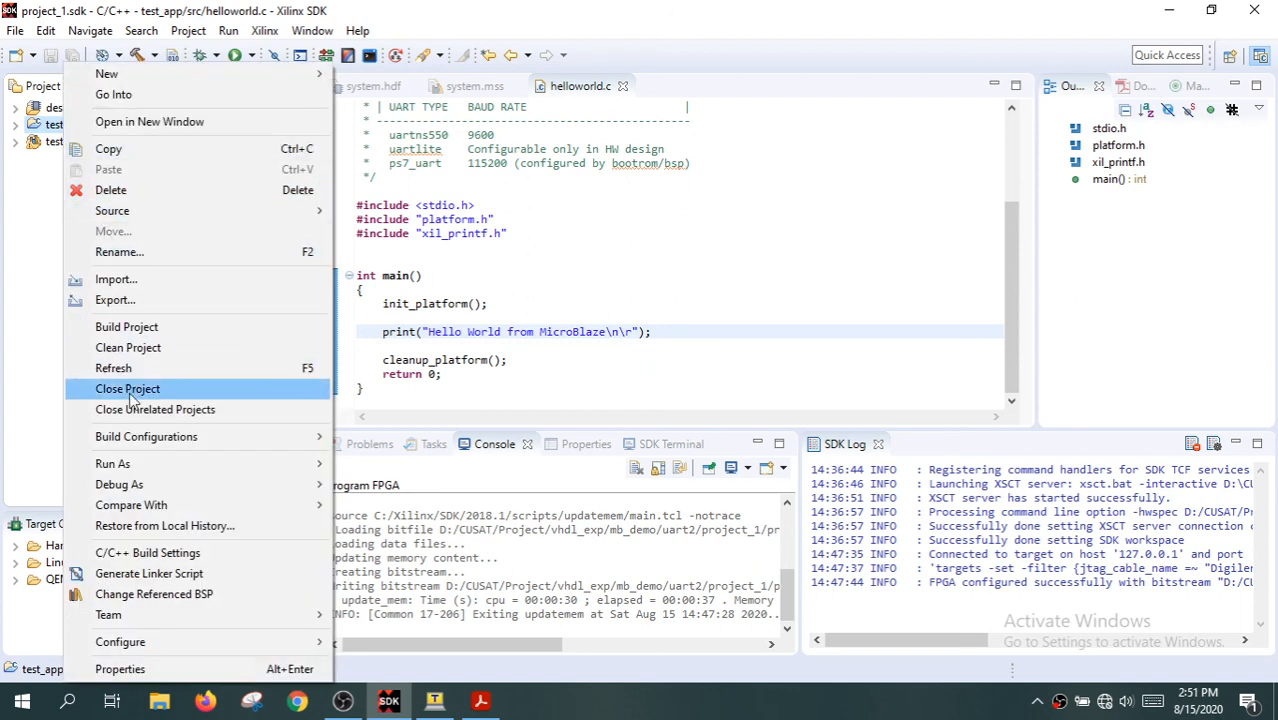
pyautogui.moveTo(125, 463)
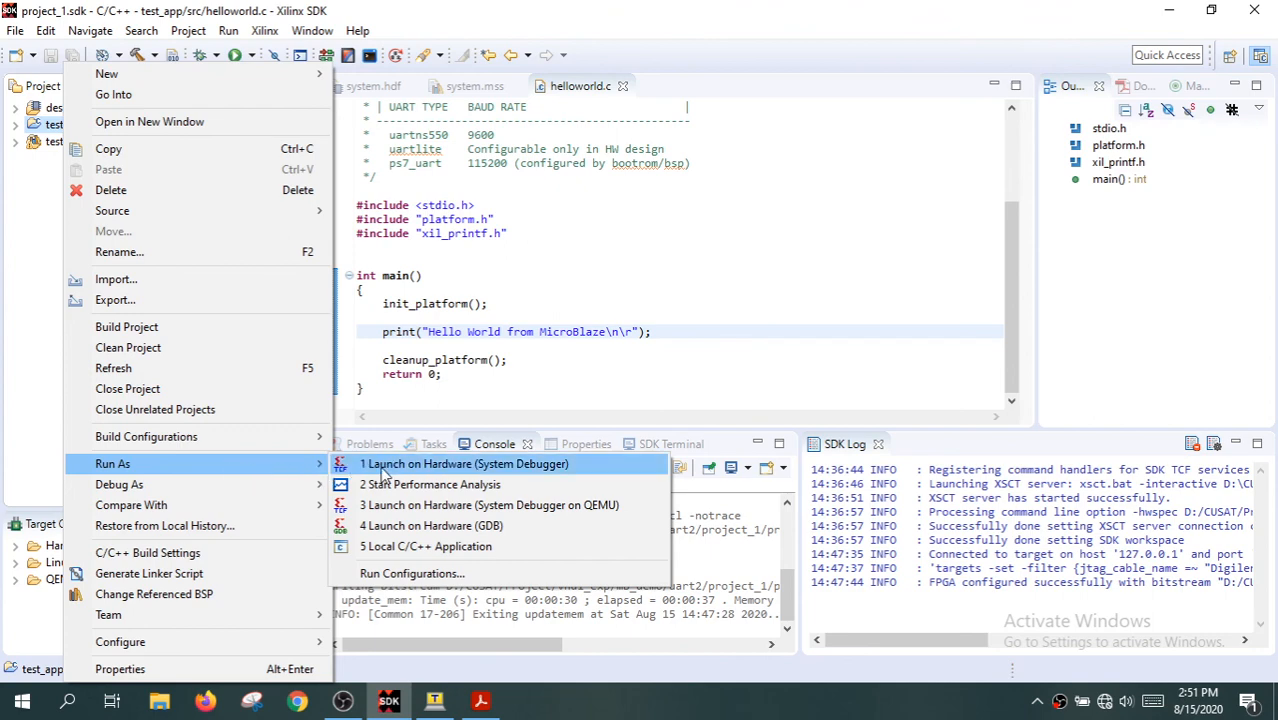
pyautogui.click(440, 466)
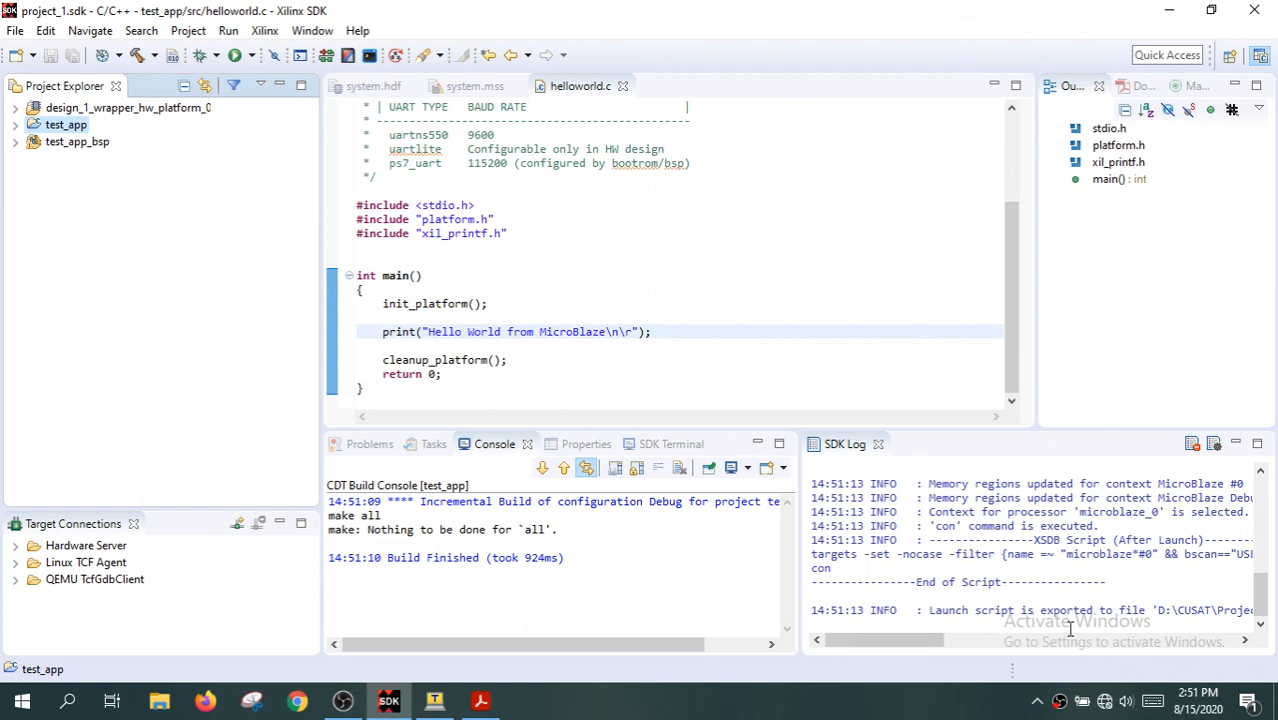
# Switch to the Tera Term COM7 terminal and examine the text printed by the application
pyautogui.click(437, 701)
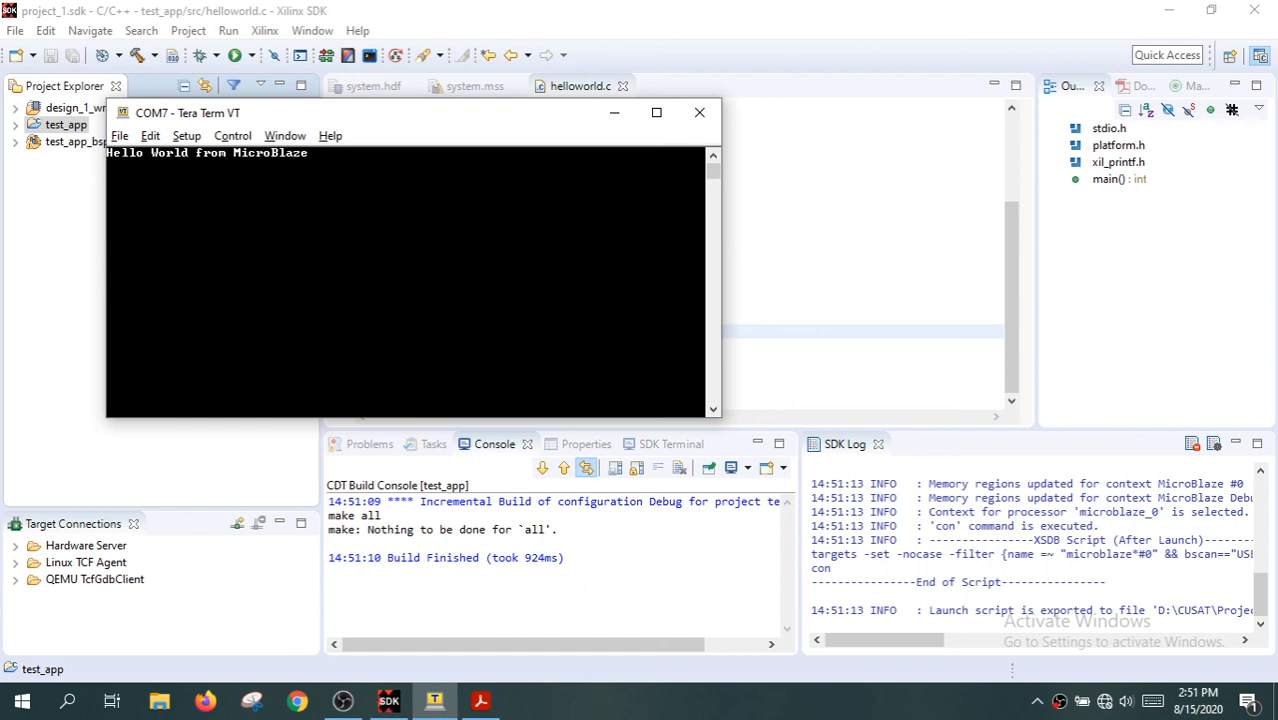
pyautogui.moveTo(107, 152); pyautogui.dragTo(309, 152)
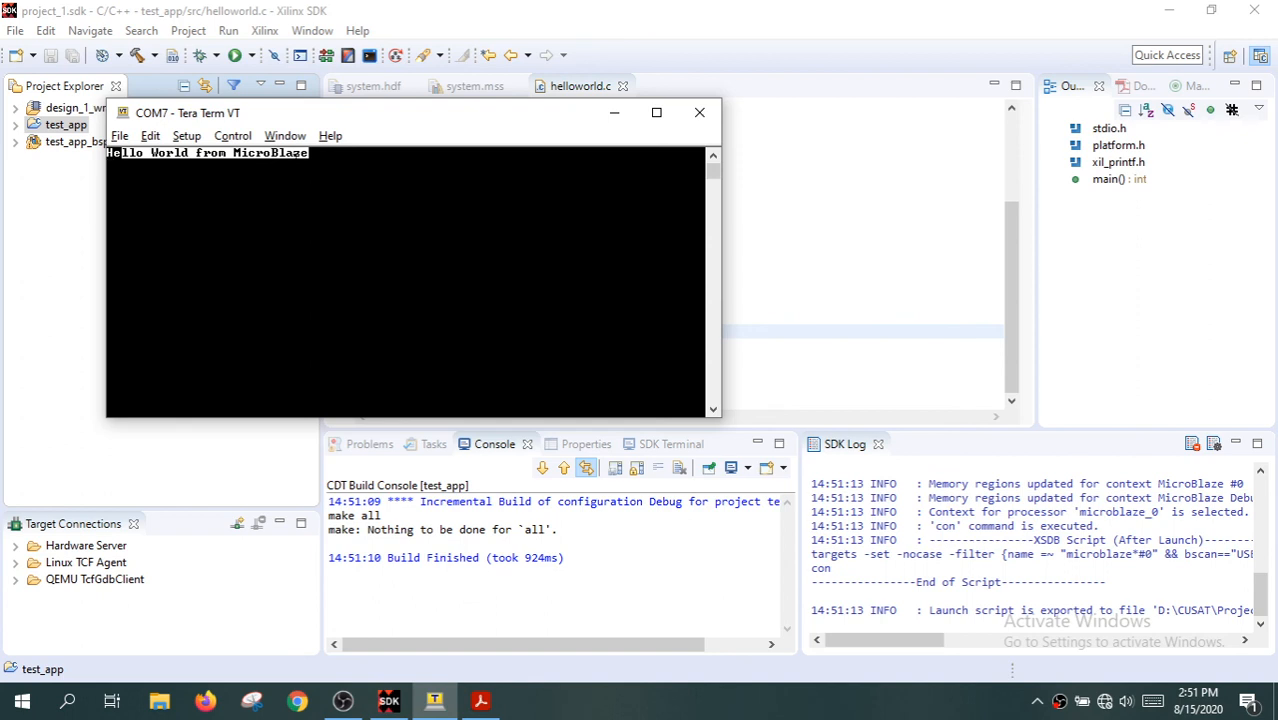
pyautogui.click(298, 156)
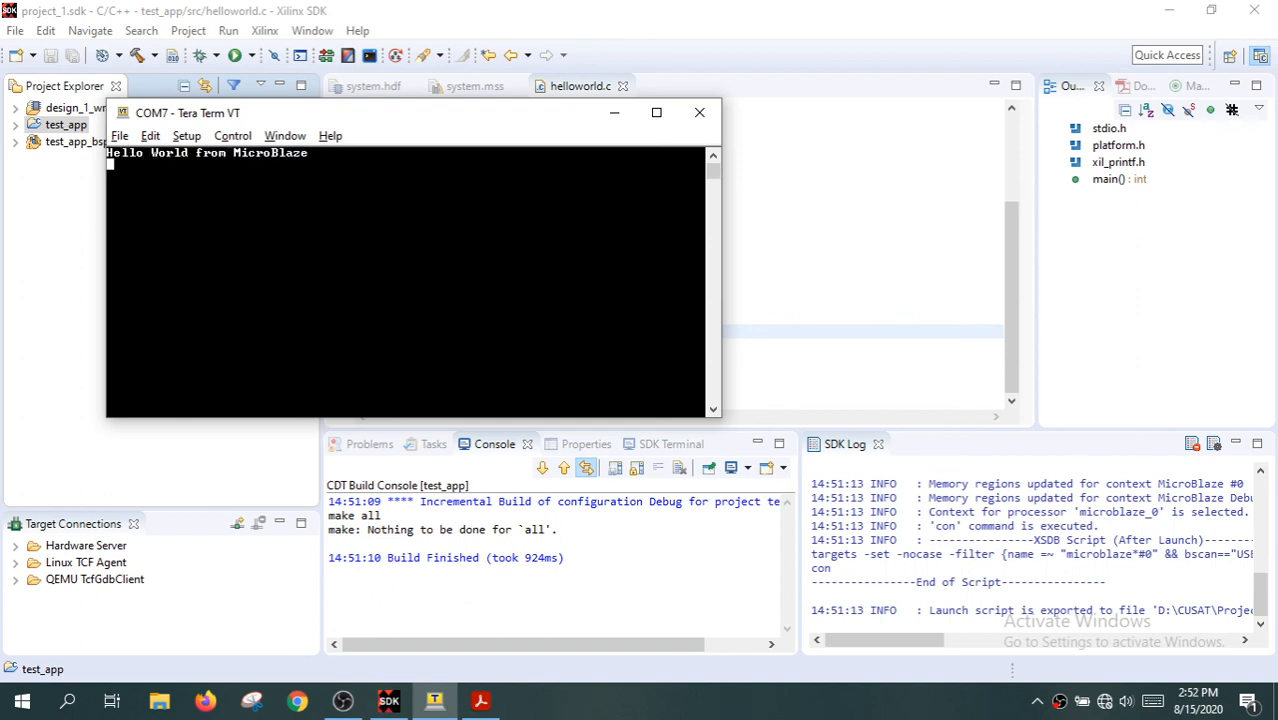